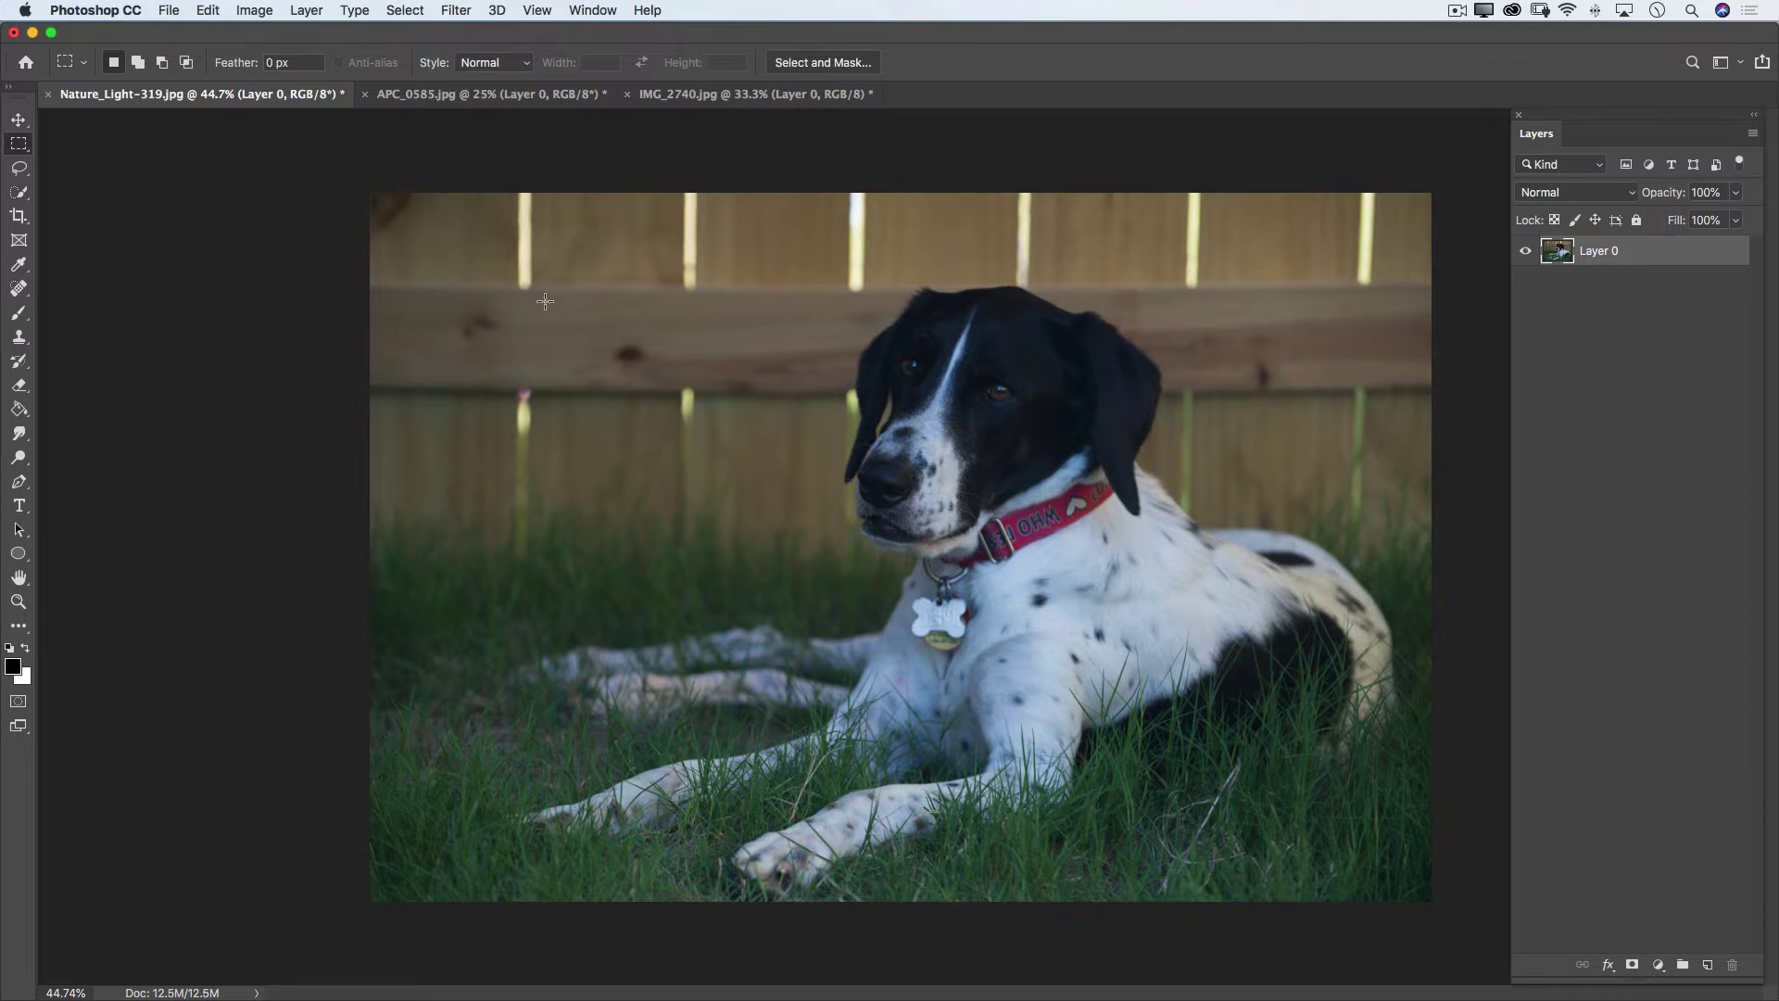
Marquee-select the narrow bright gap at the fence top with the Rectangular Marquee tool
right_click(28, 149)
click(88, 144)
drag(510, 192, 538, 297)
click(208, 11)
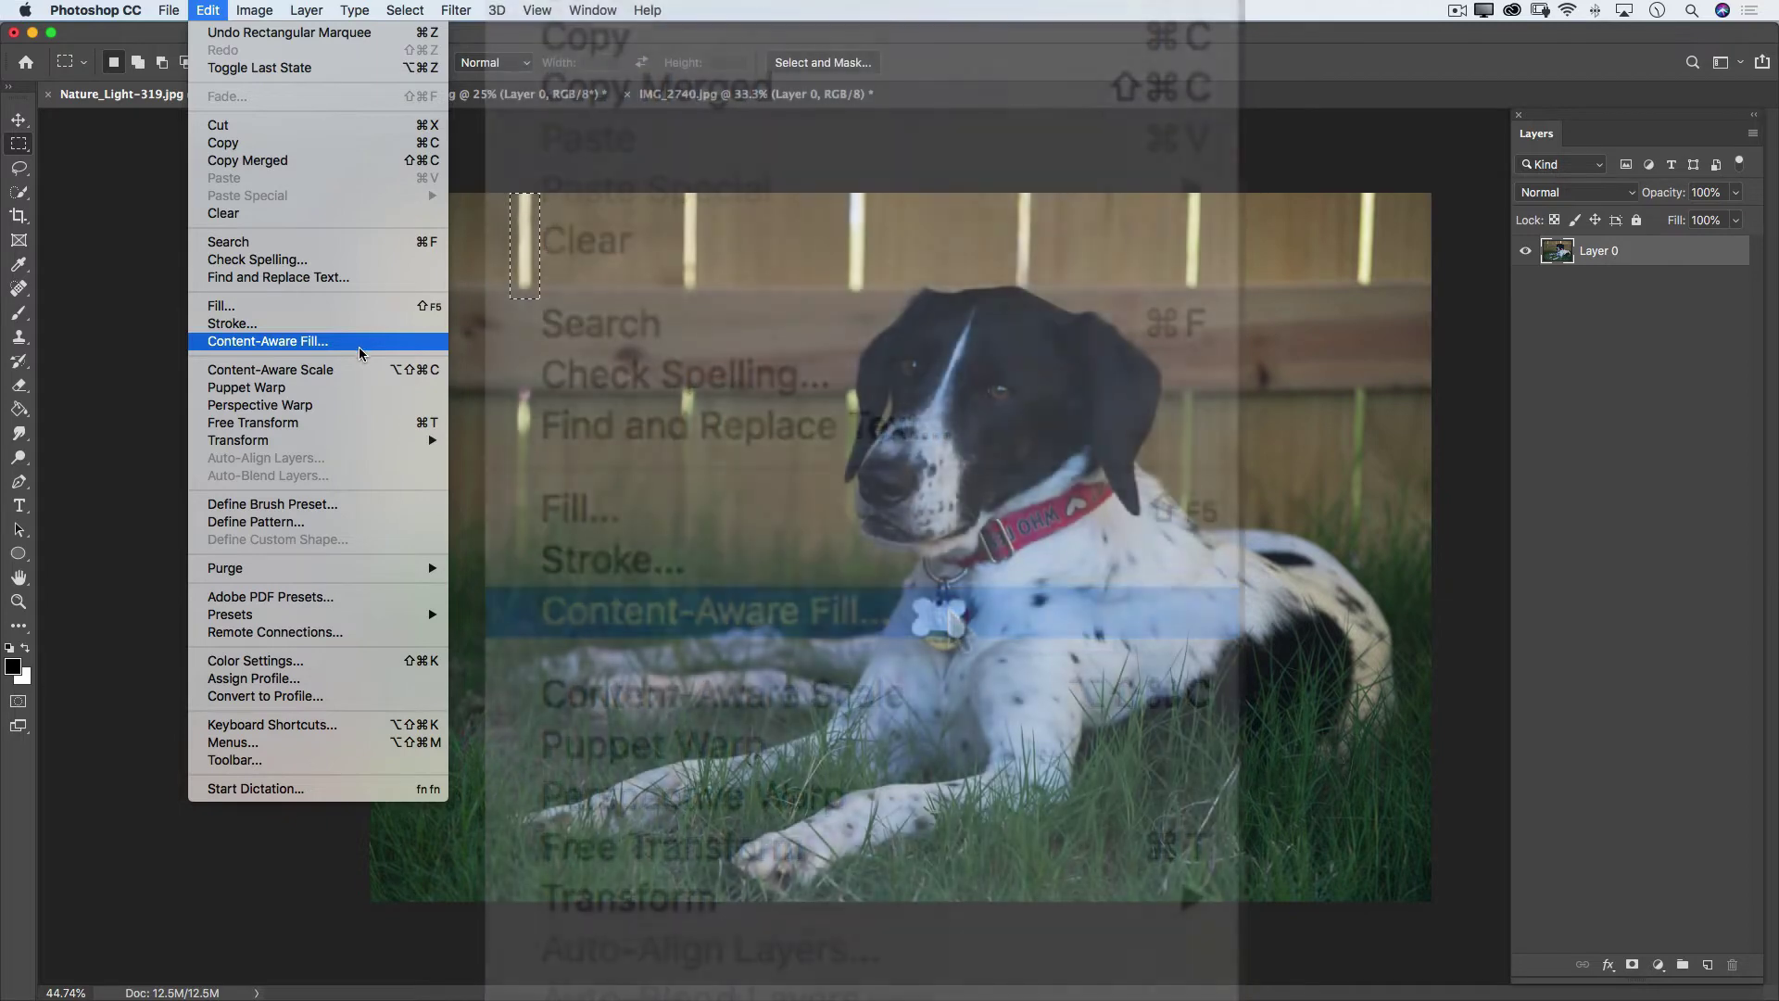
Launch Content-Aware Fill on the gap and magnify the preview for a close-up of the patch
click(359, 348)
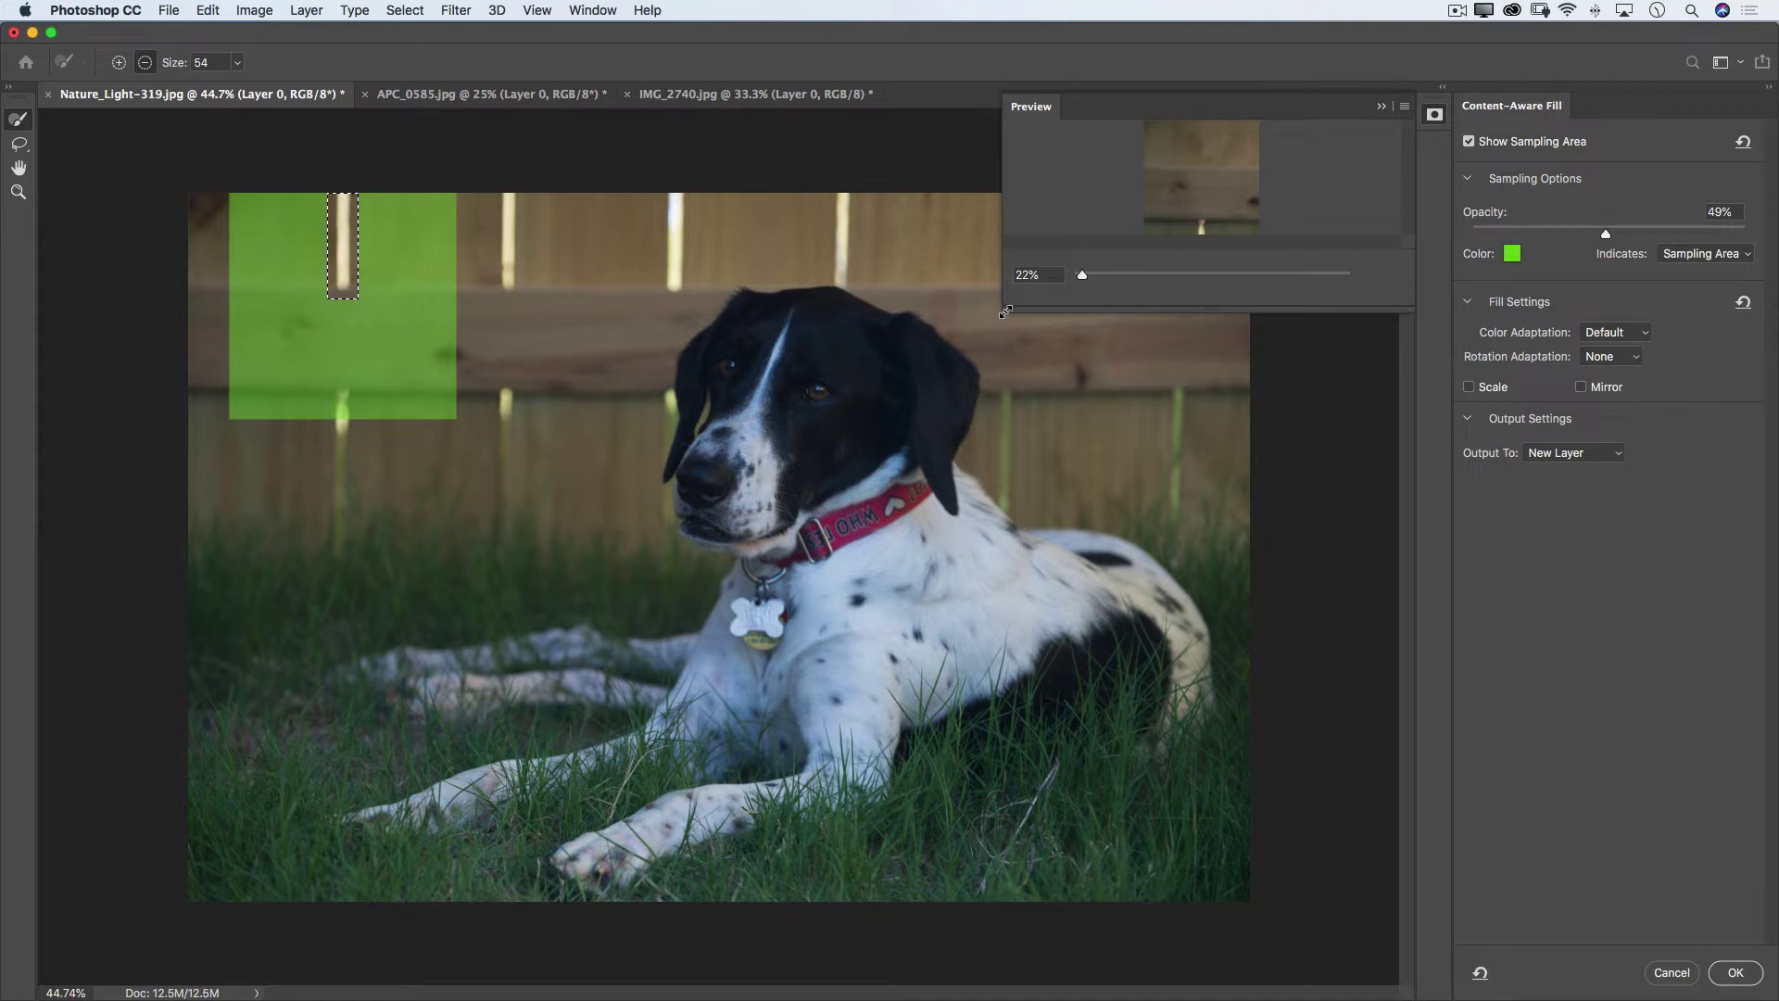
drag(1005, 313, 118, 941)
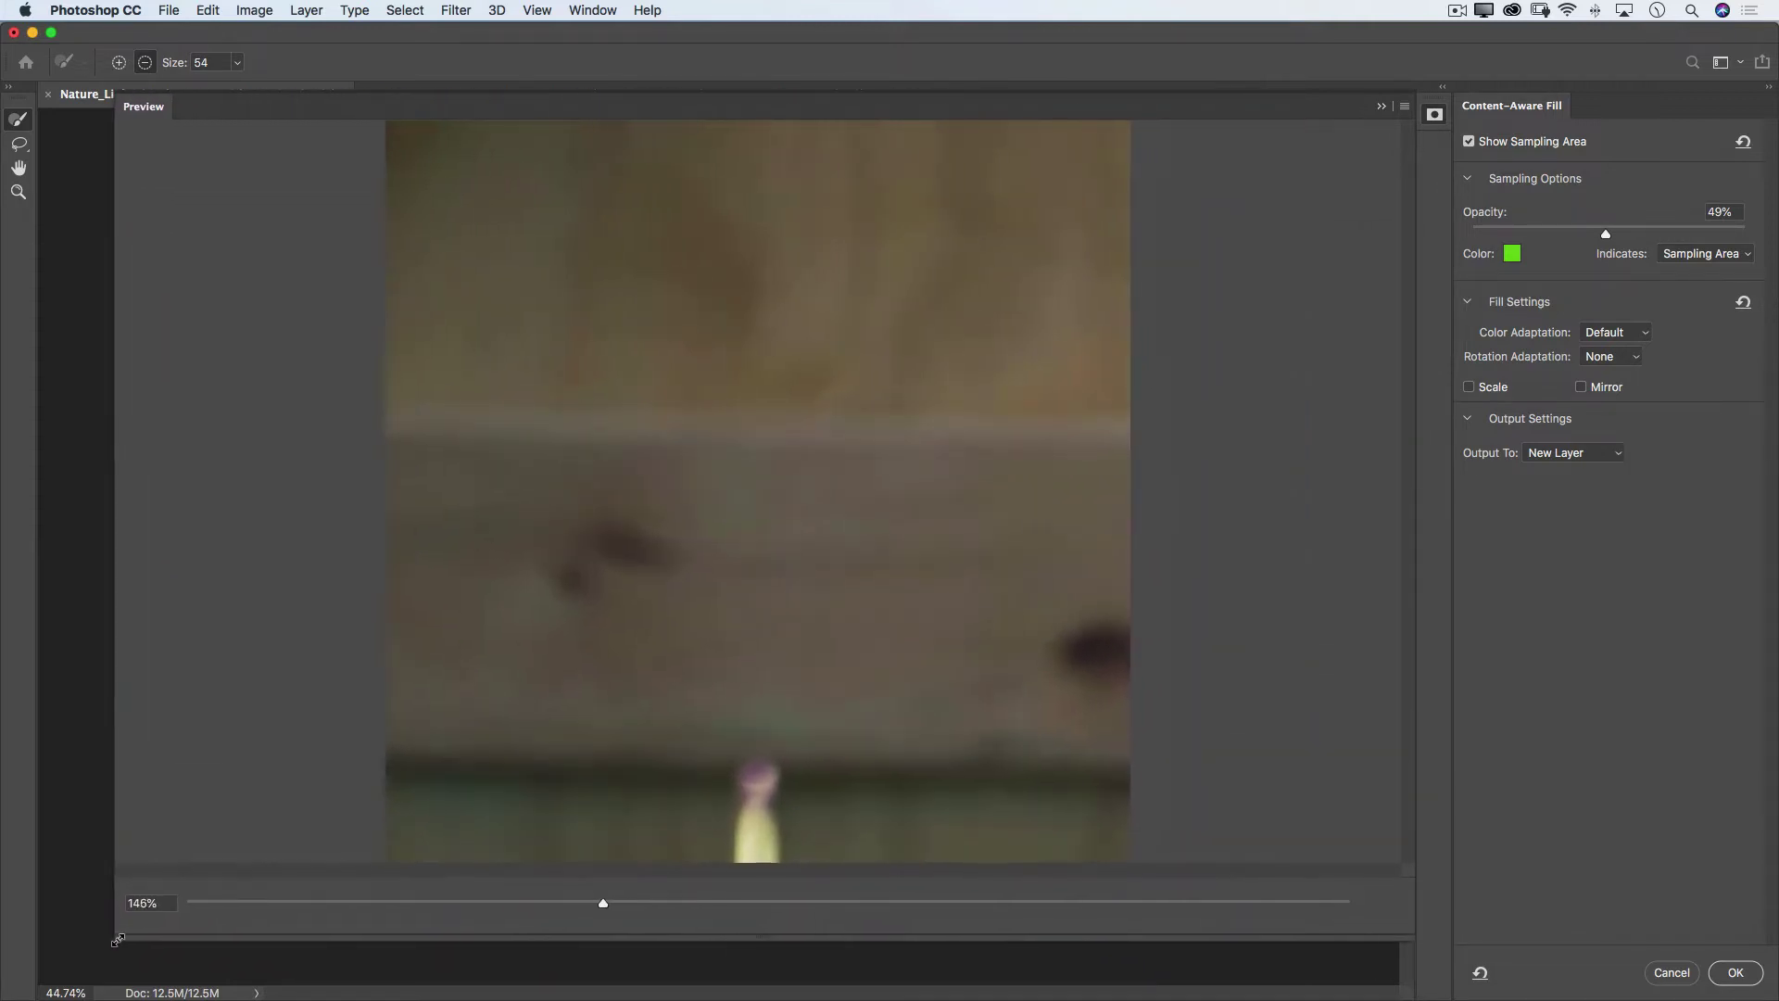
drag(118, 940, 964, 302)
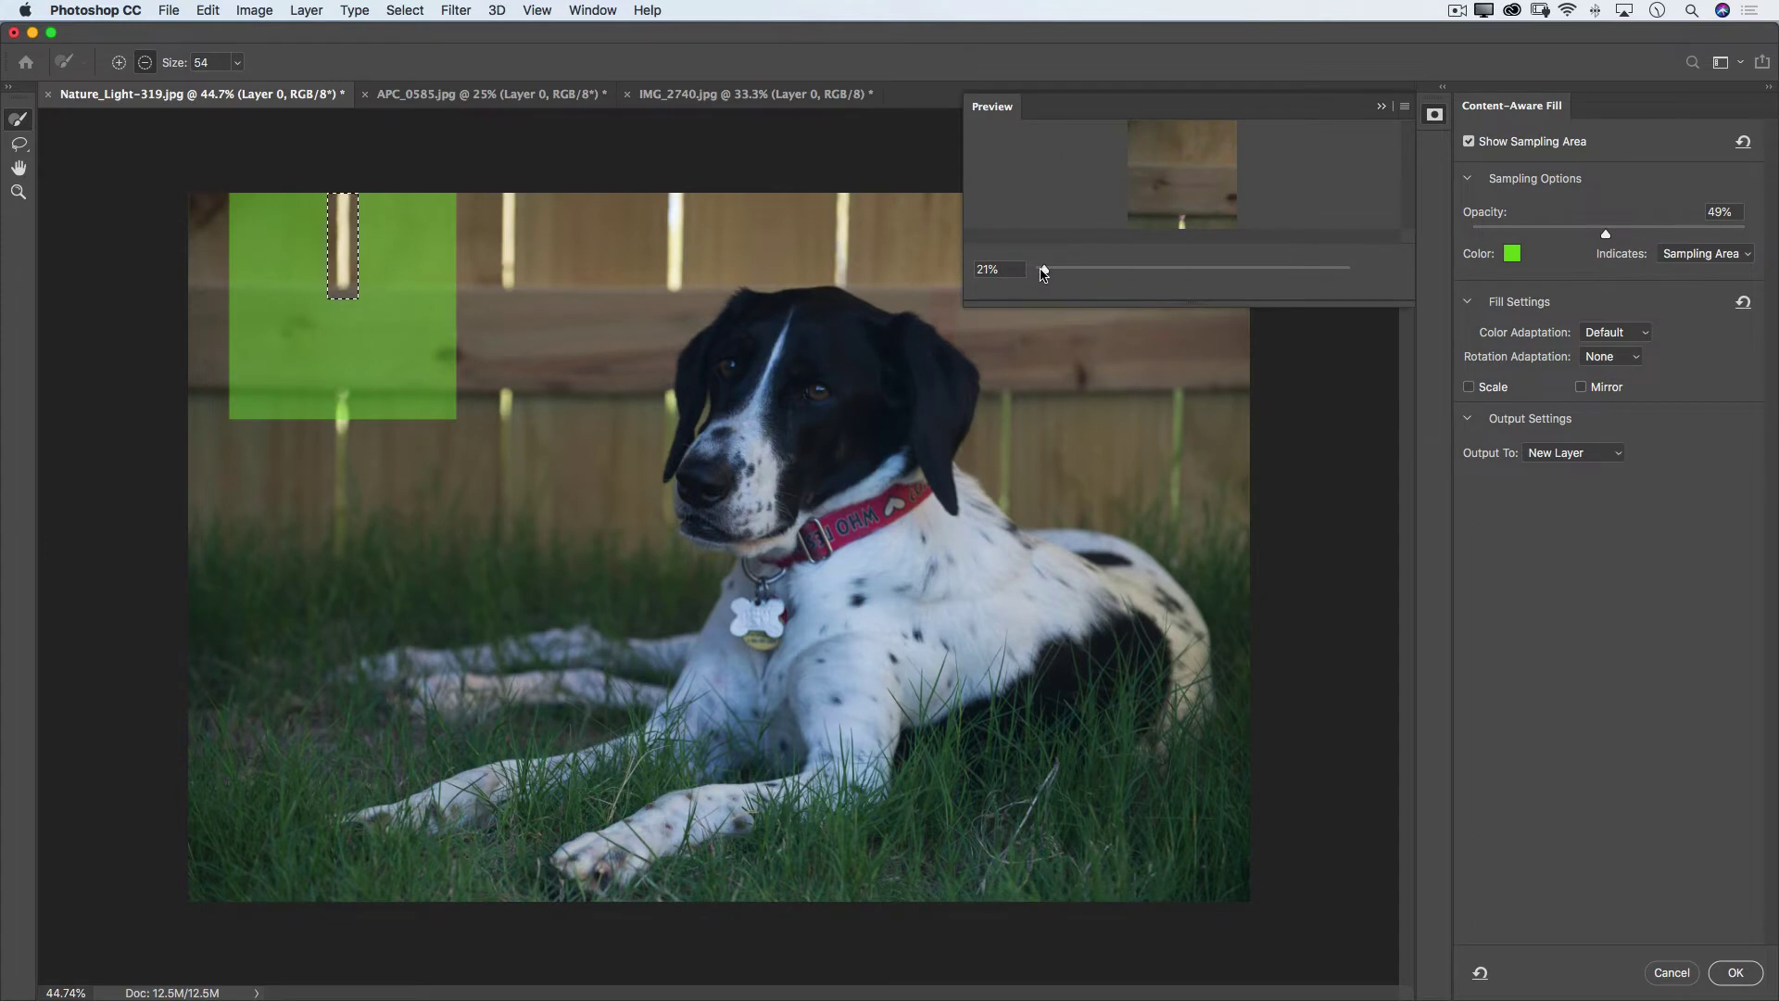
drag(1043, 271, 1047, 270)
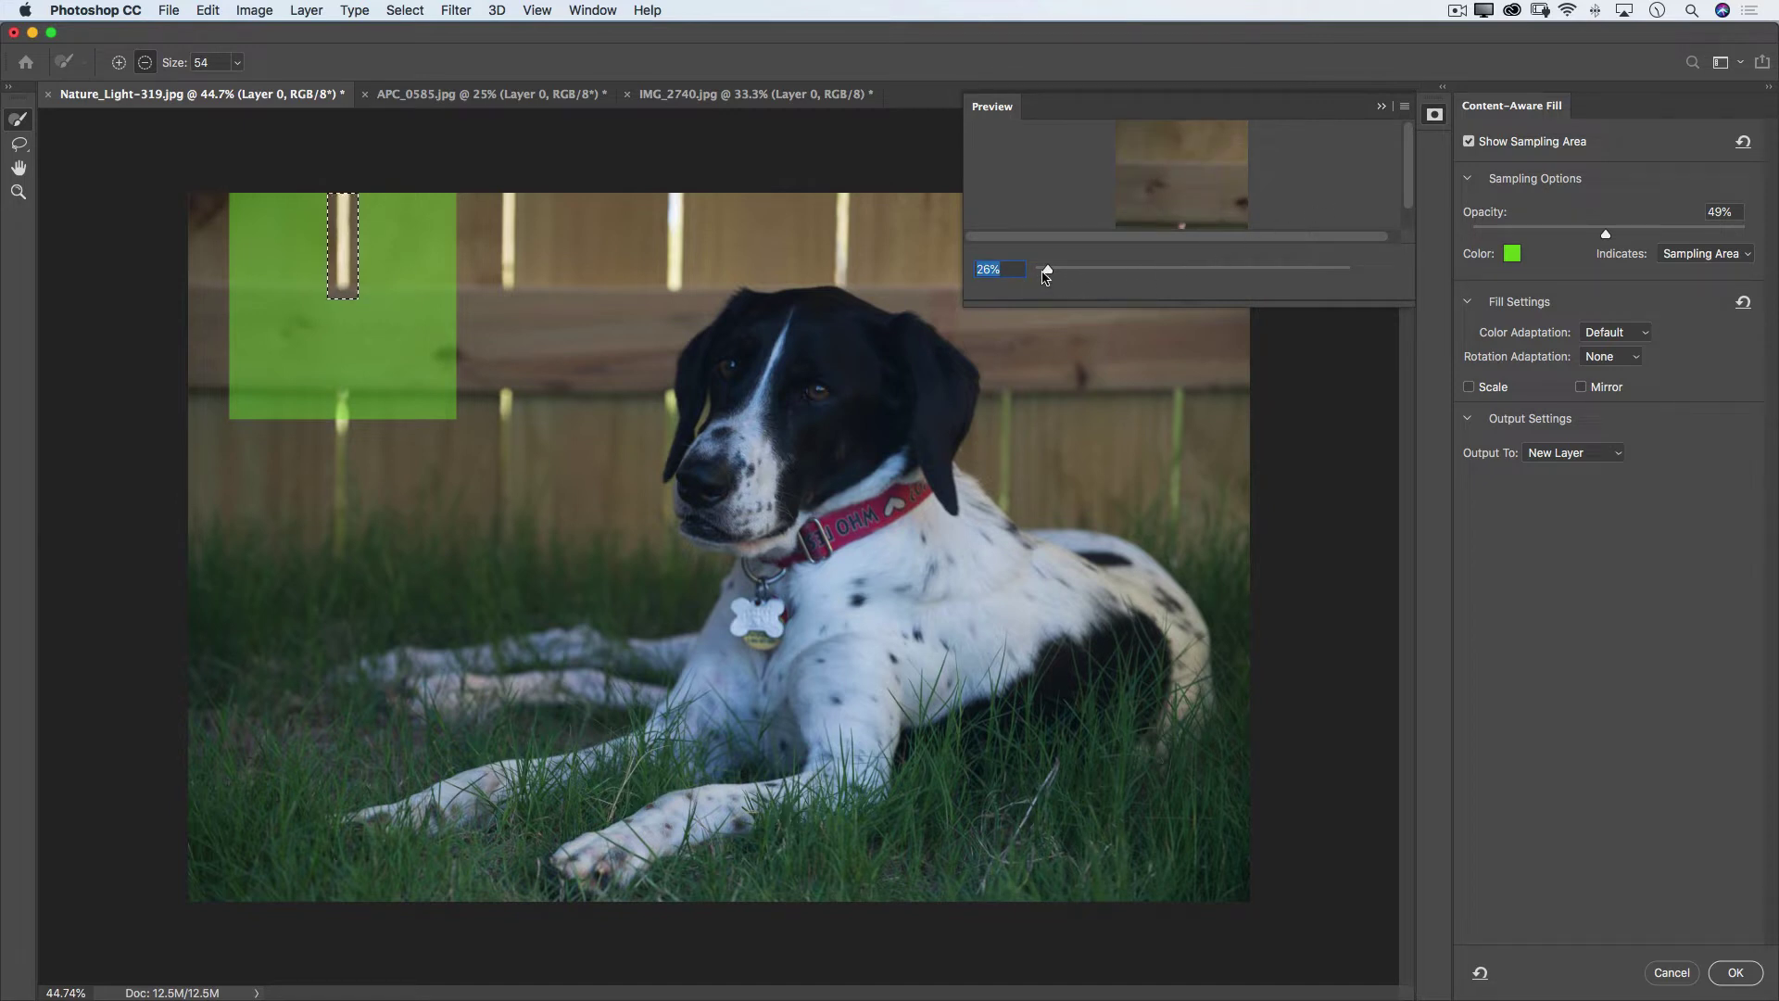
drag(1048, 269, 1052, 269)
scroll(1415, 197, up, 2)
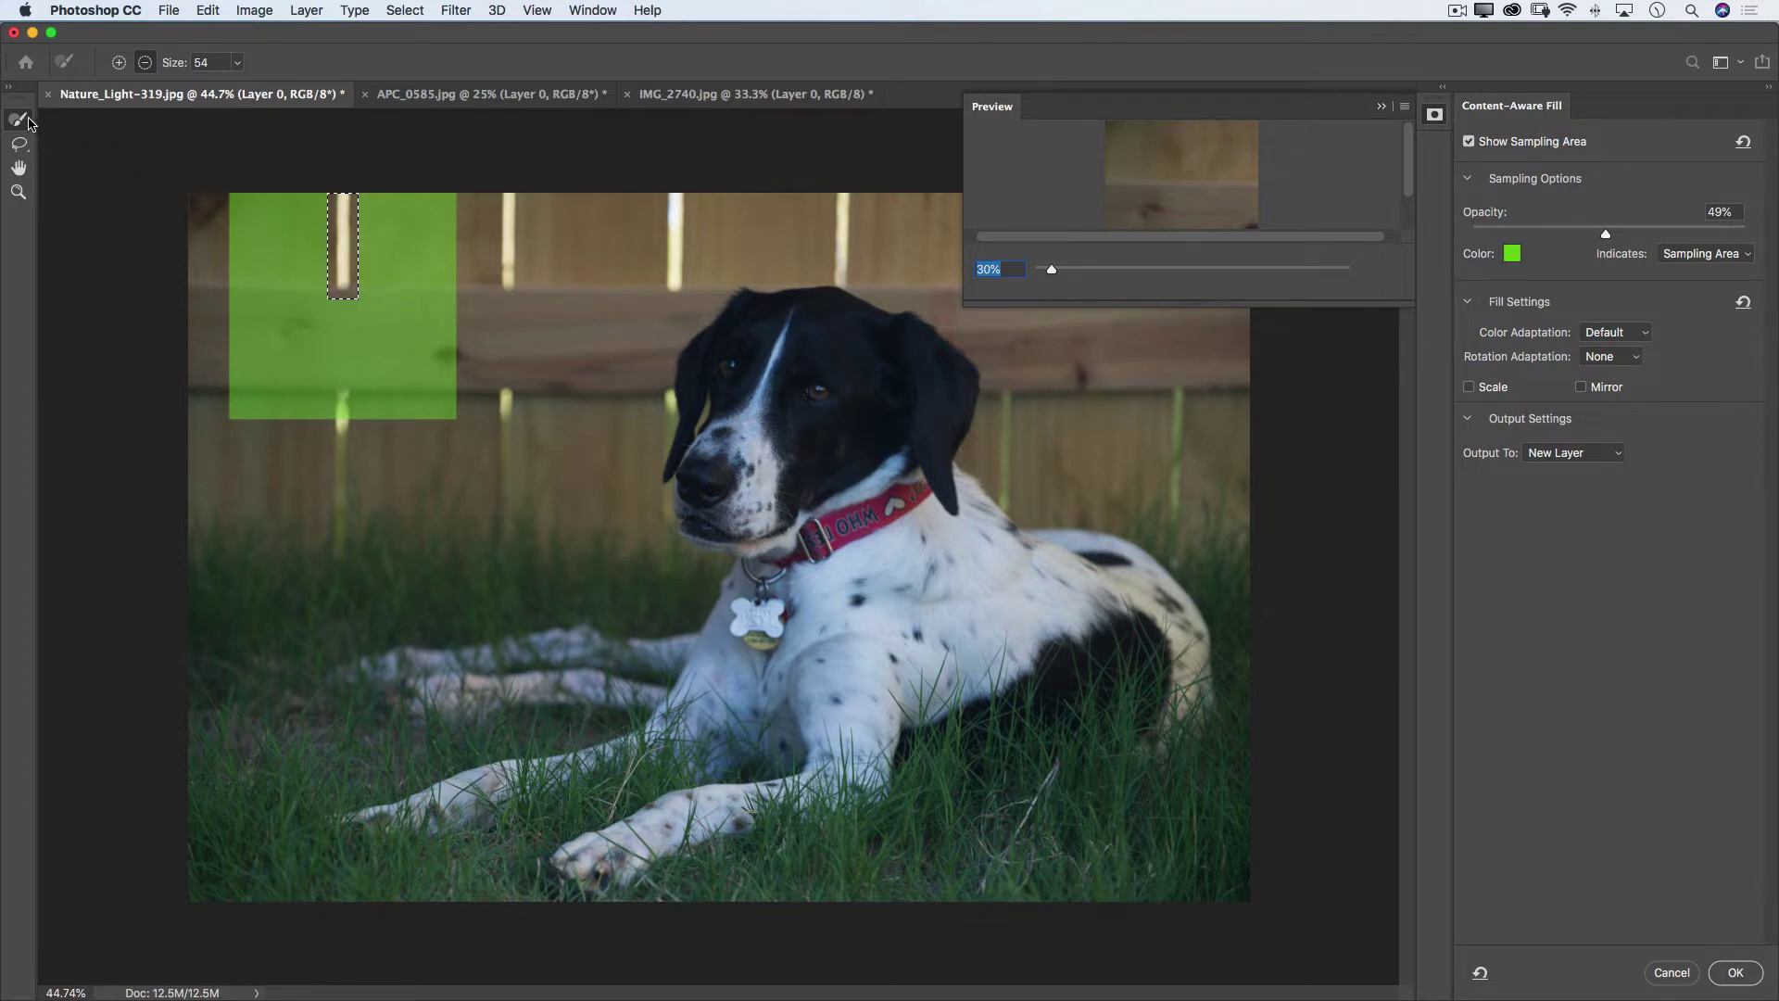
Subtract the bottom strip of the sampling area using a size-100 brush, then check the preview
click(238, 63)
click(272, 84)
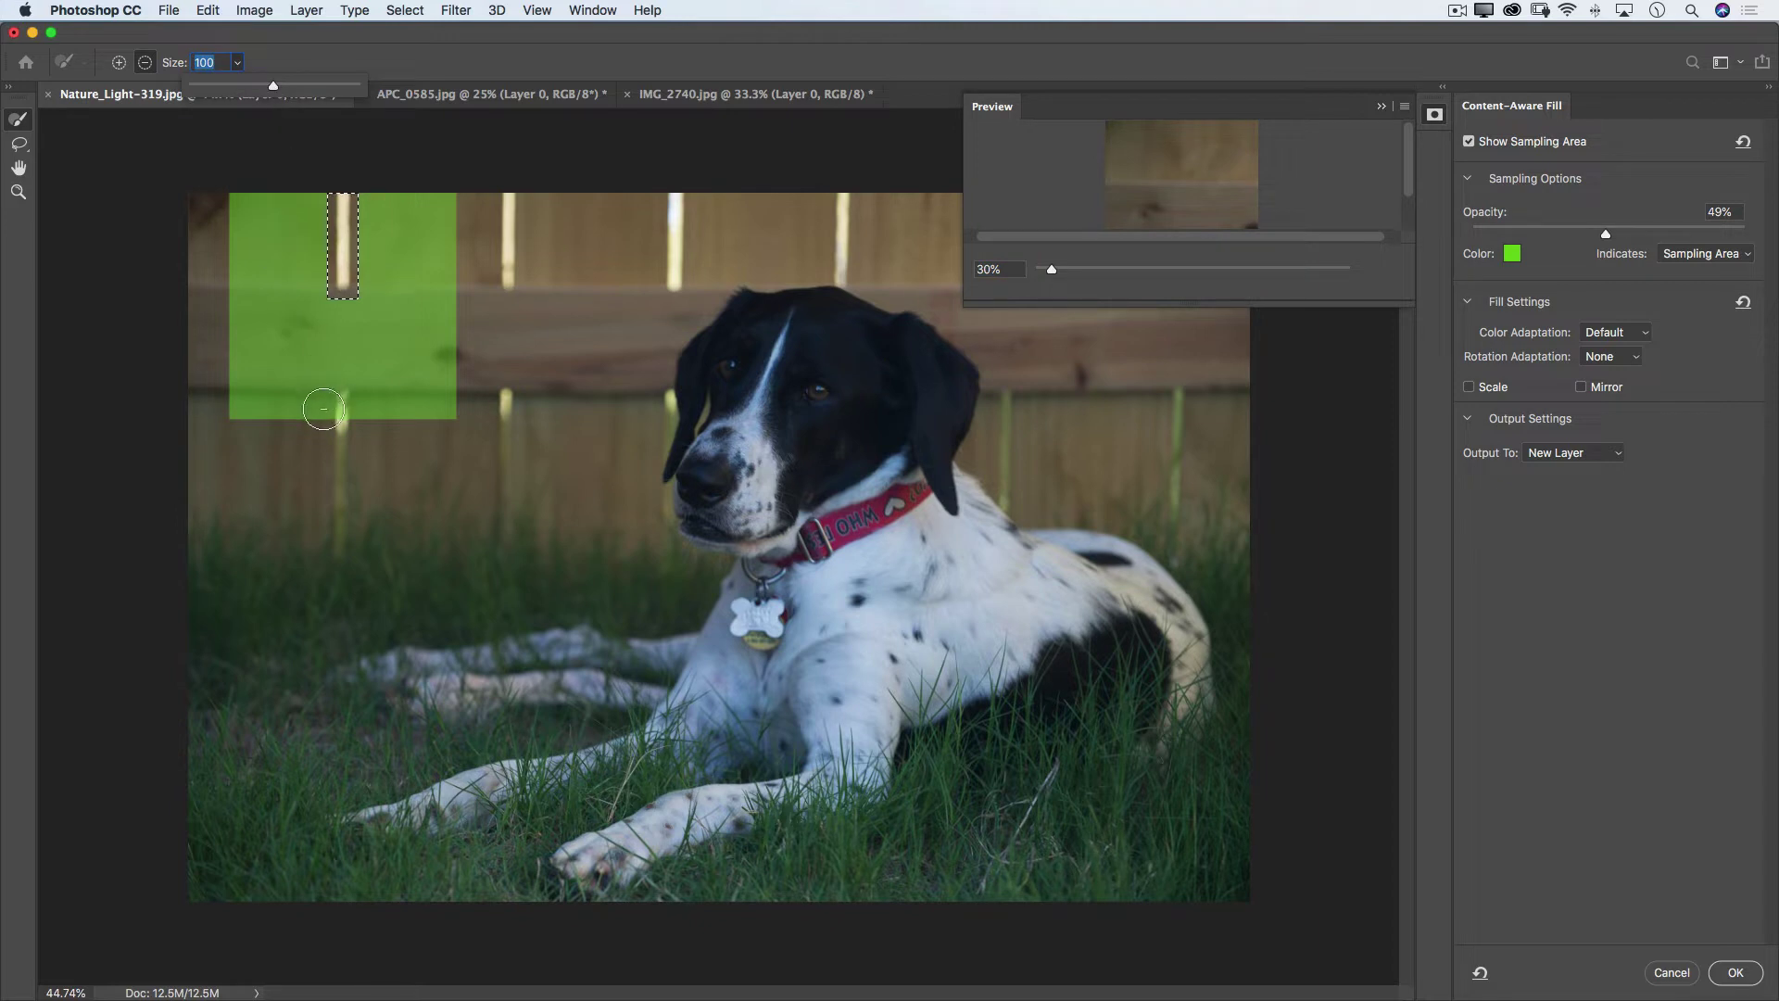
mouse_move(223, 396)
mouse_down()
mouse_move(452, 396)
mouse_move(269, 417)
mouse_up()
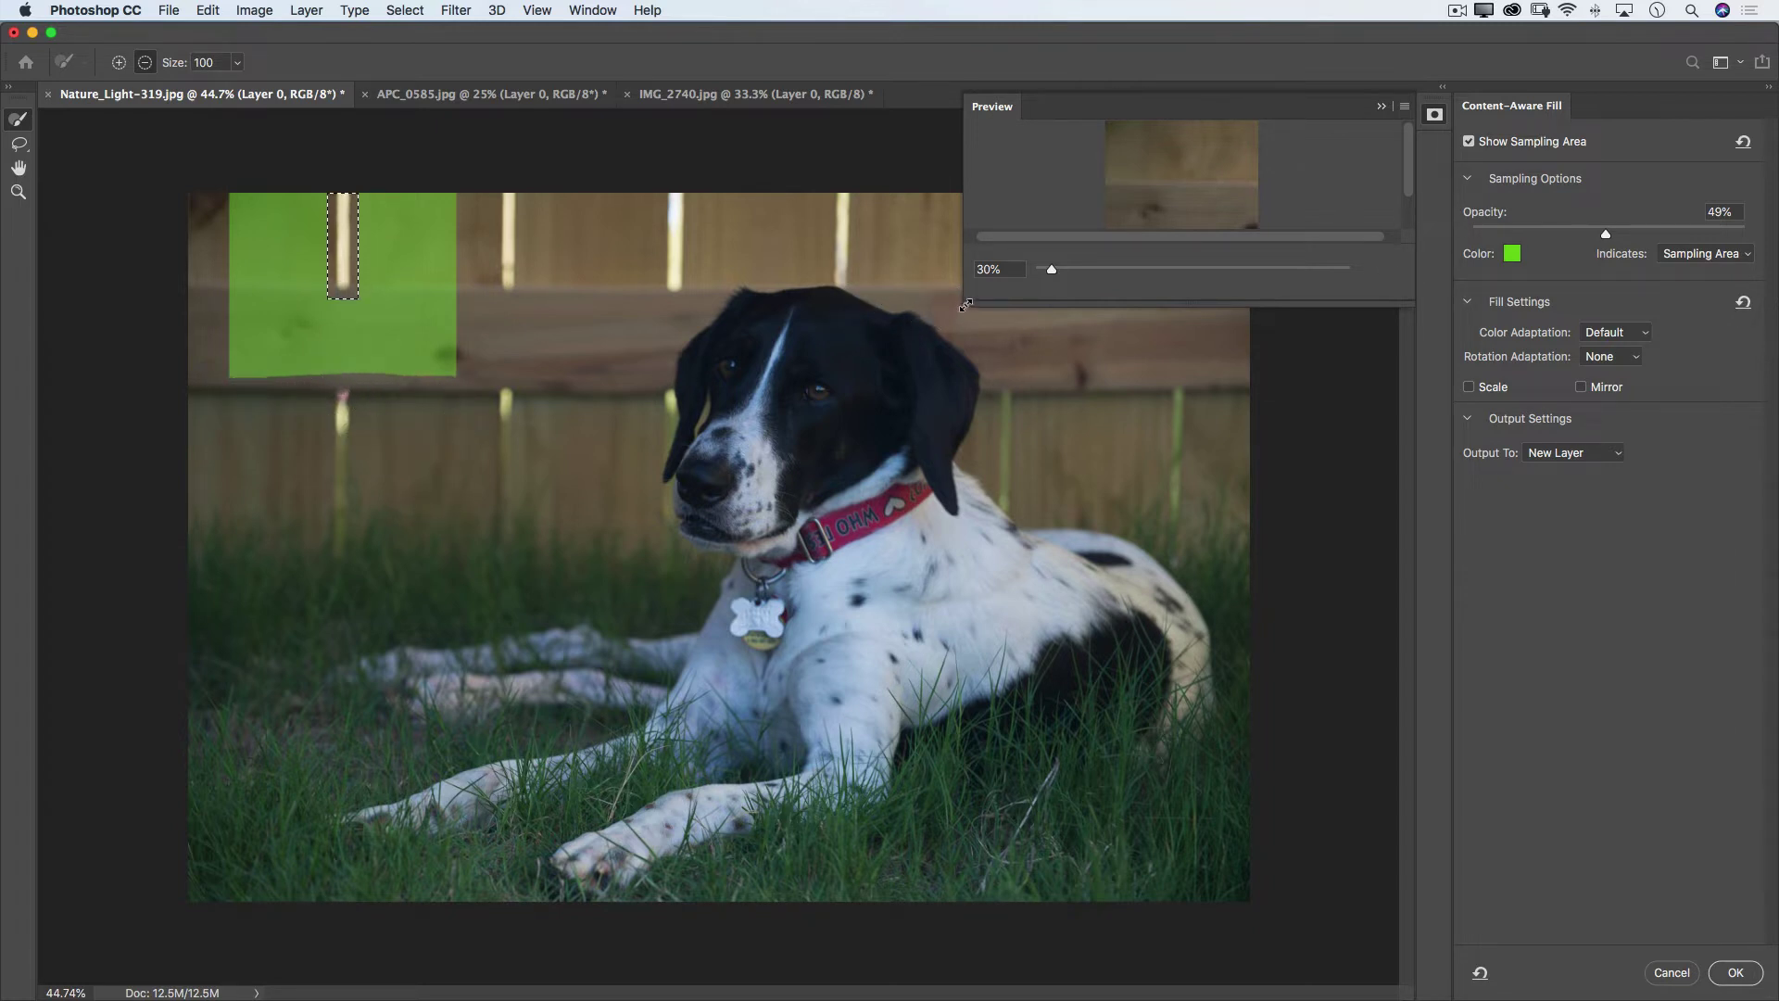
drag(965, 305, 319, 837)
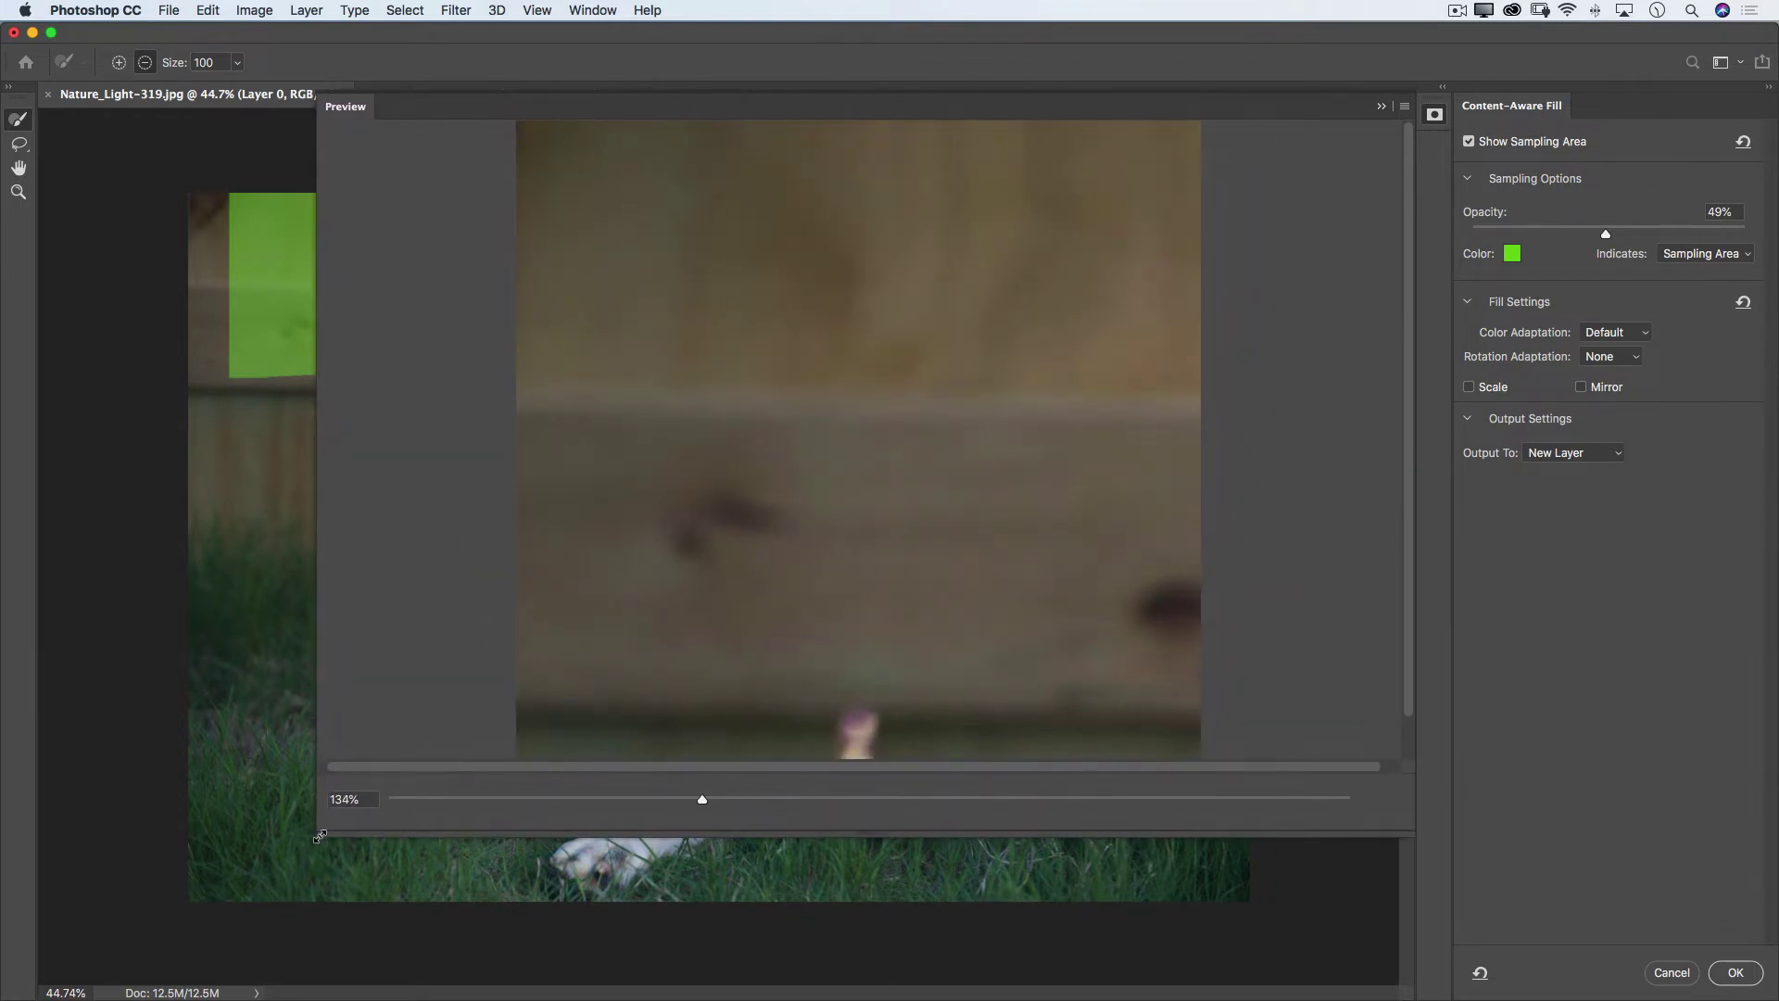
drag(319, 838, 945, 304)
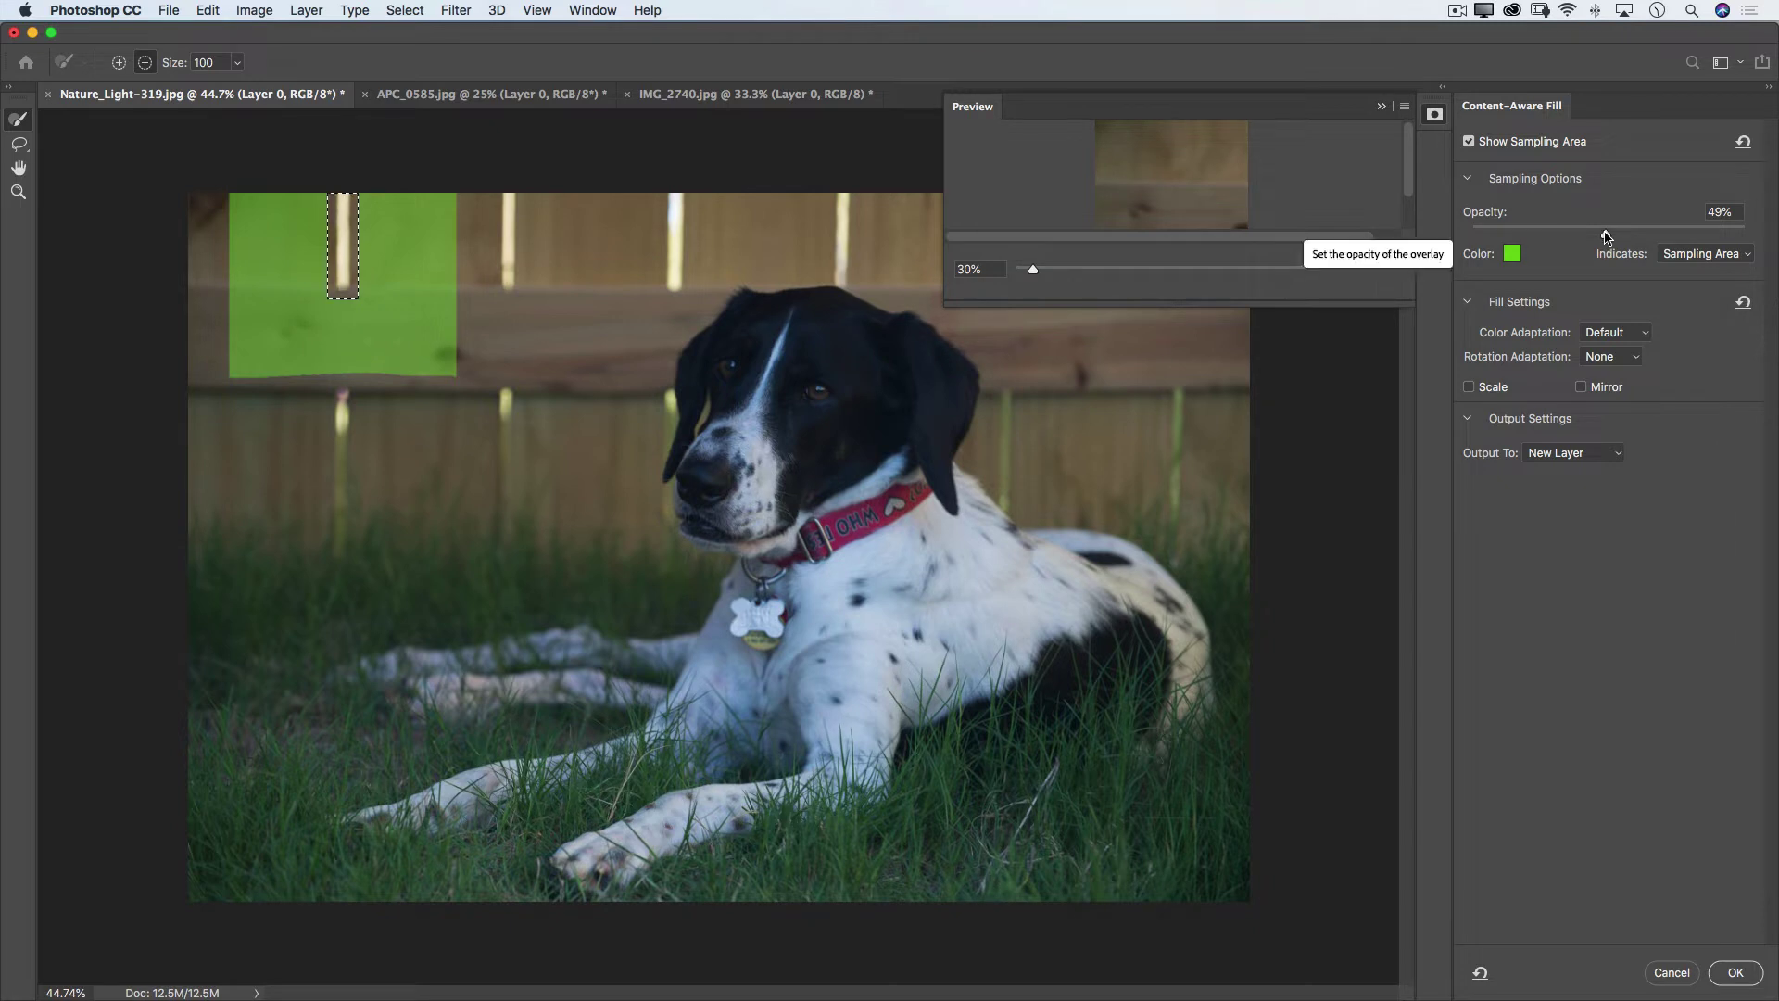
Sweep the sampling overlay opacity from 100% to 1%, settling at 45%
drag(1605, 234, 1745, 235)
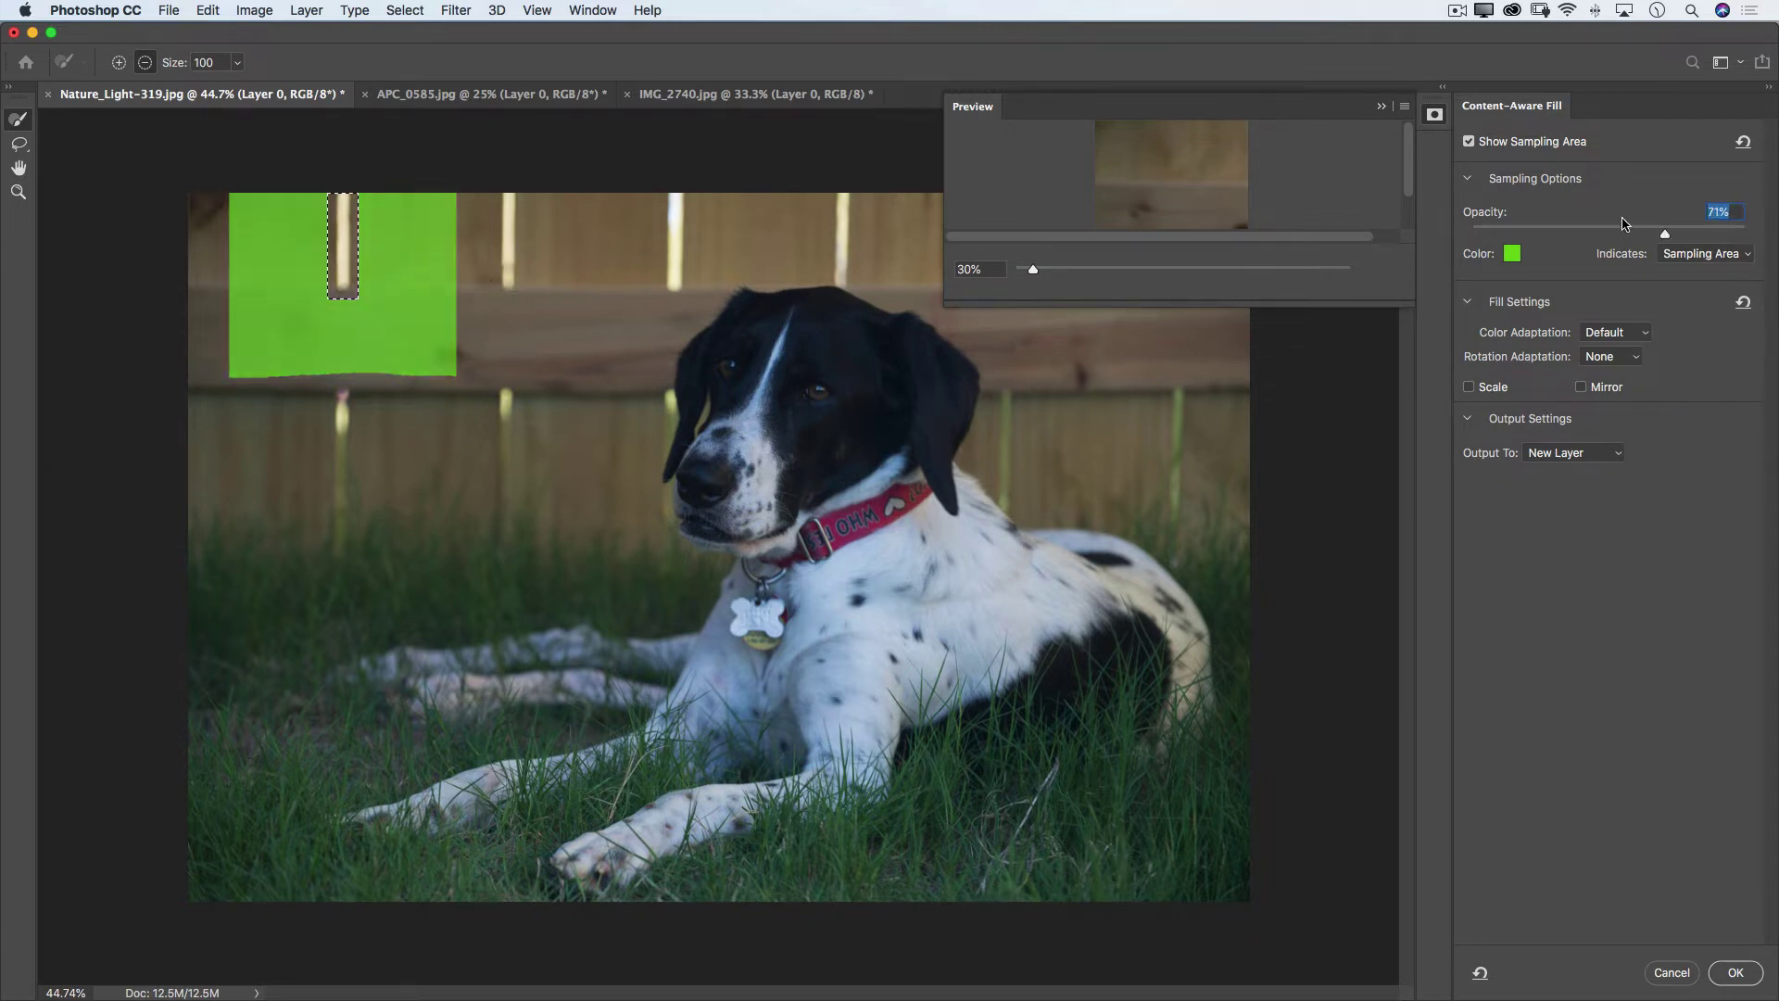
drag(1747, 234, 1473, 235)
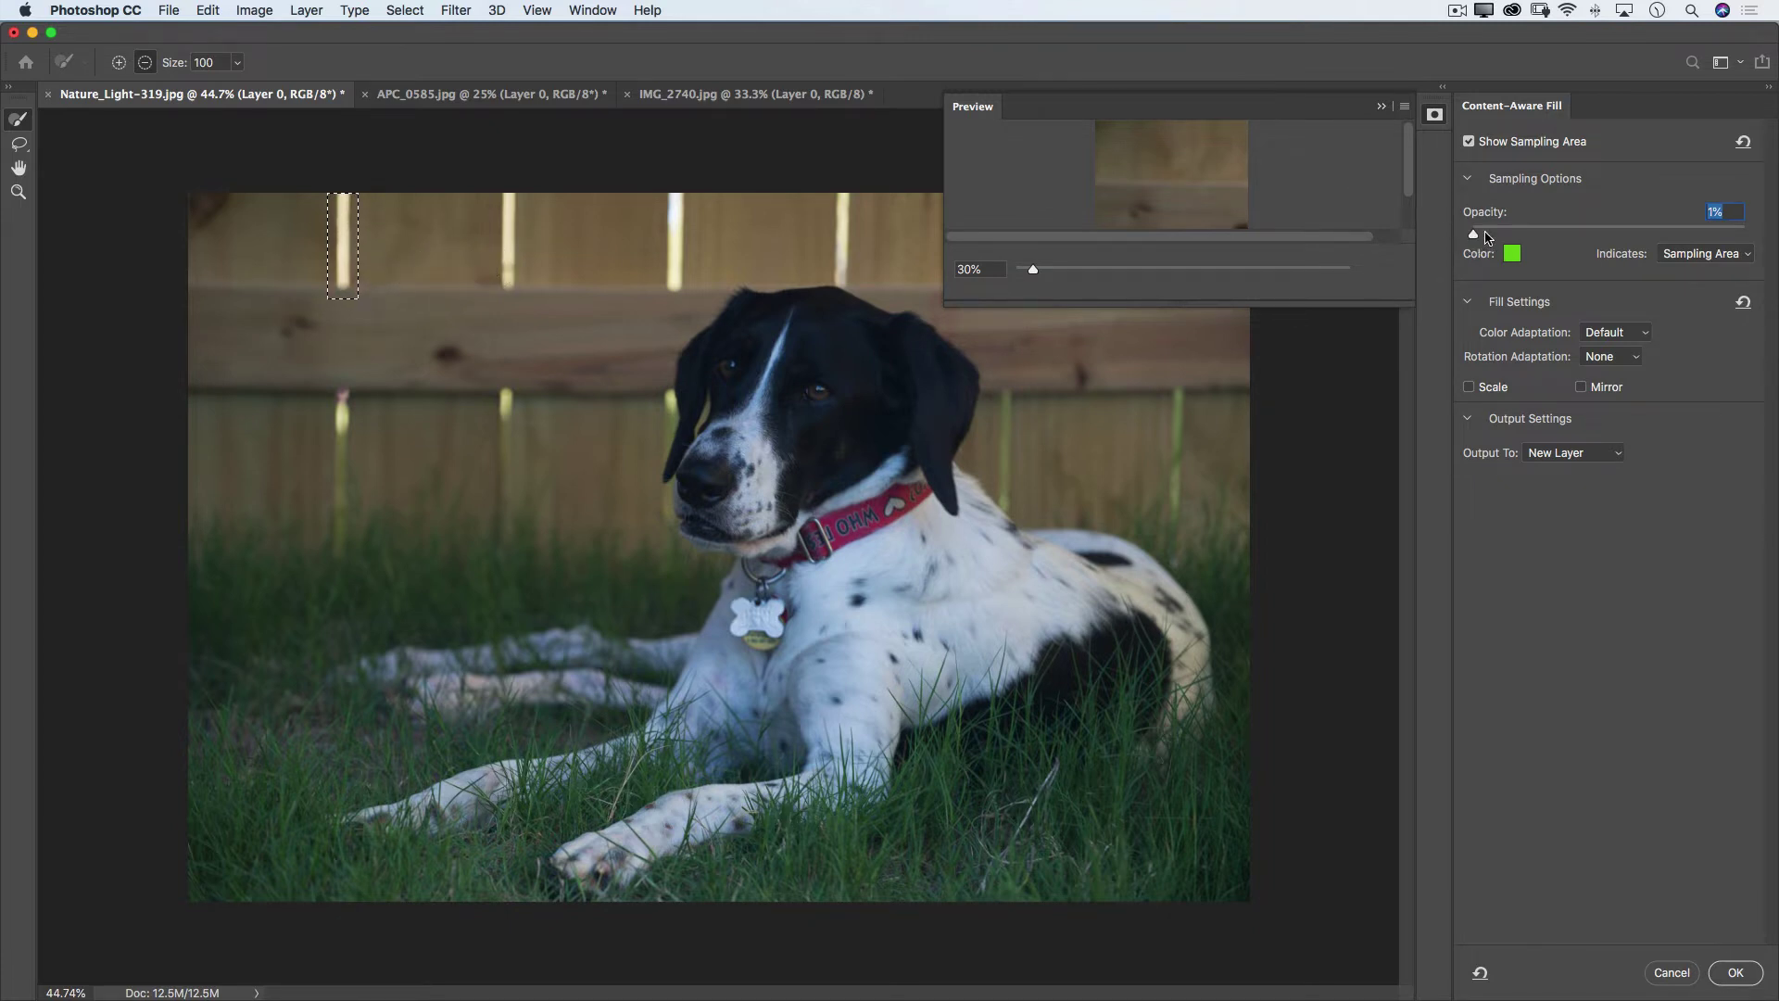
drag(1474, 236, 1593, 236)
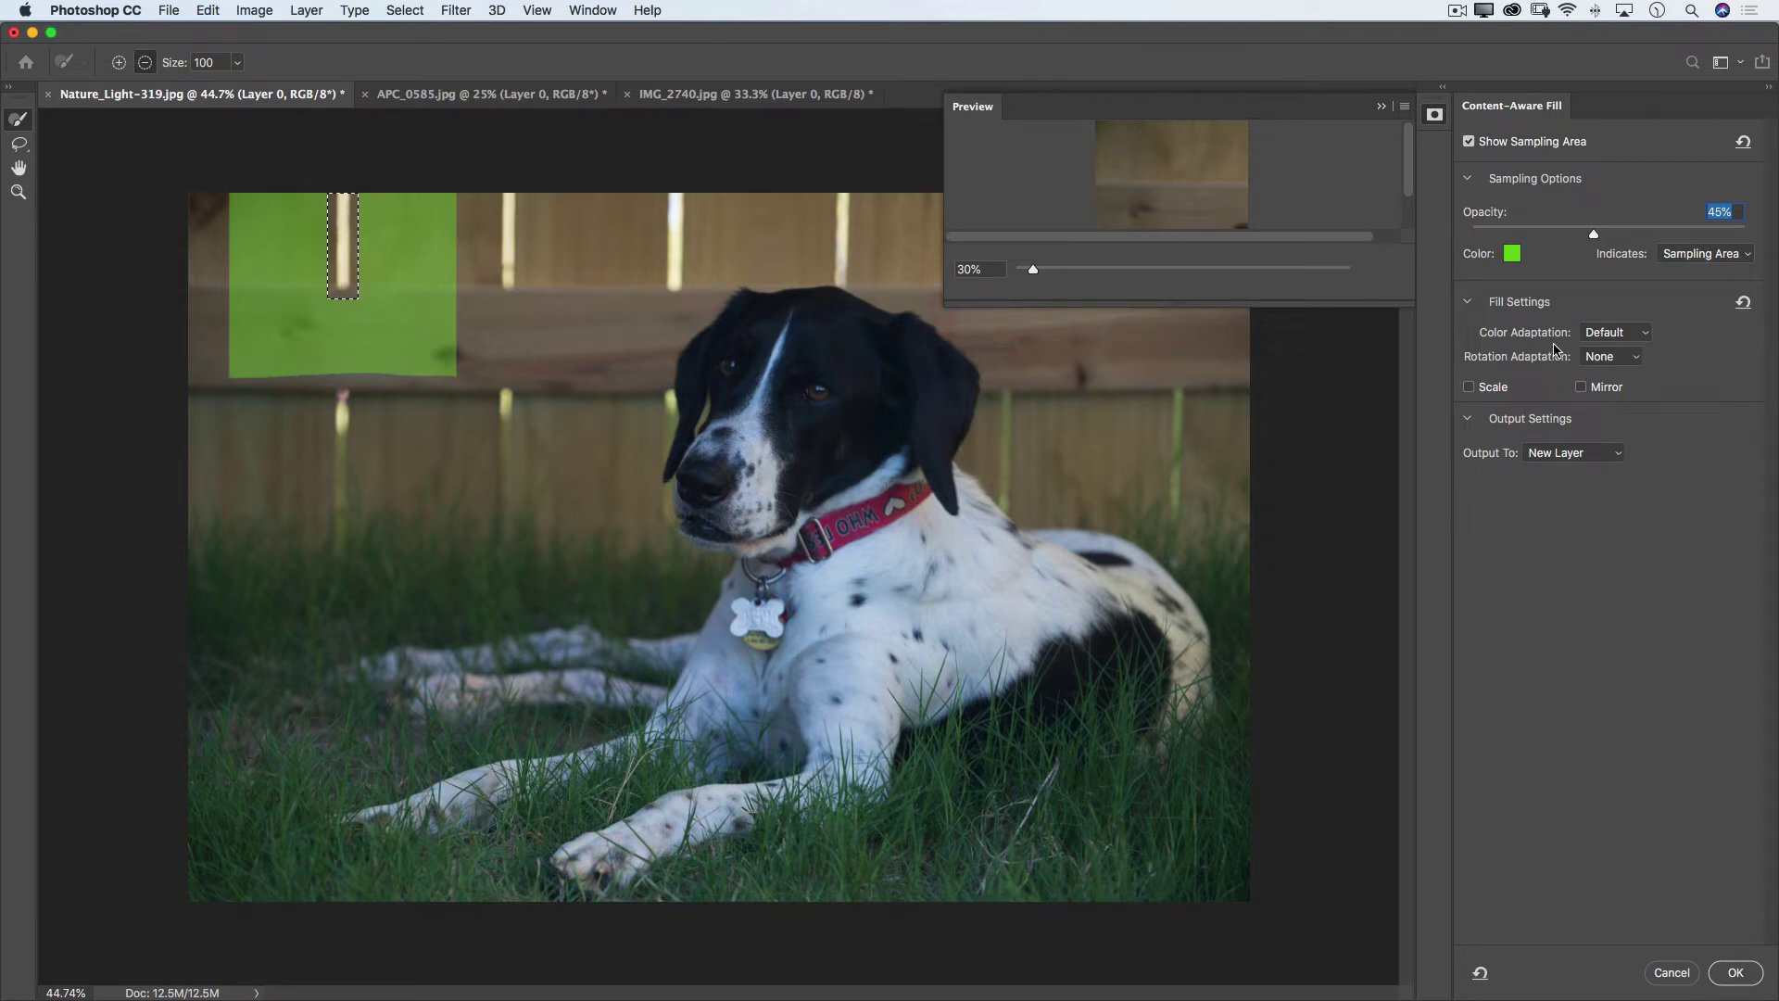
click(1645, 335)
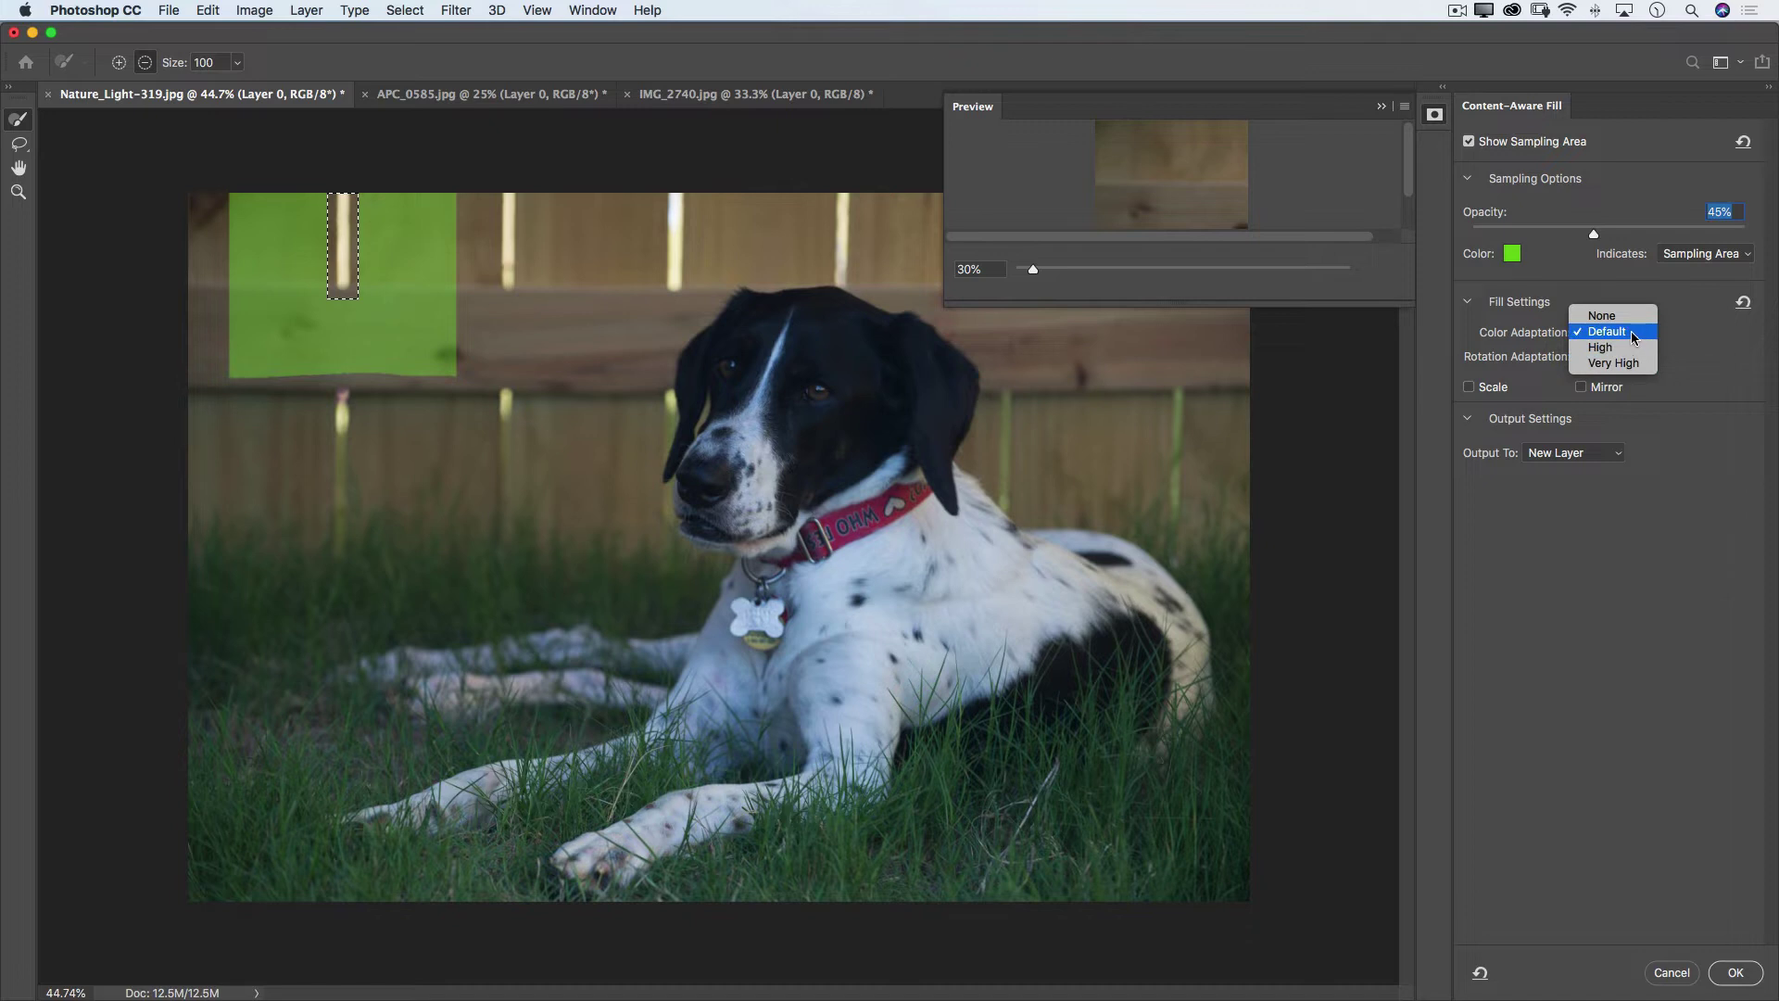
click(1627, 332)
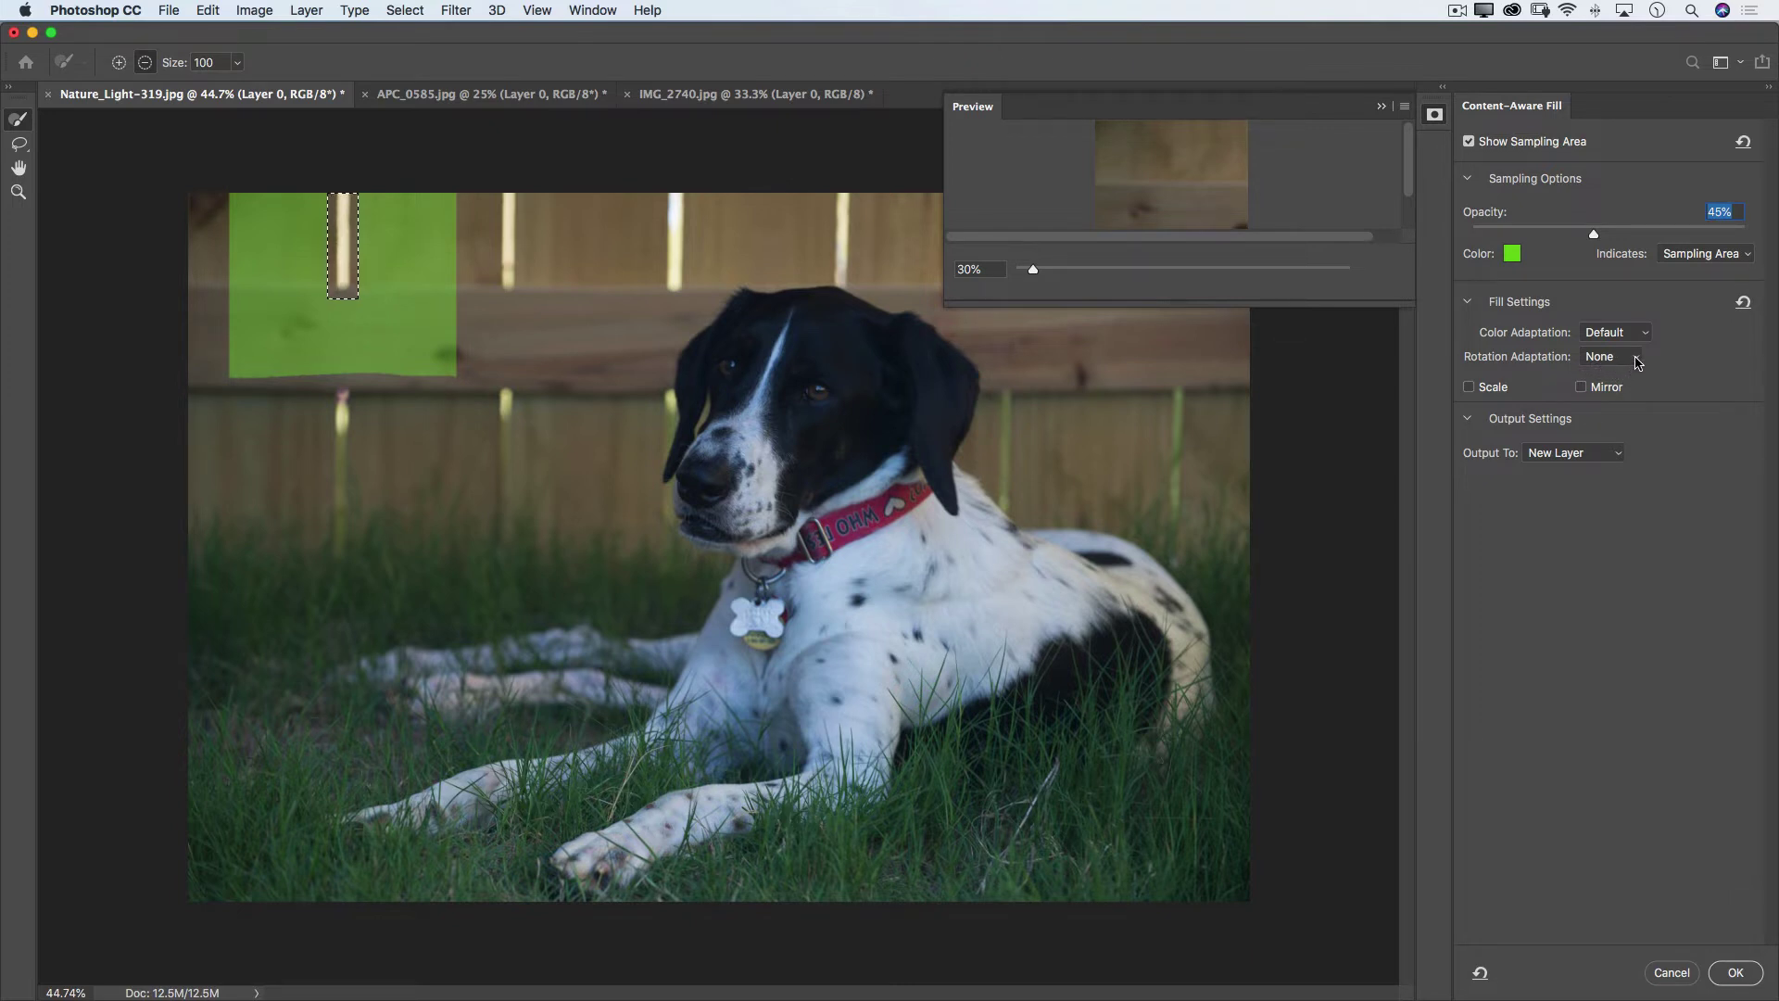
click(1638, 363)
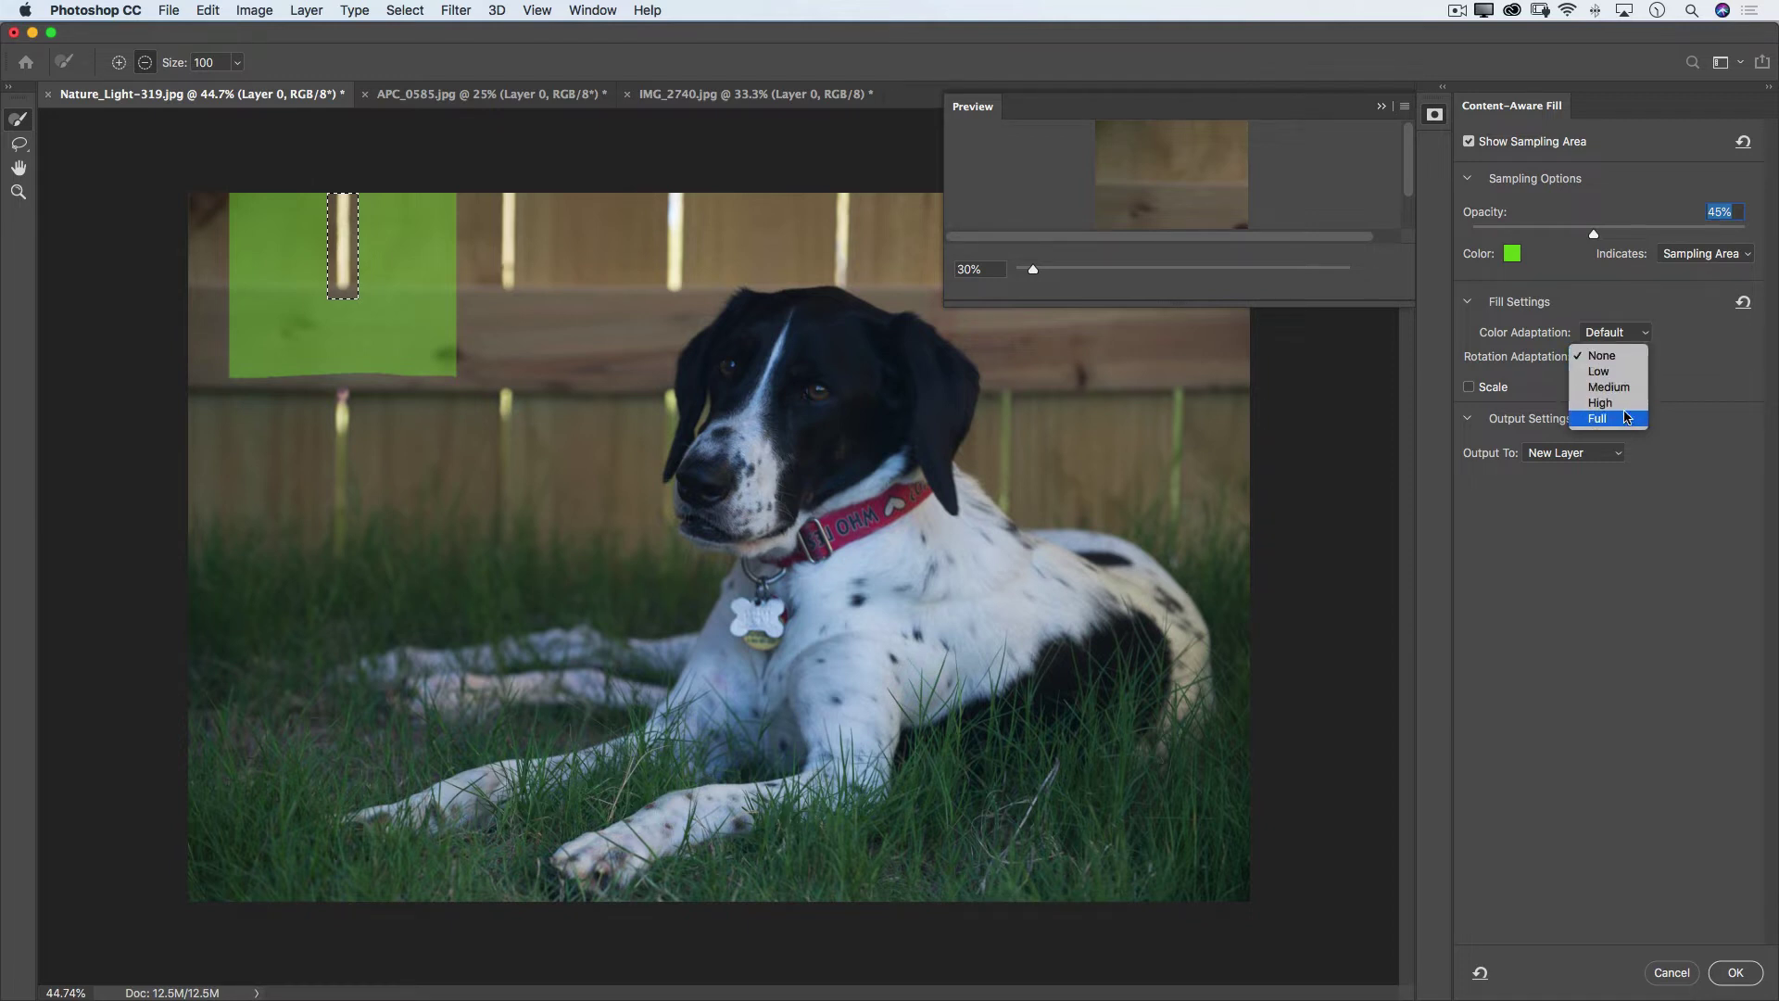
click(1635, 361)
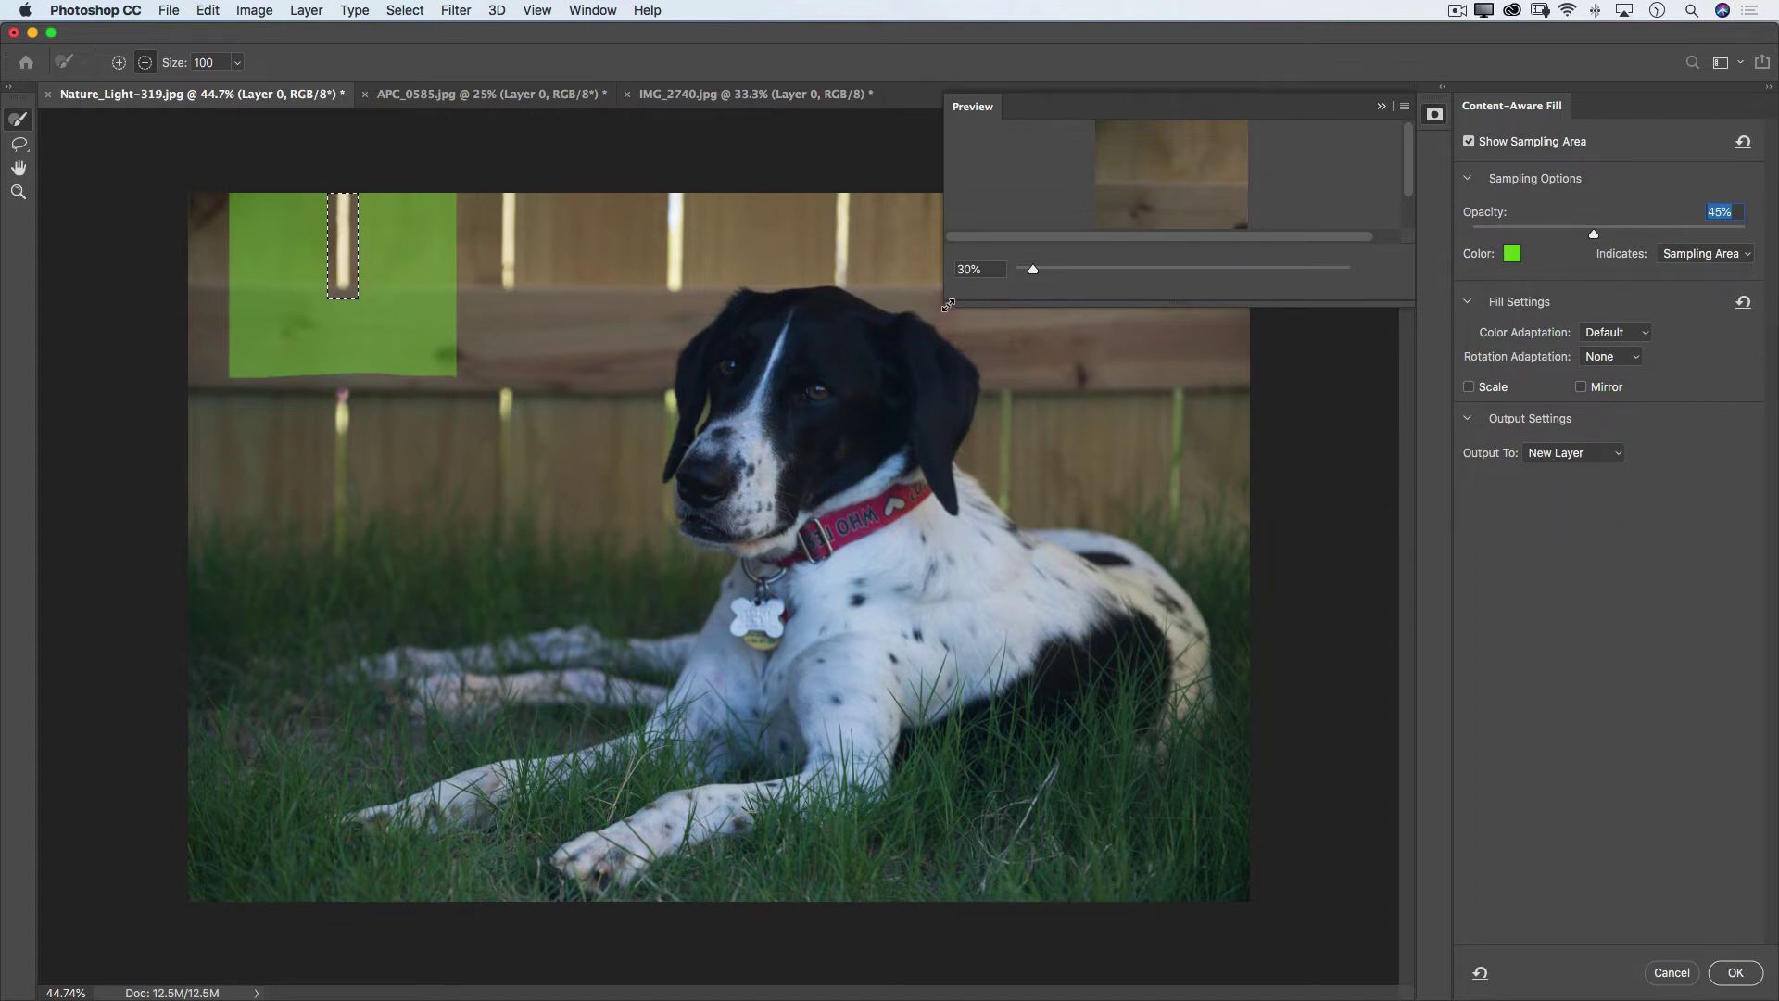
mouse_move(946, 304)
mouse_down()
mouse_move(482, 906)
mouse_move(1002, 367)
mouse_up()
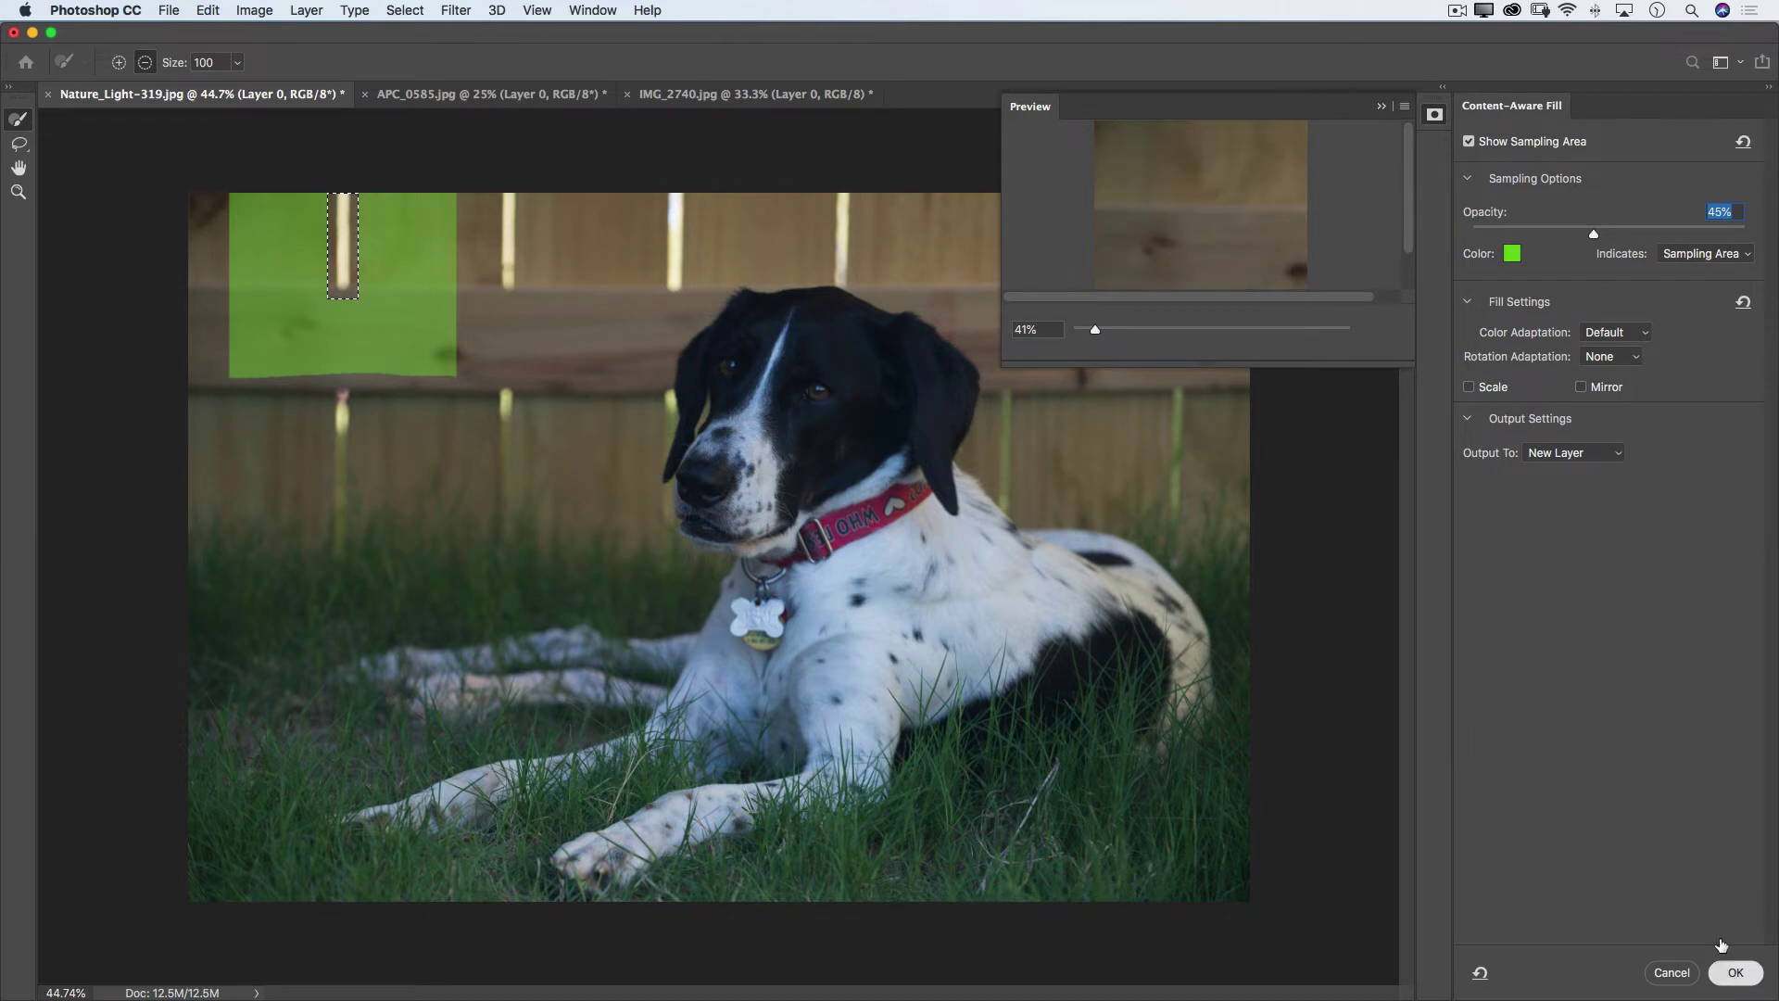
Apply the fill to a new Layer 0 copy and toggle its visibility to compare
click(1735, 973)
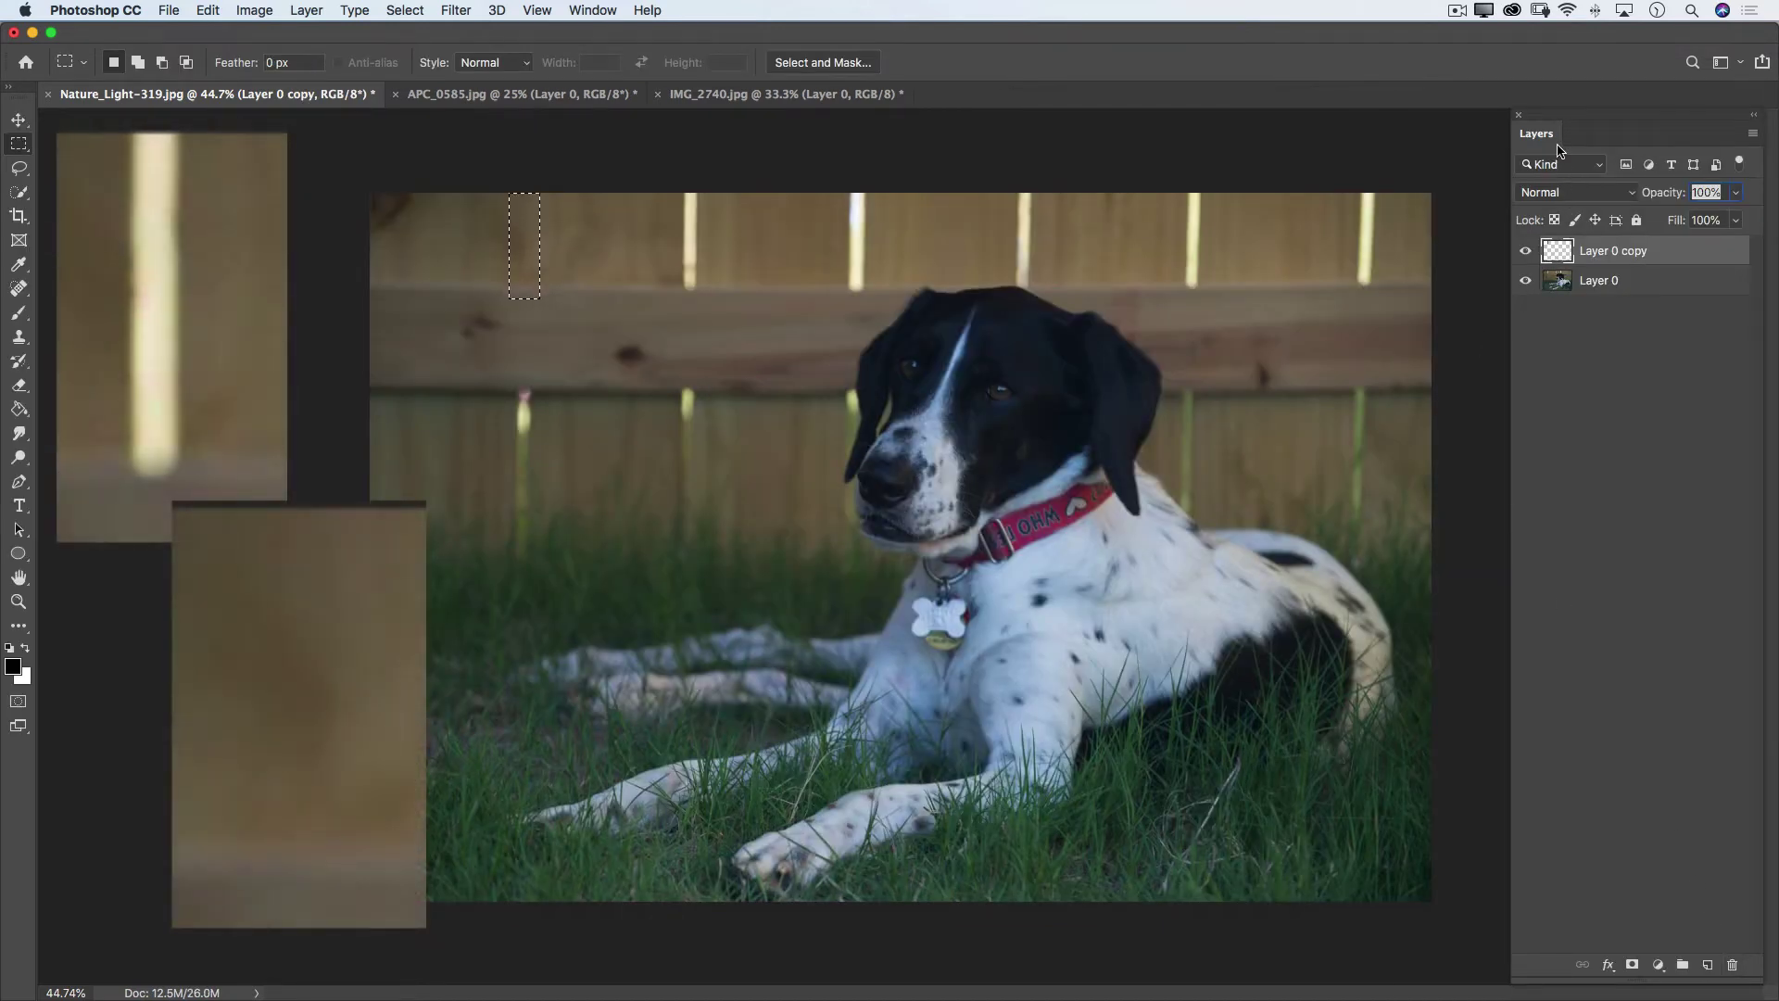
click(1525, 253)
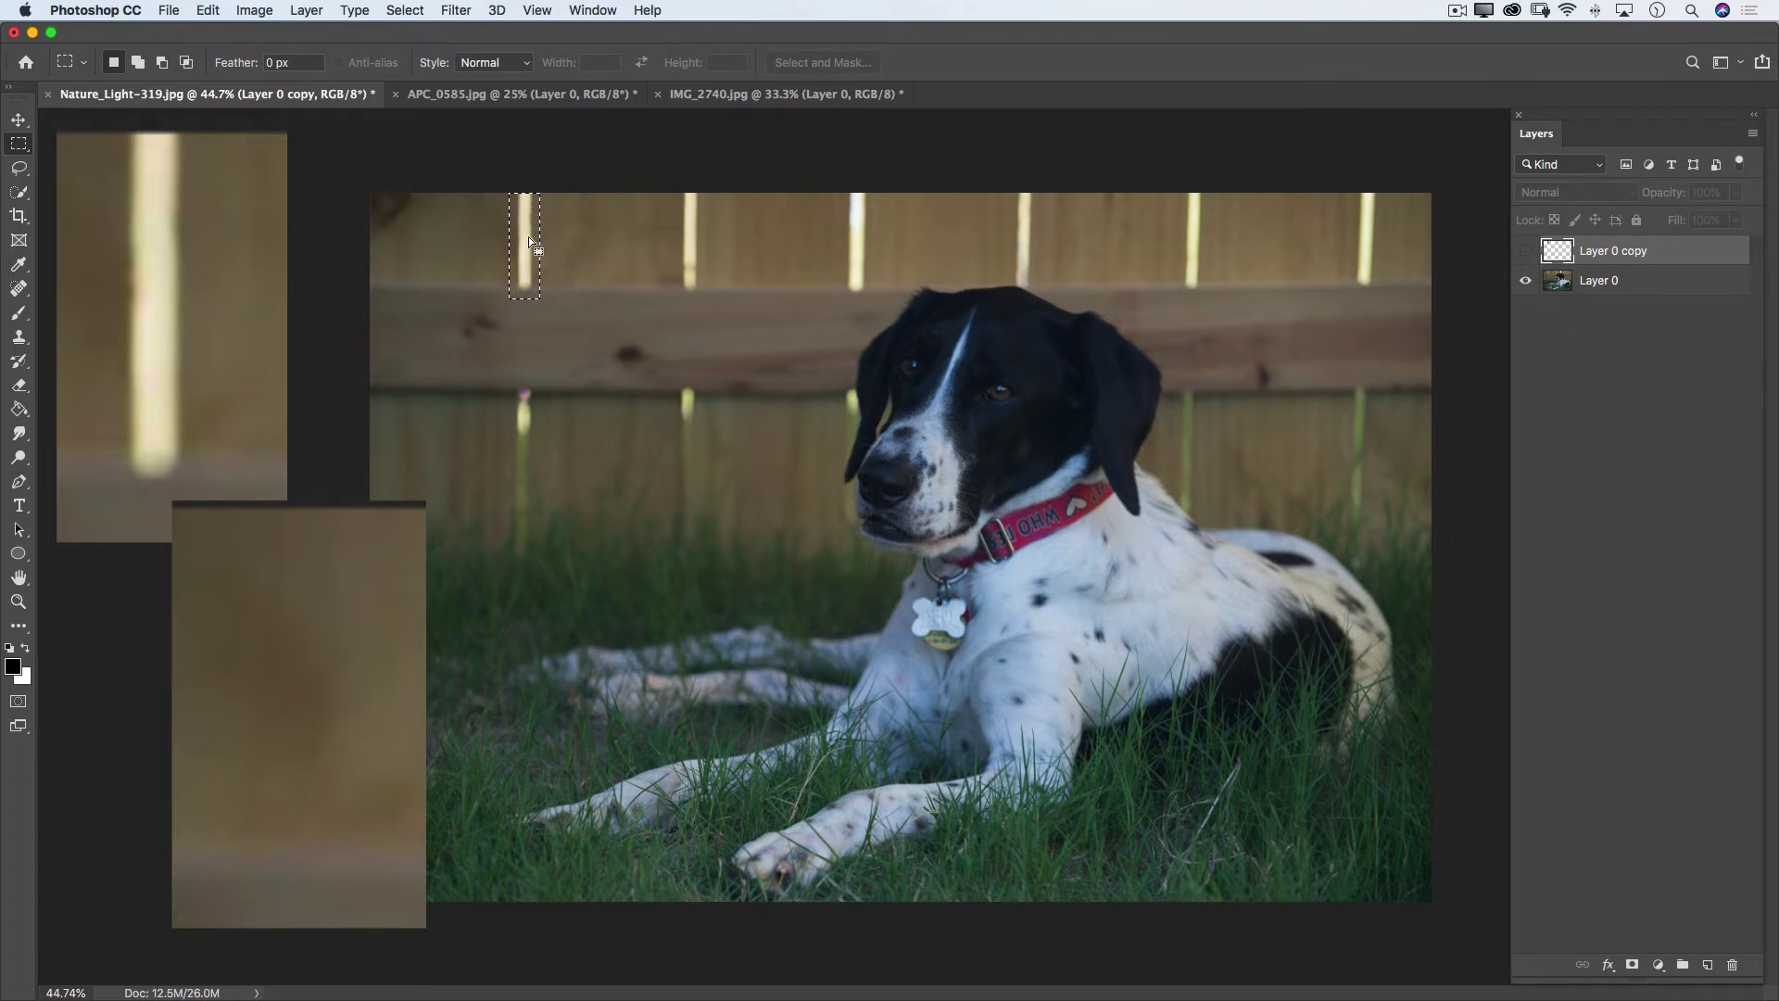
click(1525, 251)
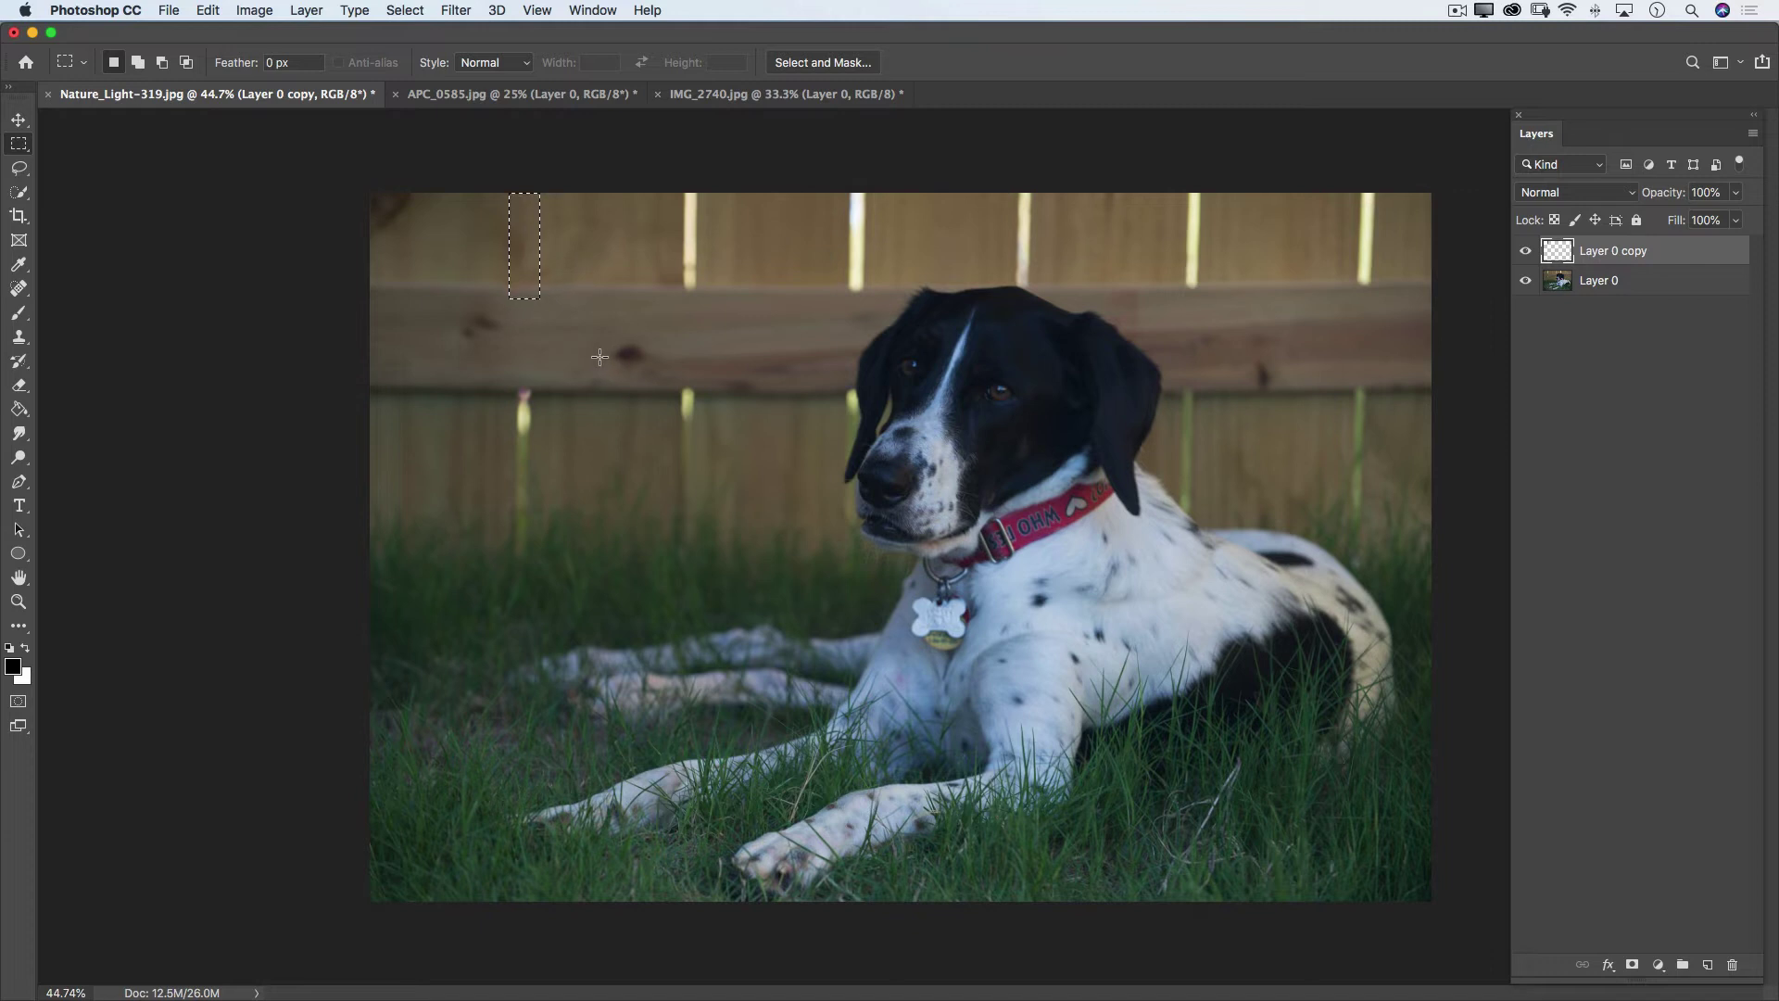
On Layer 0, select the lower fence gap down into the grass and launch Content-Aware Fill
click(1613, 286)
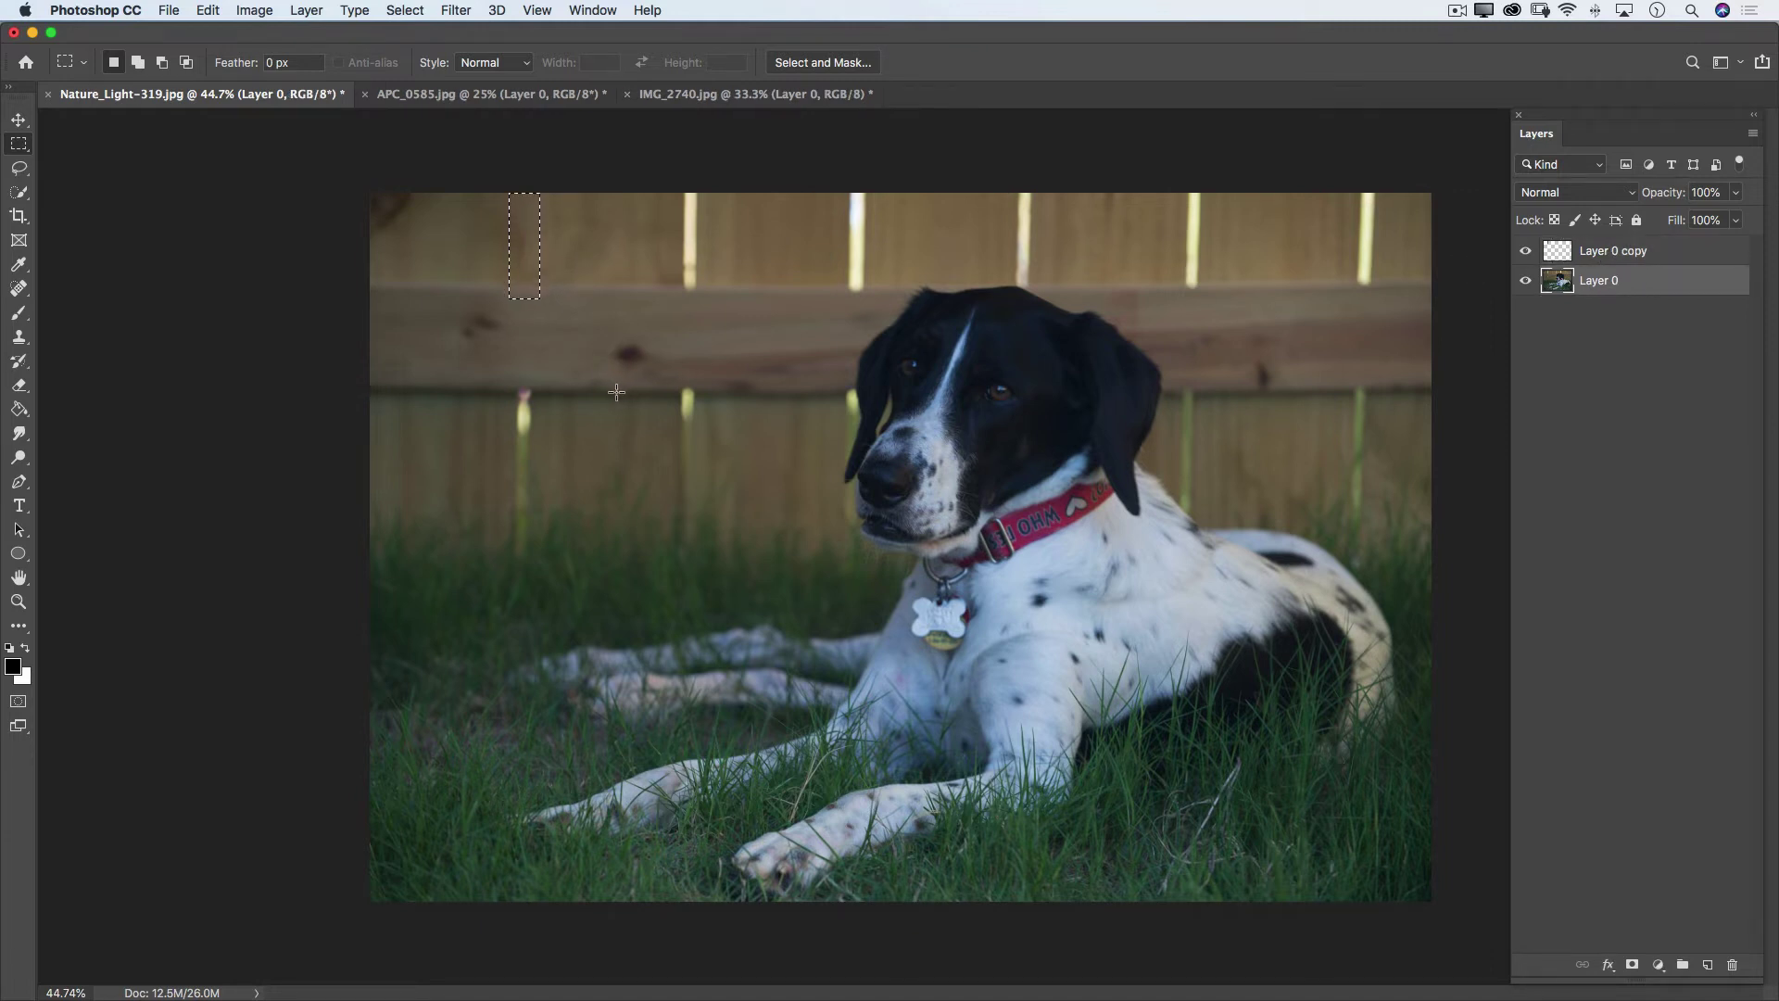
drag(506, 381, 542, 581)
click(208, 10)
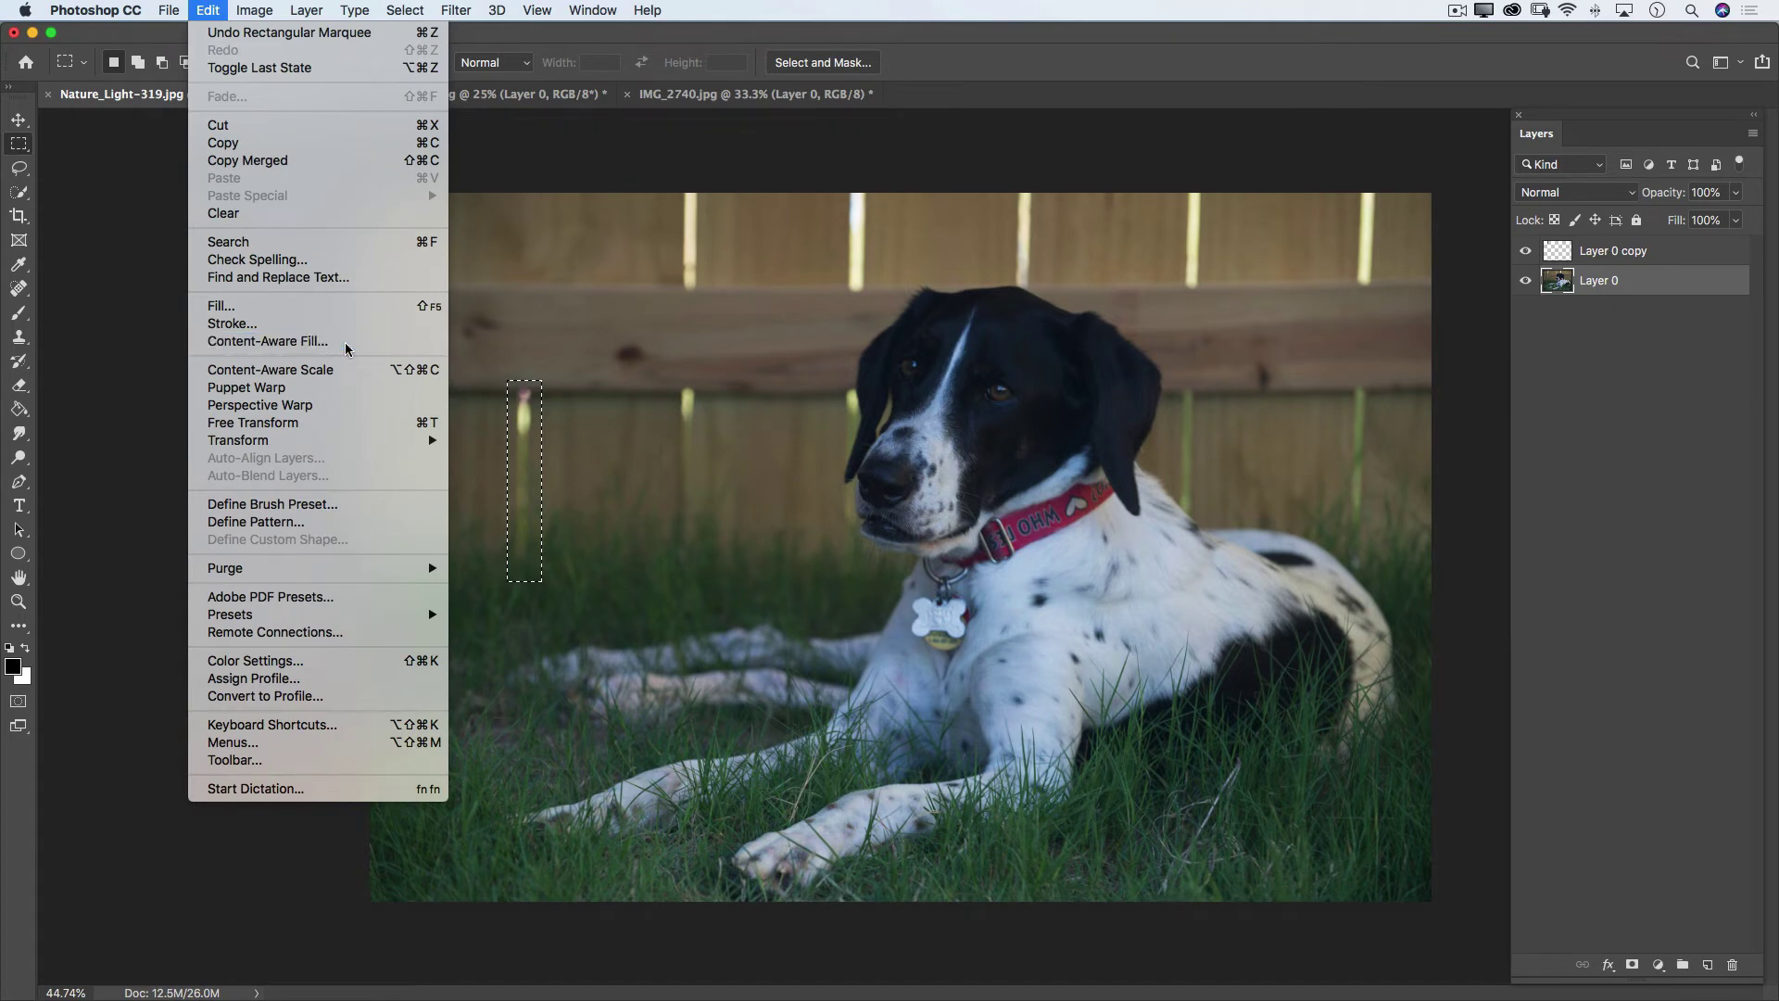
click(350, 361)
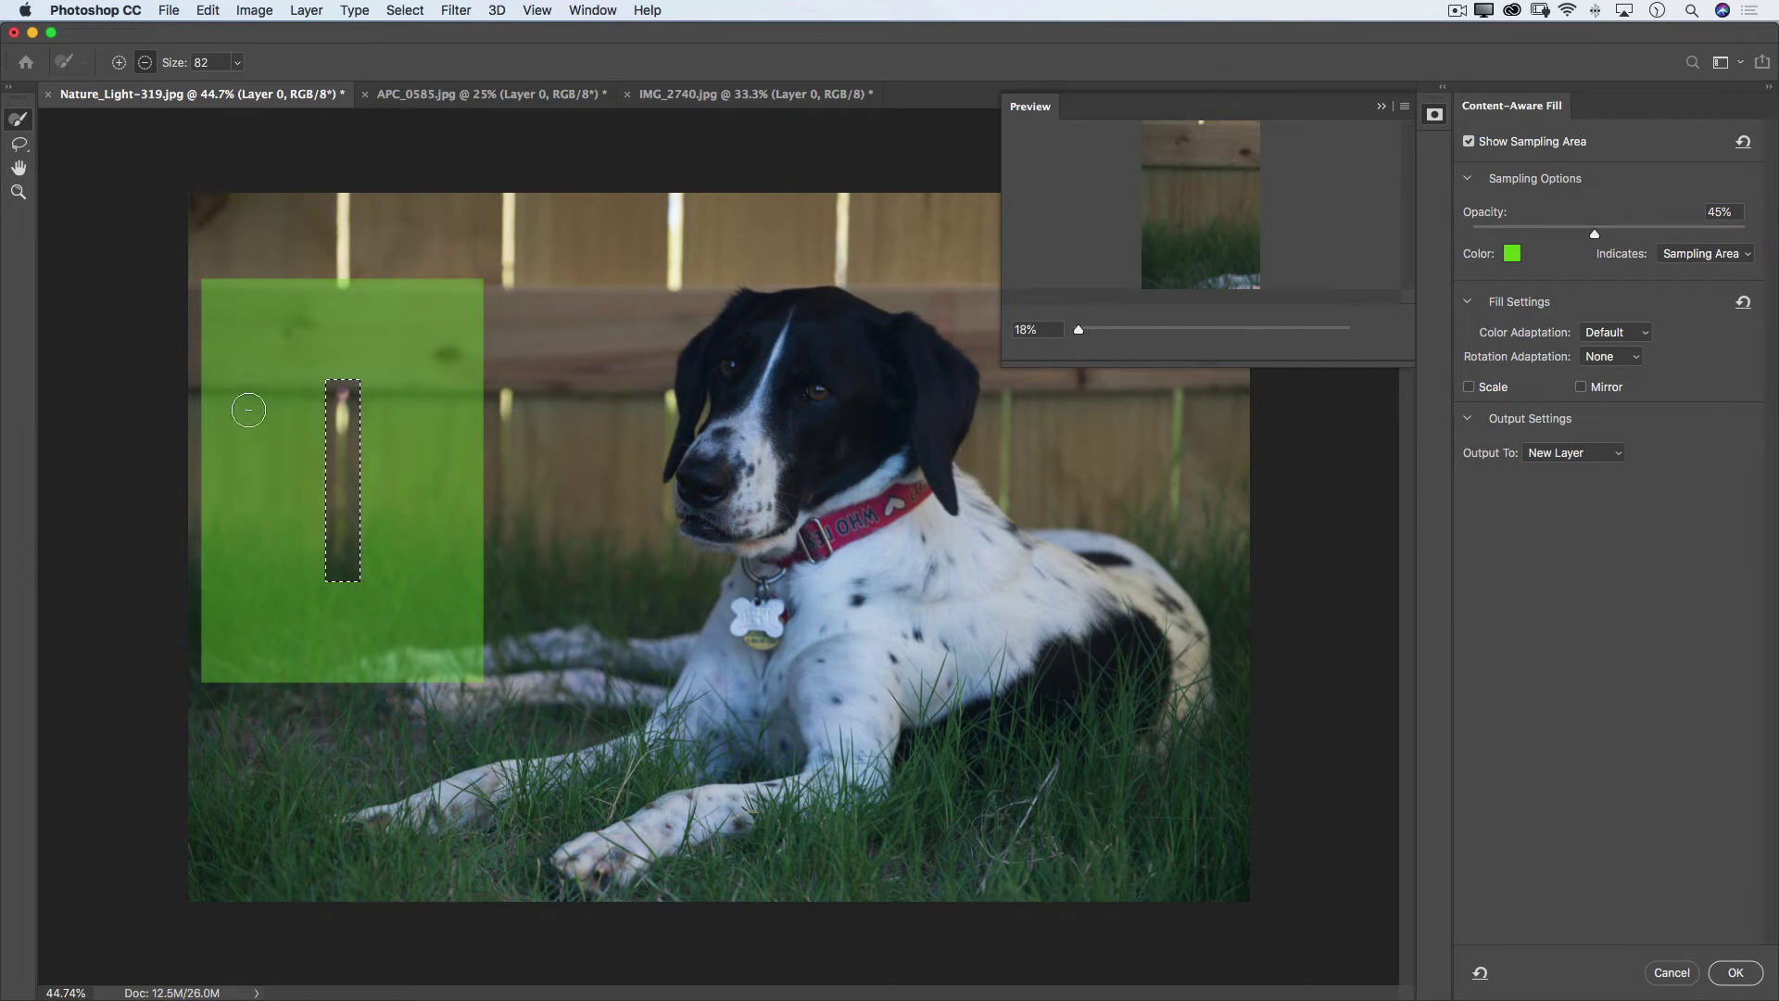
Trim the sampling area's left edge and top band with a size-180 subtract brush
click(237, 63)
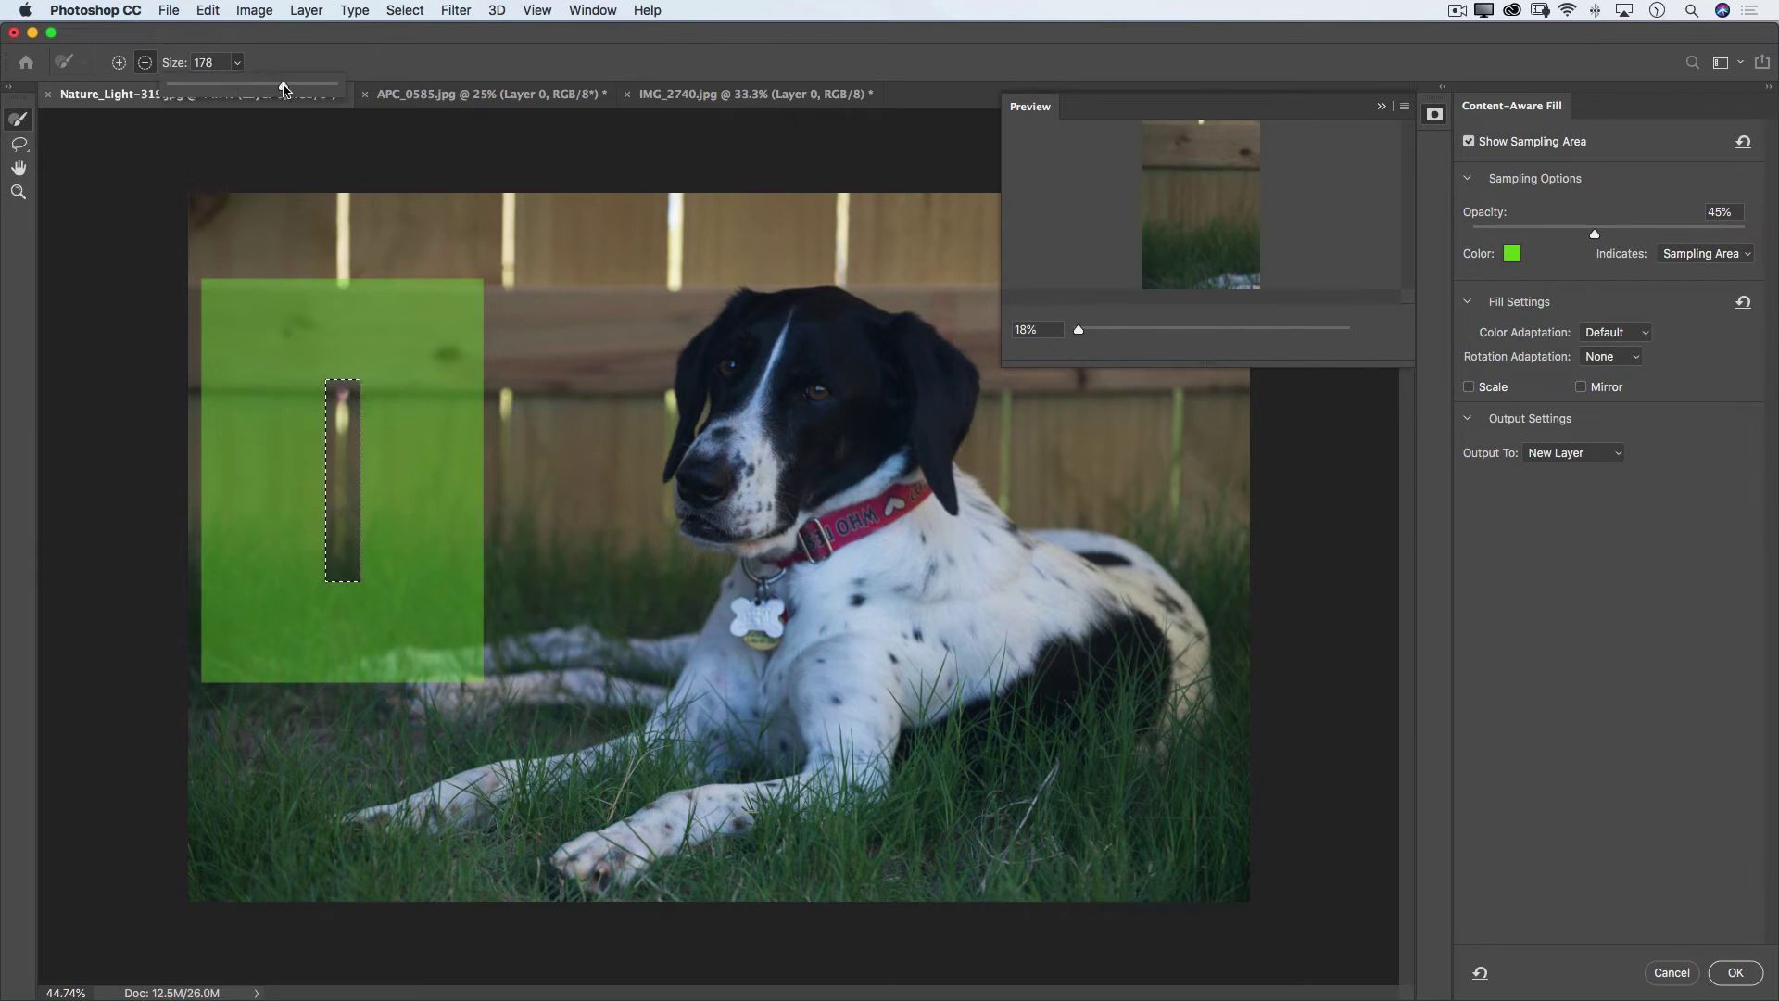
drag(283, 86, 285, 85)
mouse_move(227, 556)
mouse_down()
mouse_move(246, 559)
mouse_move(285, 659)
mouse_move(238, 624)
mouse_move(254, 667)
mouse_move(398, 591)
mouse_move(431, 458)
mouse_move(454, 667)
mouse_move(354, 673)
mouse_up()
mouse_move(238, 320)
mouse_down()
mouse_move(238, 302)
mouse_move(501, 305)
mouse_move(474, 409)
mouse_up()
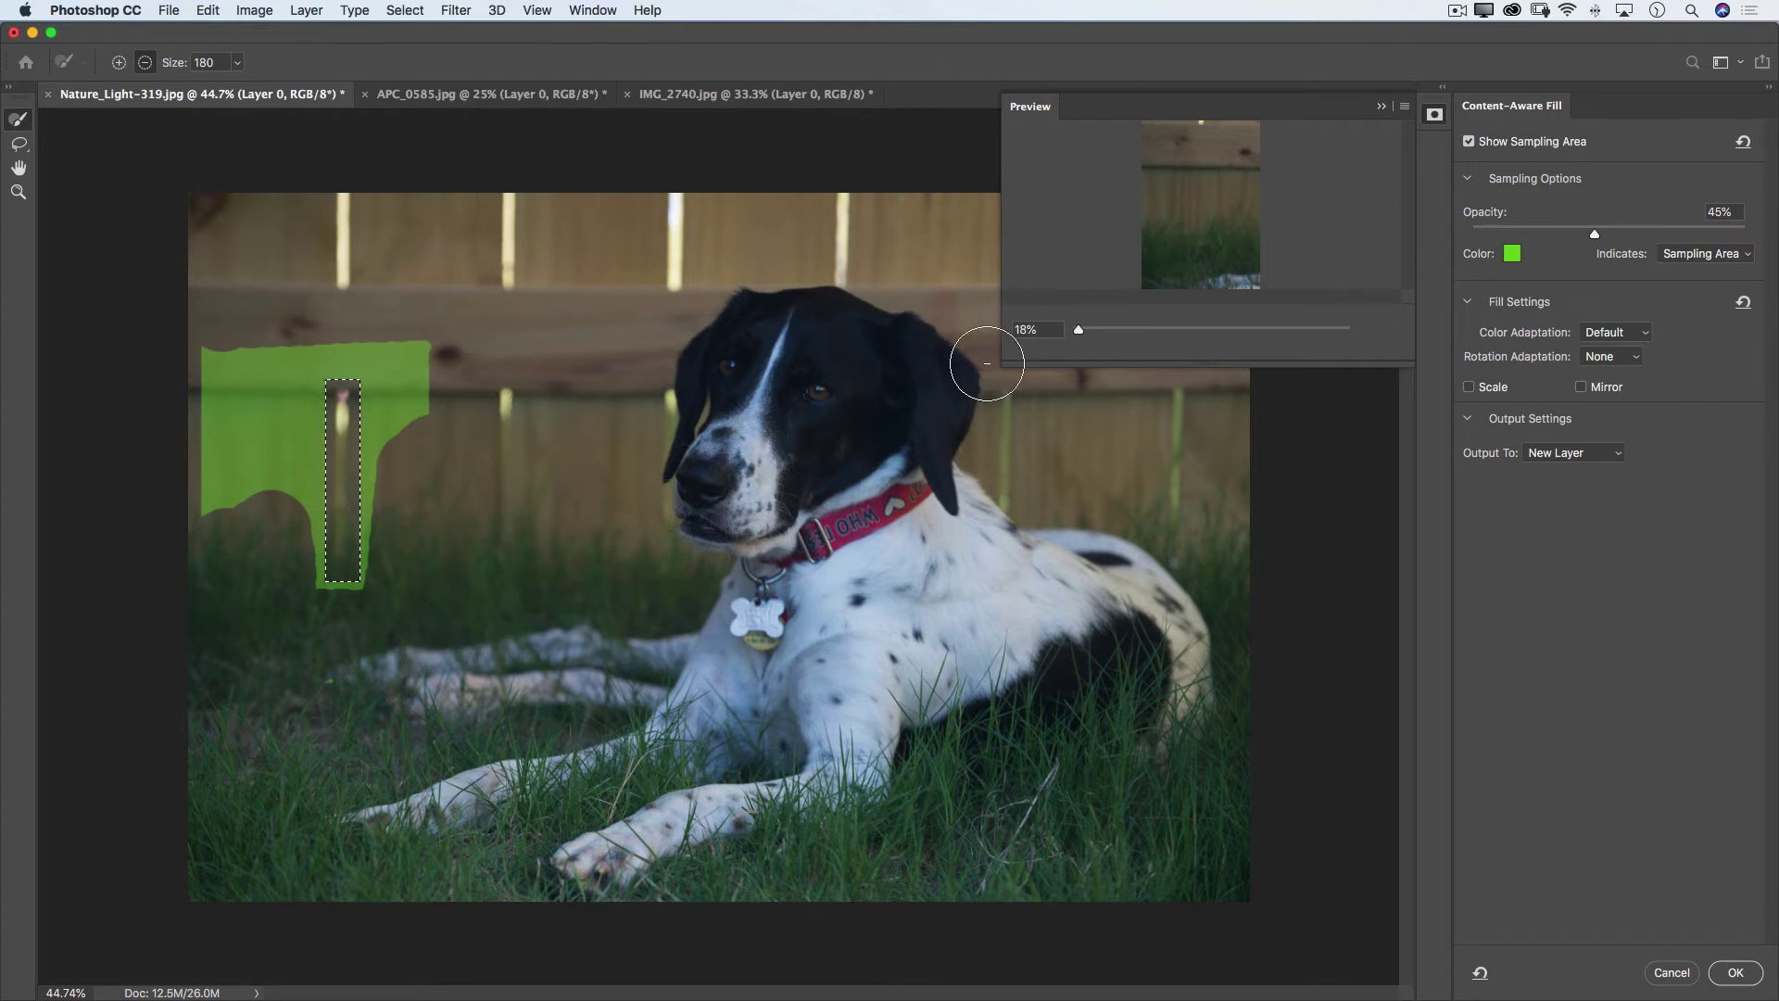
mouse_move(1000, 367)
mouse_down()
mouse_move(524, 786)
mouse_move(903, 400)
mouse_up()
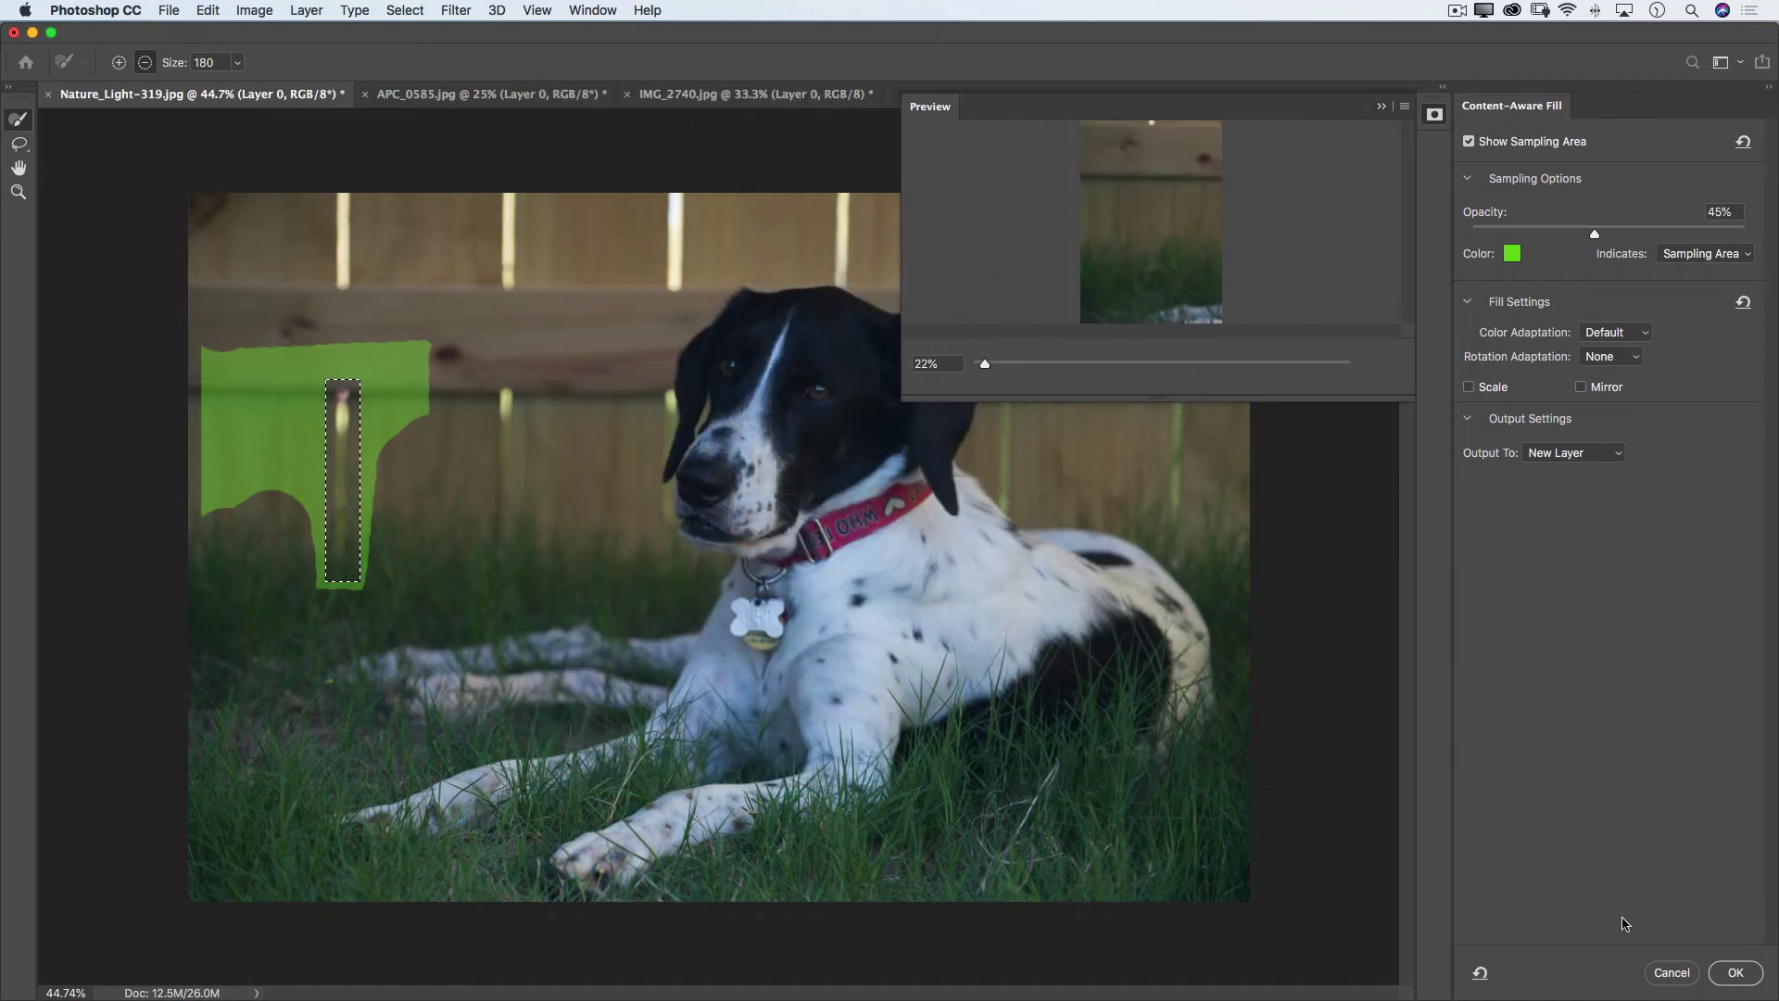
Apply the lower-gap fill as a new Layer 0 copy 2 and clear the selection
click(1729, 971)
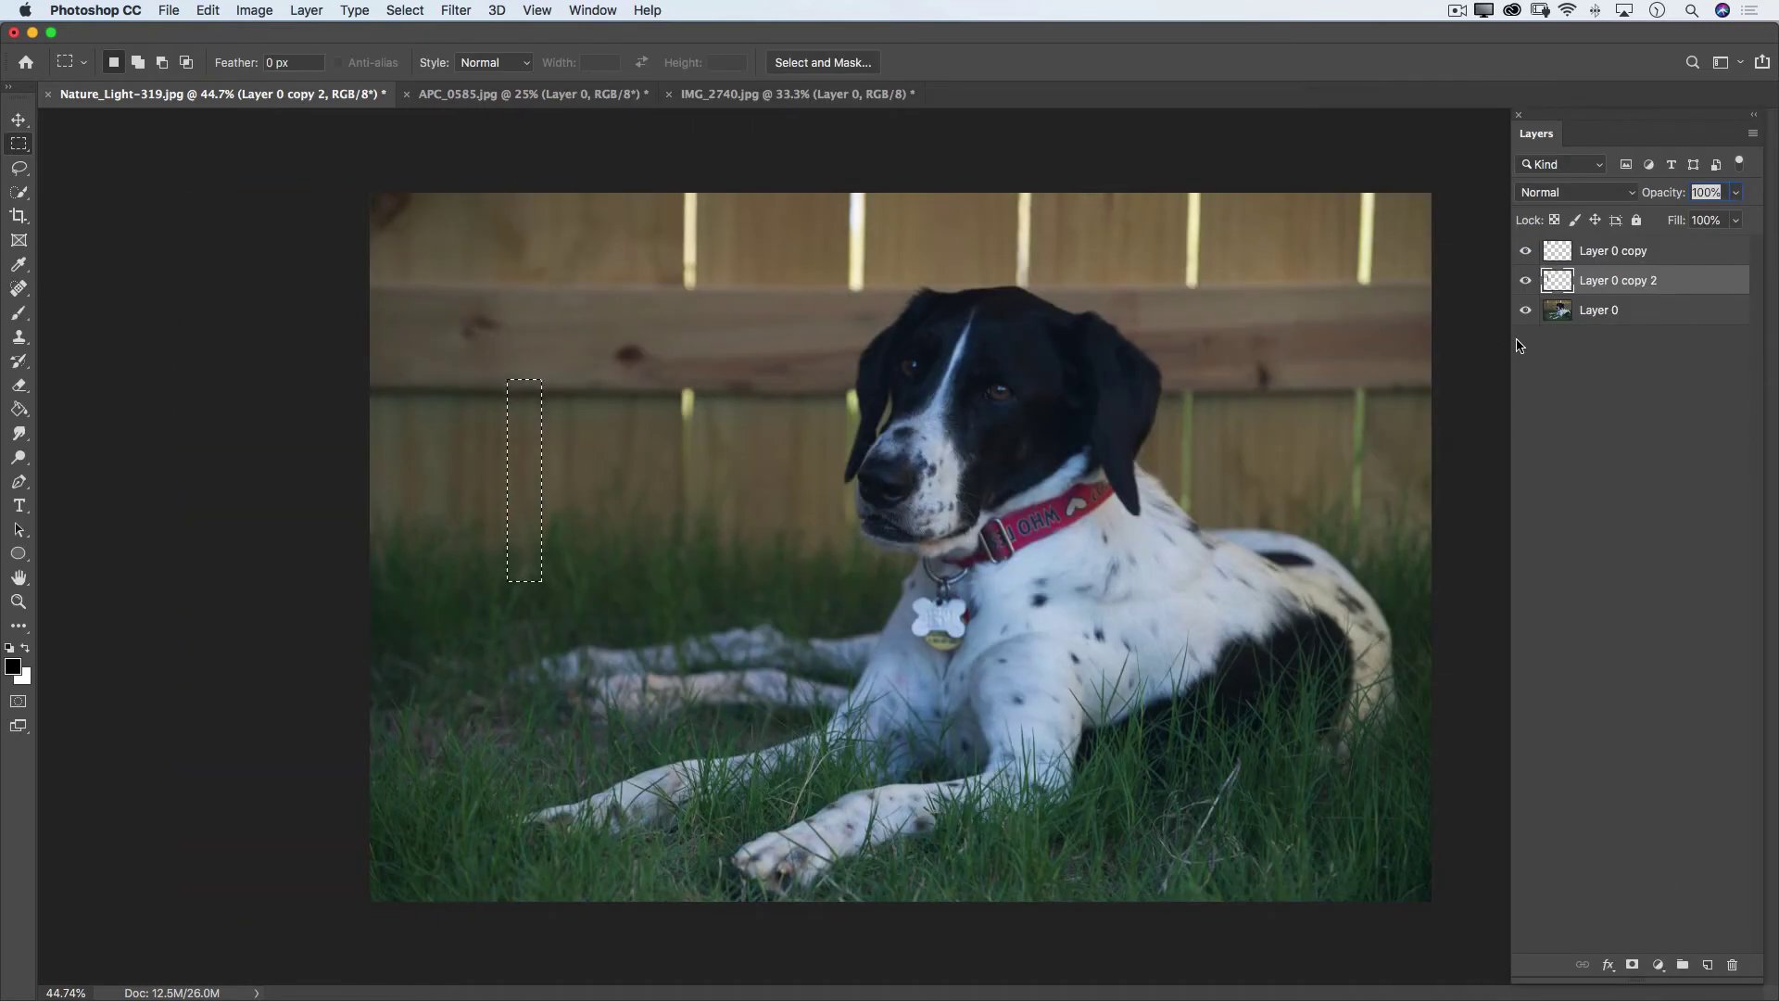
click(405, 10)
click(445, 51)
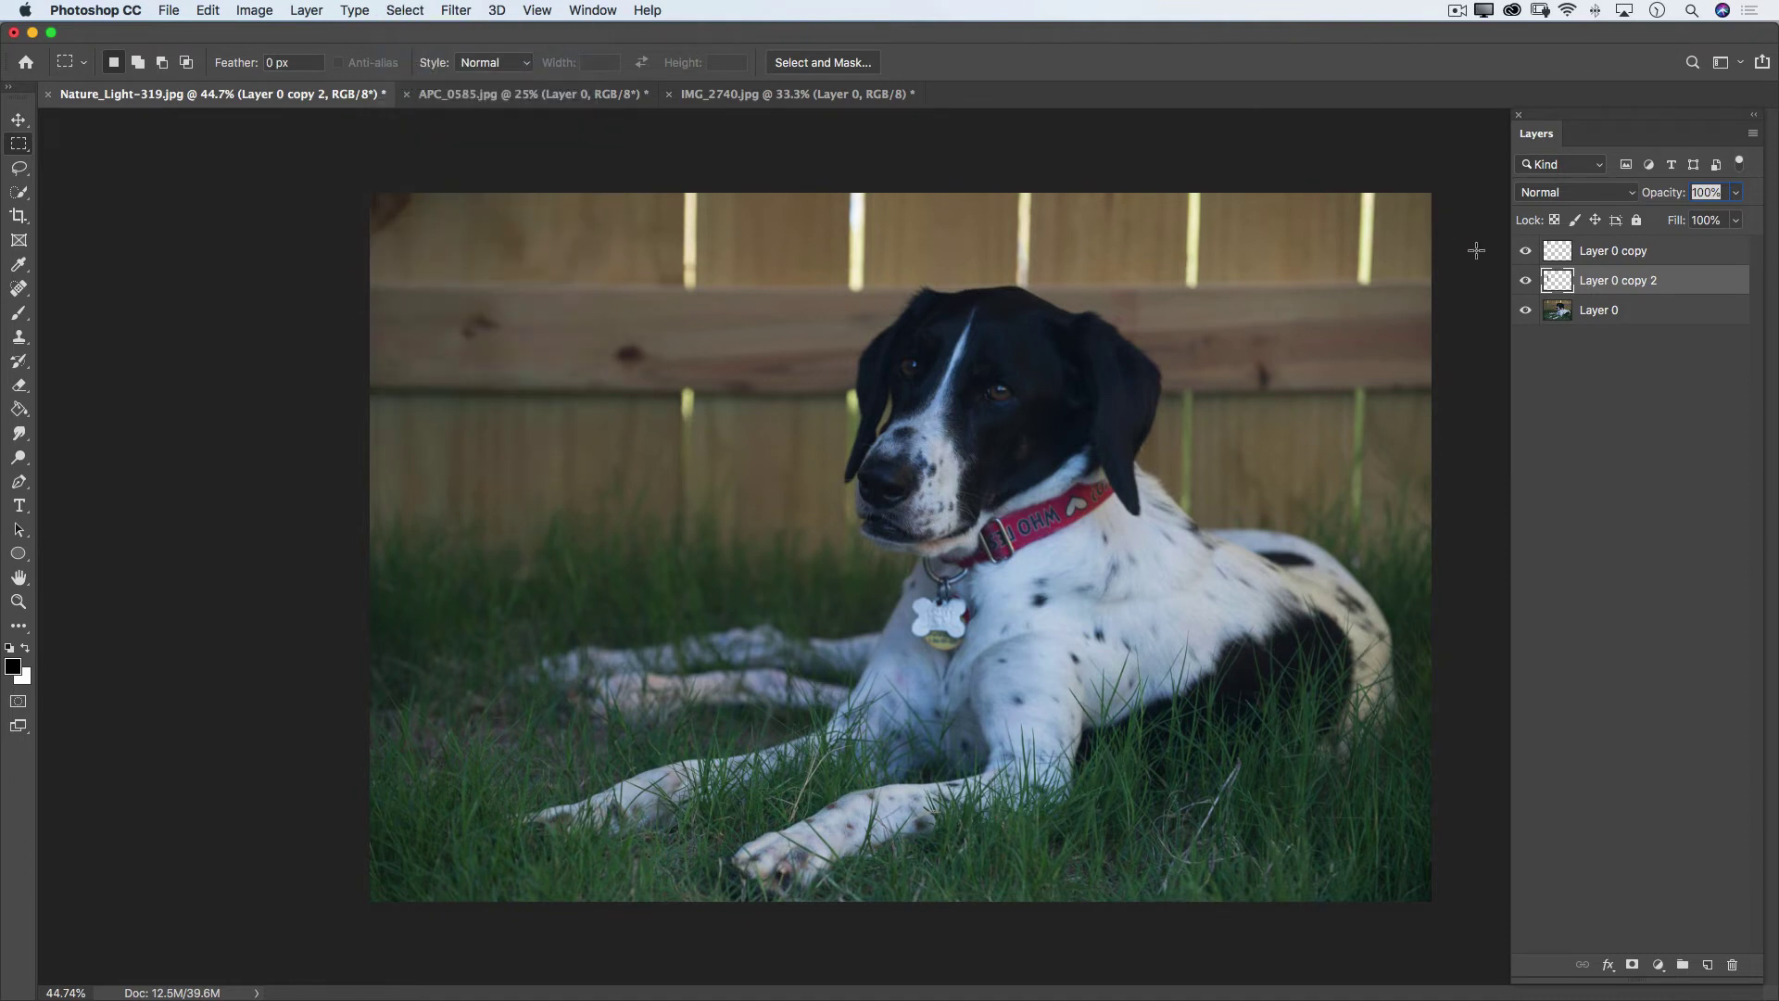
Toggle the two fill layers' visibility to compare before and after
click(1525, 279)
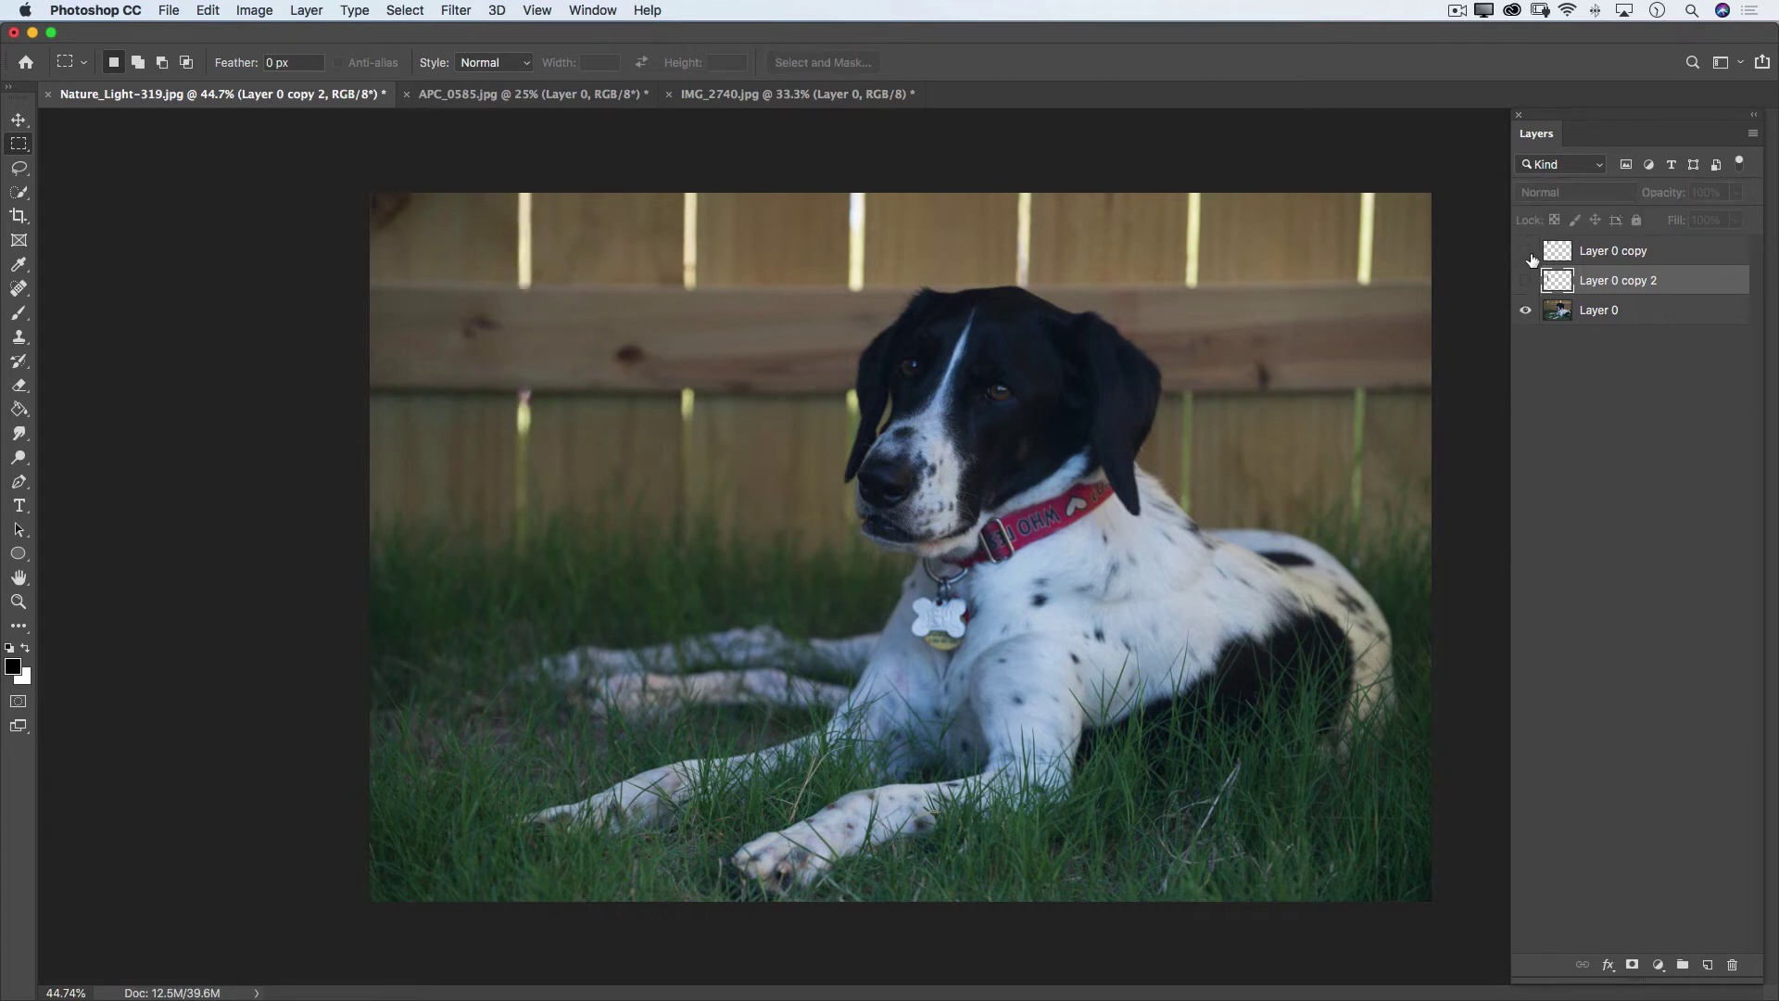
click(1527, 252)
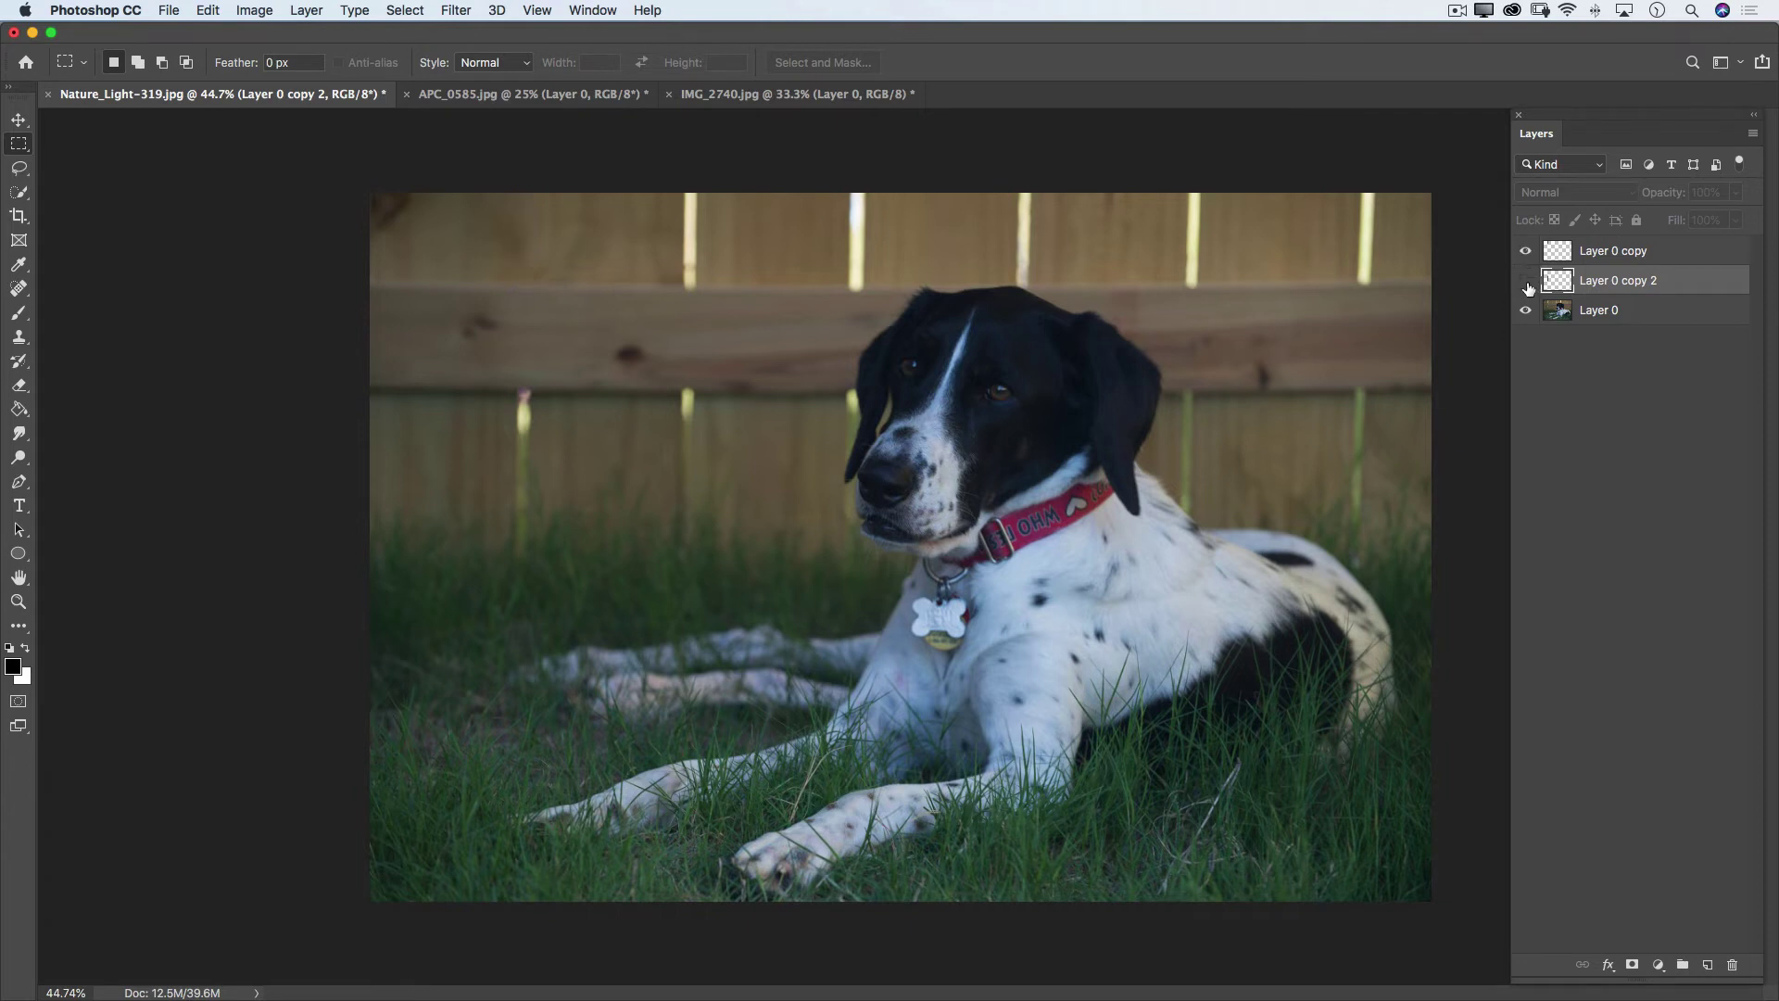
click(1525, 282)
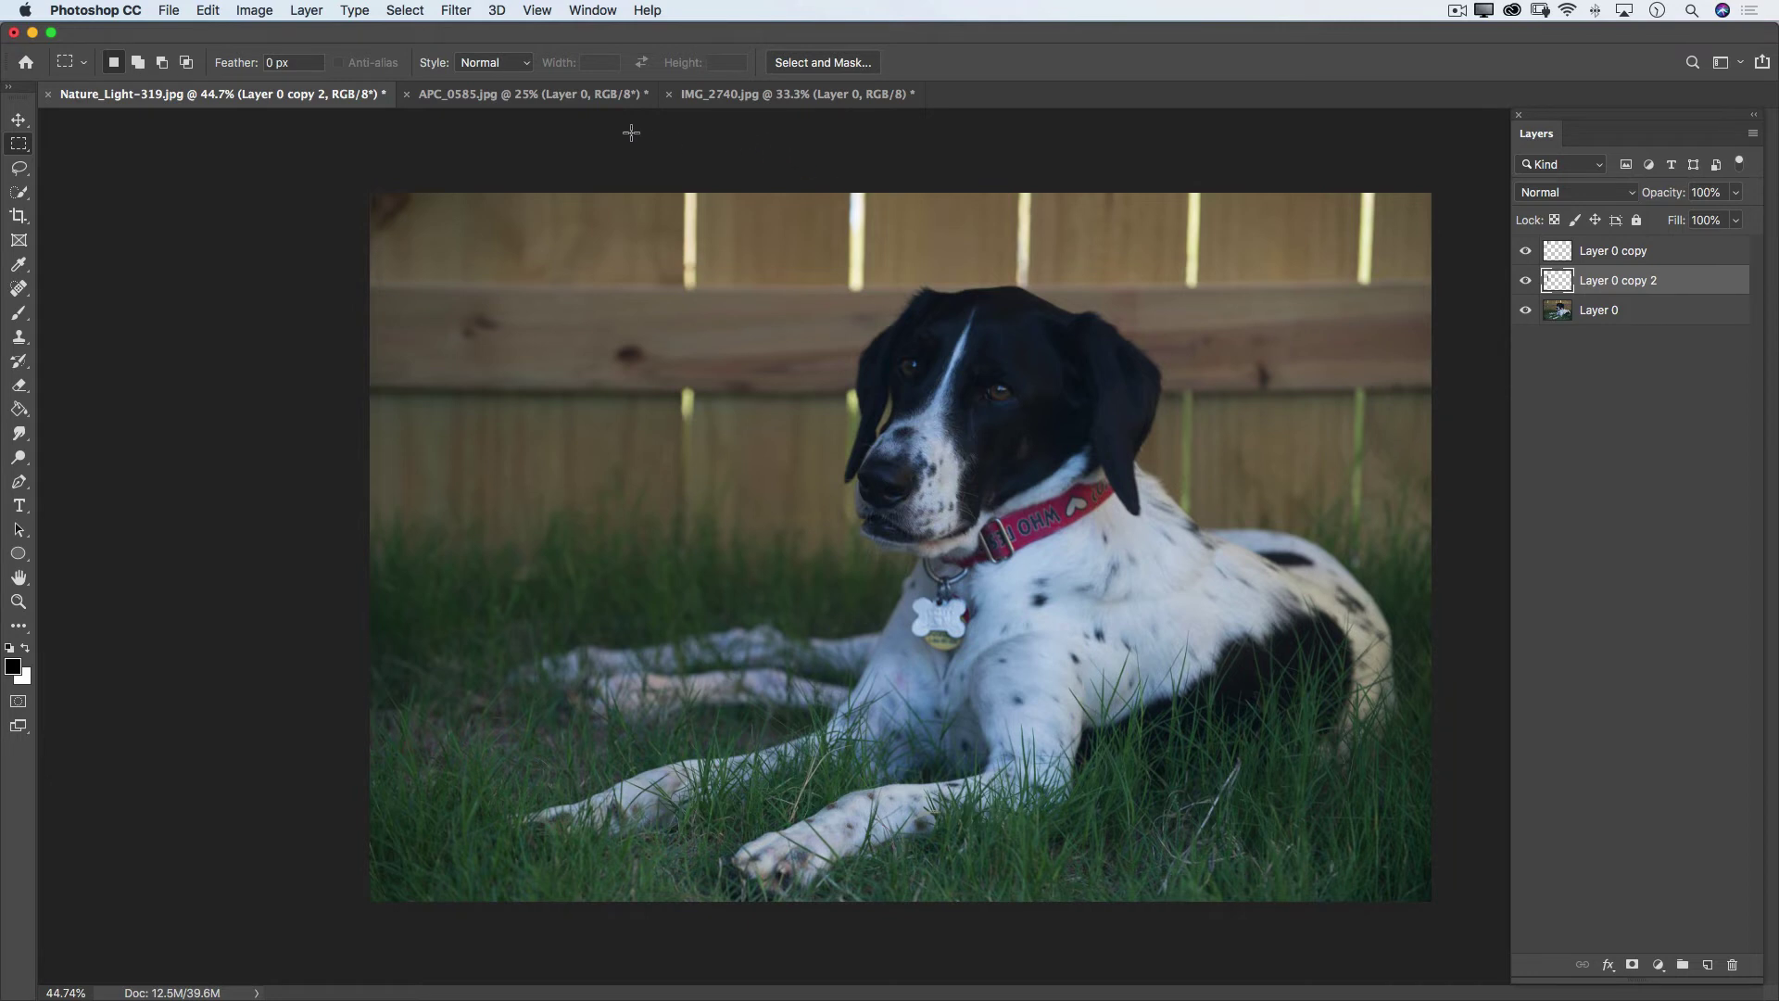
In APC_0585.jpg, lasso the striped red ornament just above centre
click(561, 100)
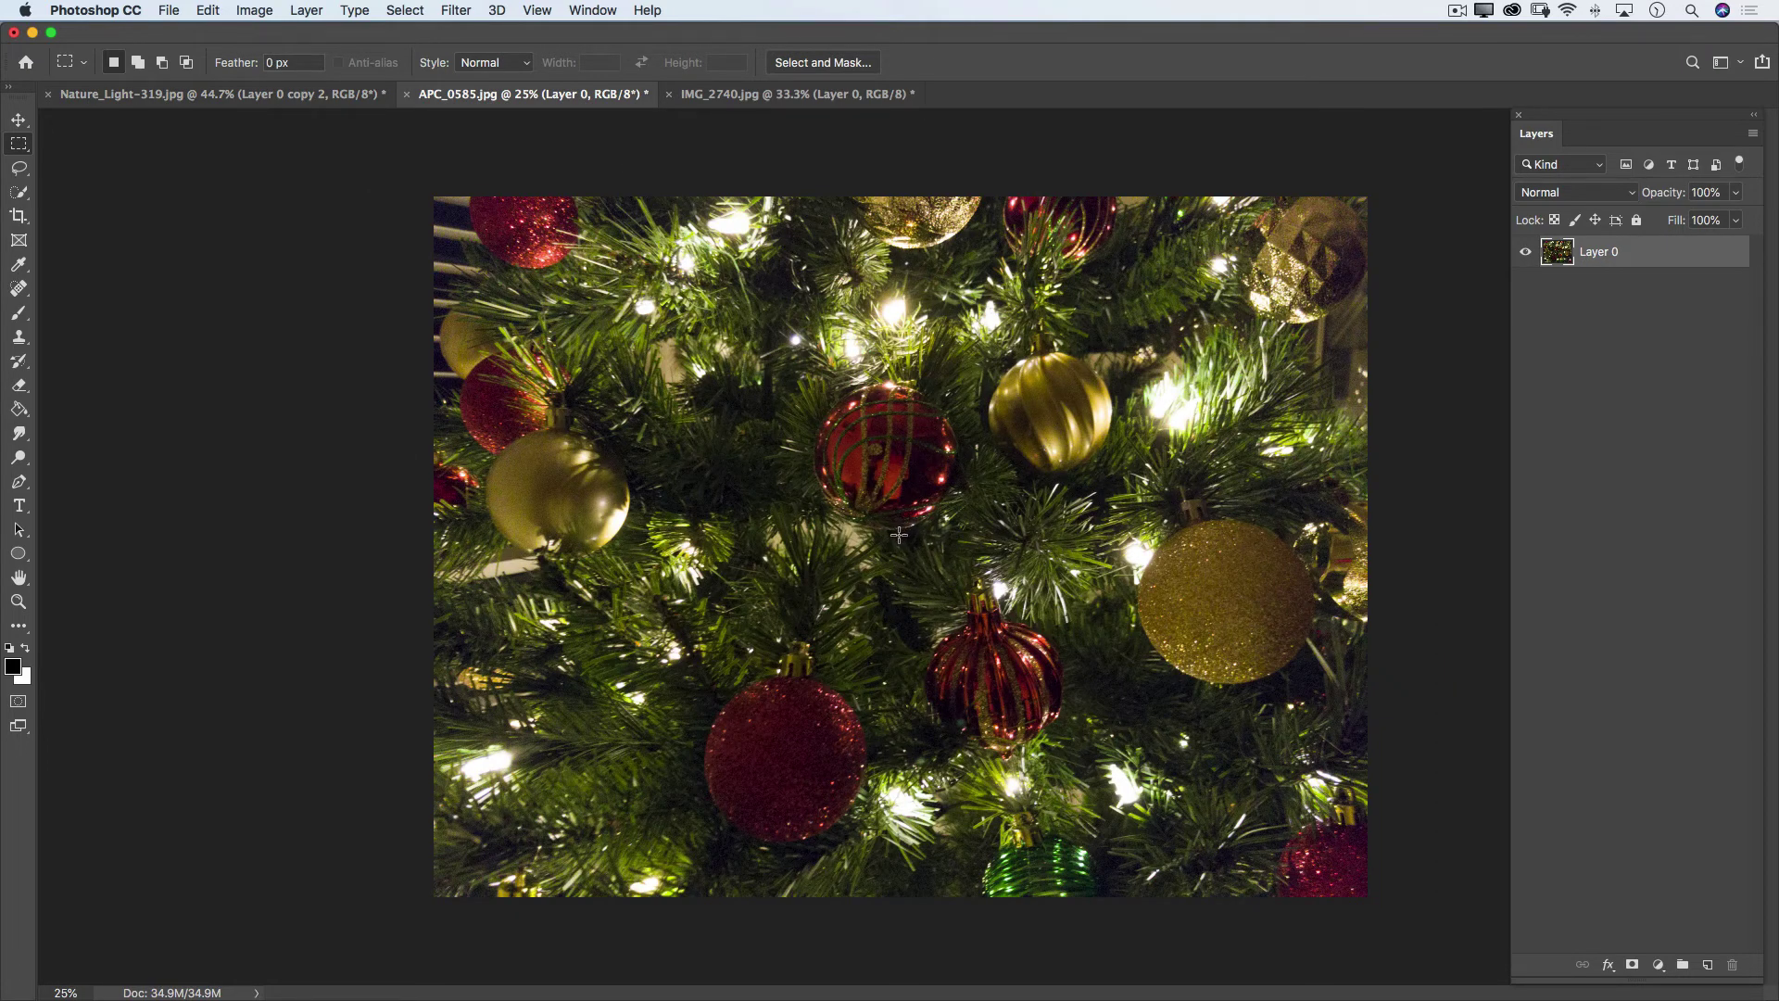
drag(19, 168, 105, 174)
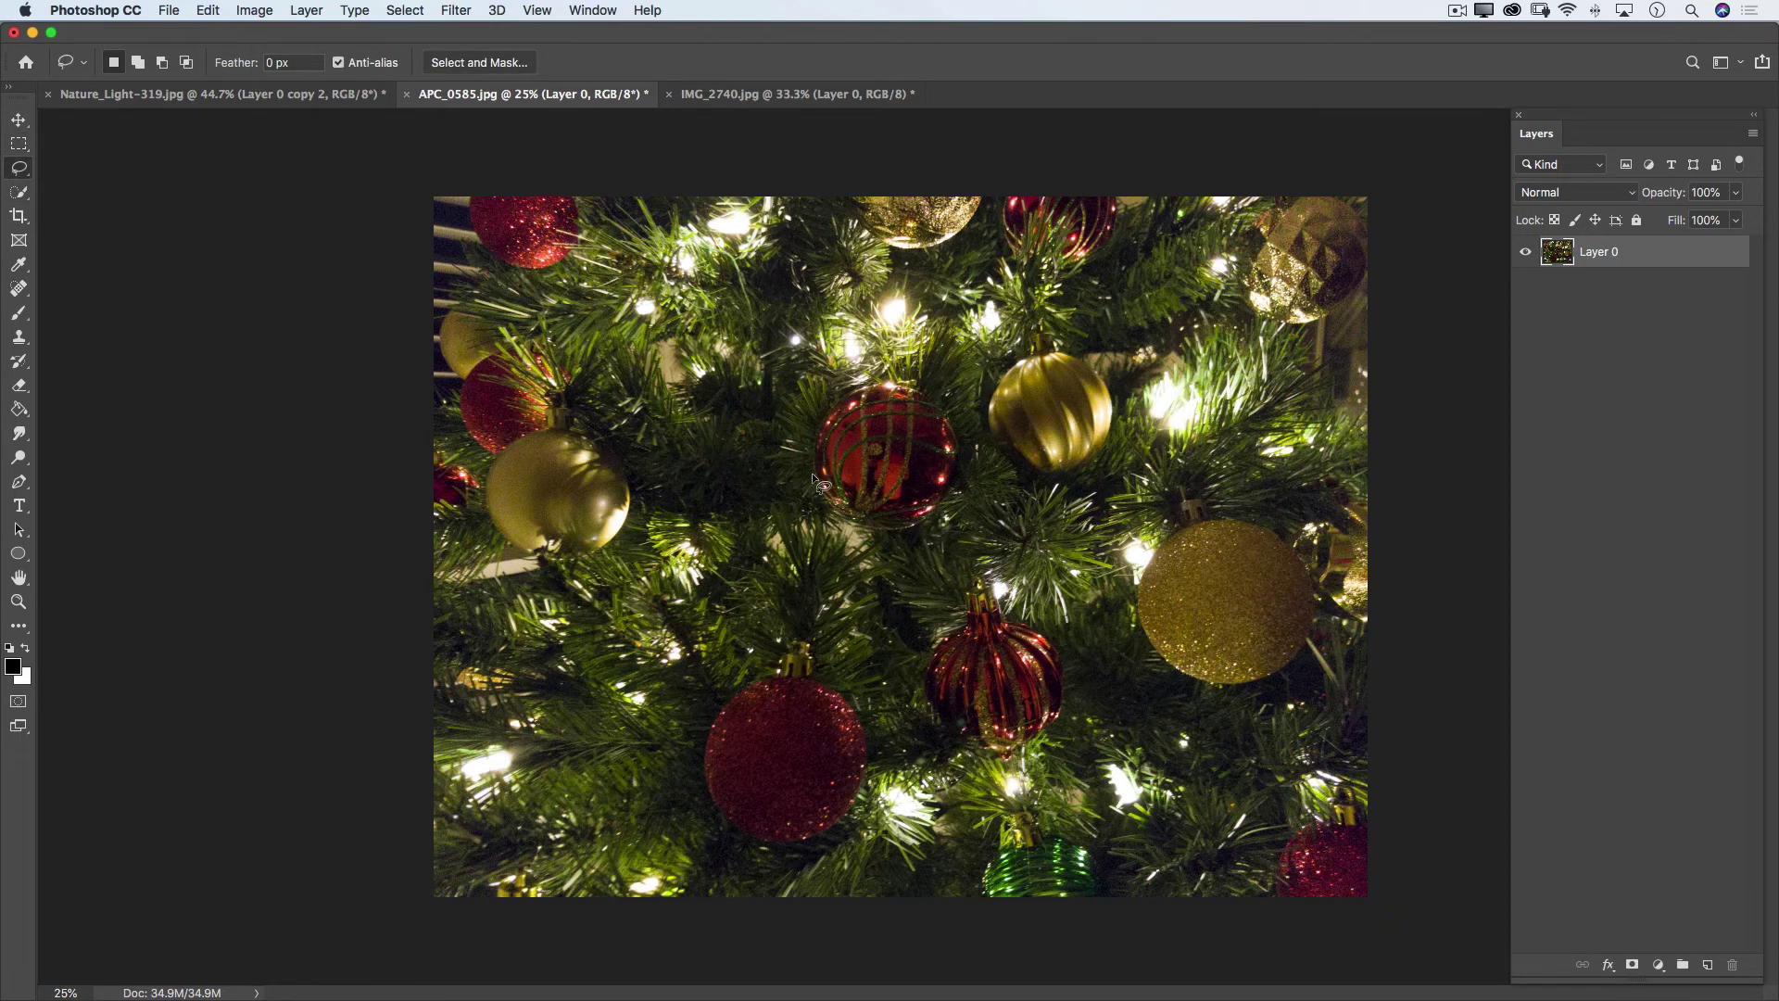
mouse_move(811, 476)
mouse_down()
mouse_move(876, 376)
mouse_move(922, 385)
mouse_move(951, 413)
mouse_move(954, 514)
mouse_move(923, 538)
mouse_up()
drag(823, 516, 814, 477)
Launch Content-Aware Fill for the ornament and set the sampling brush size to 493
click(208, 10)
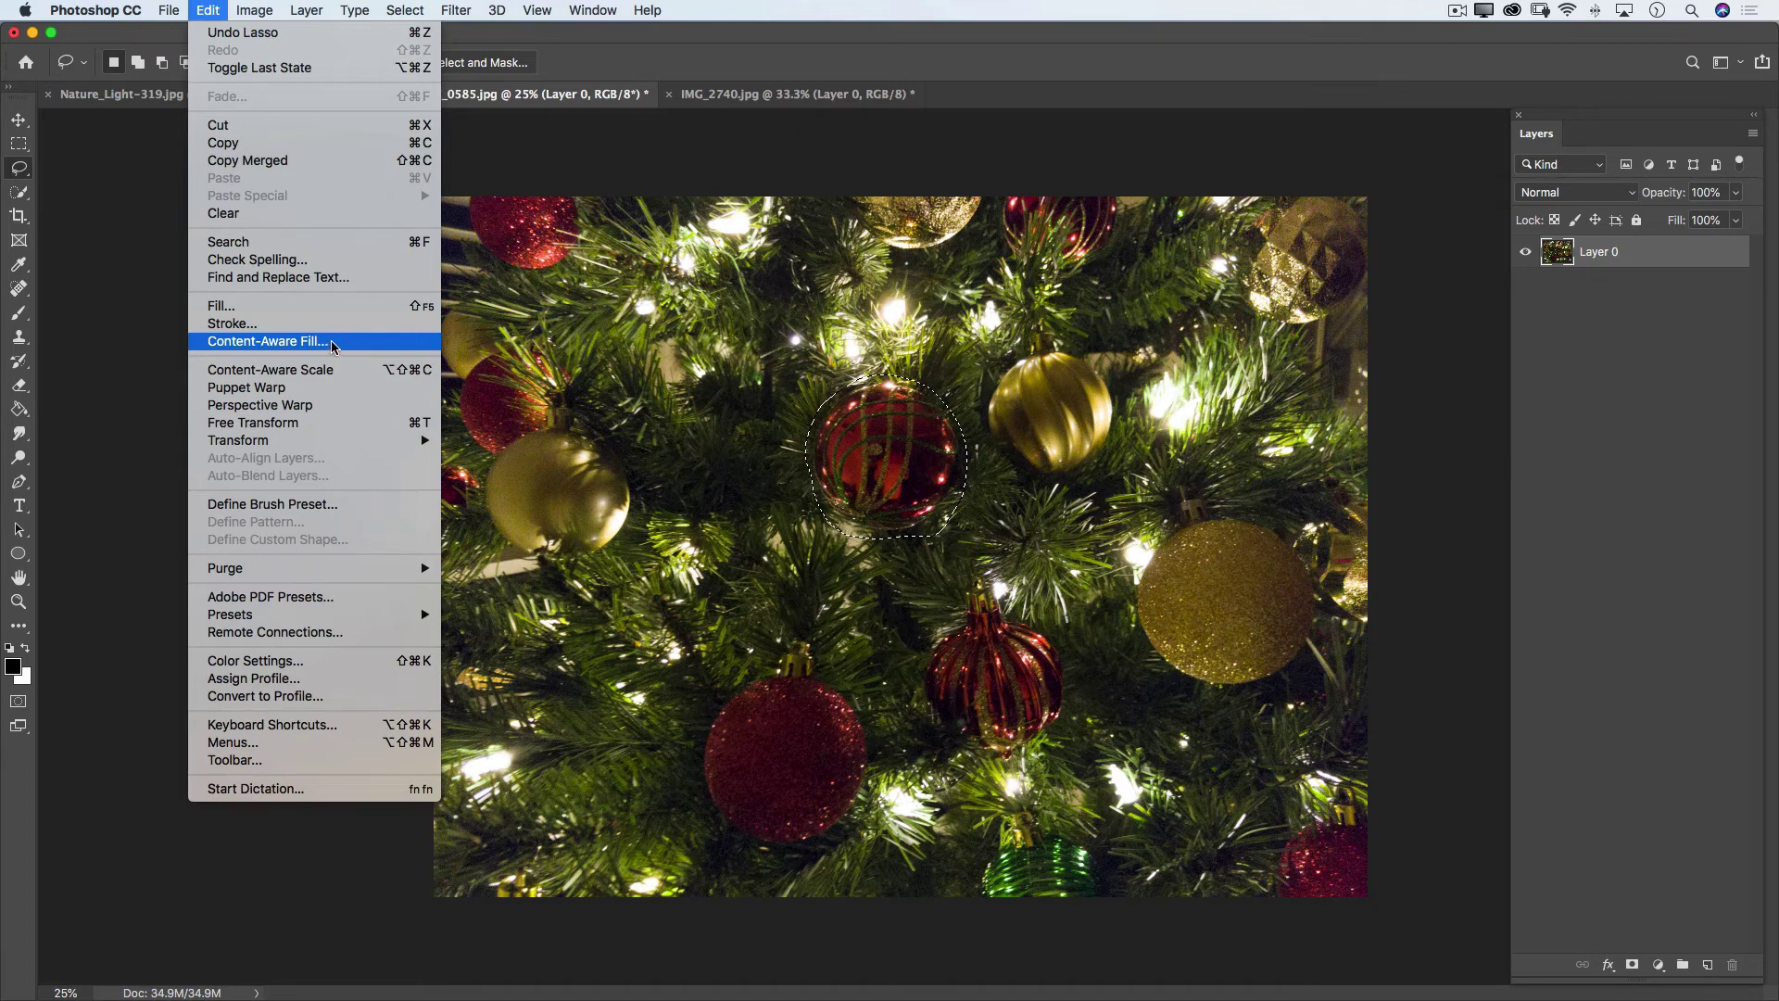
click(267, 341)
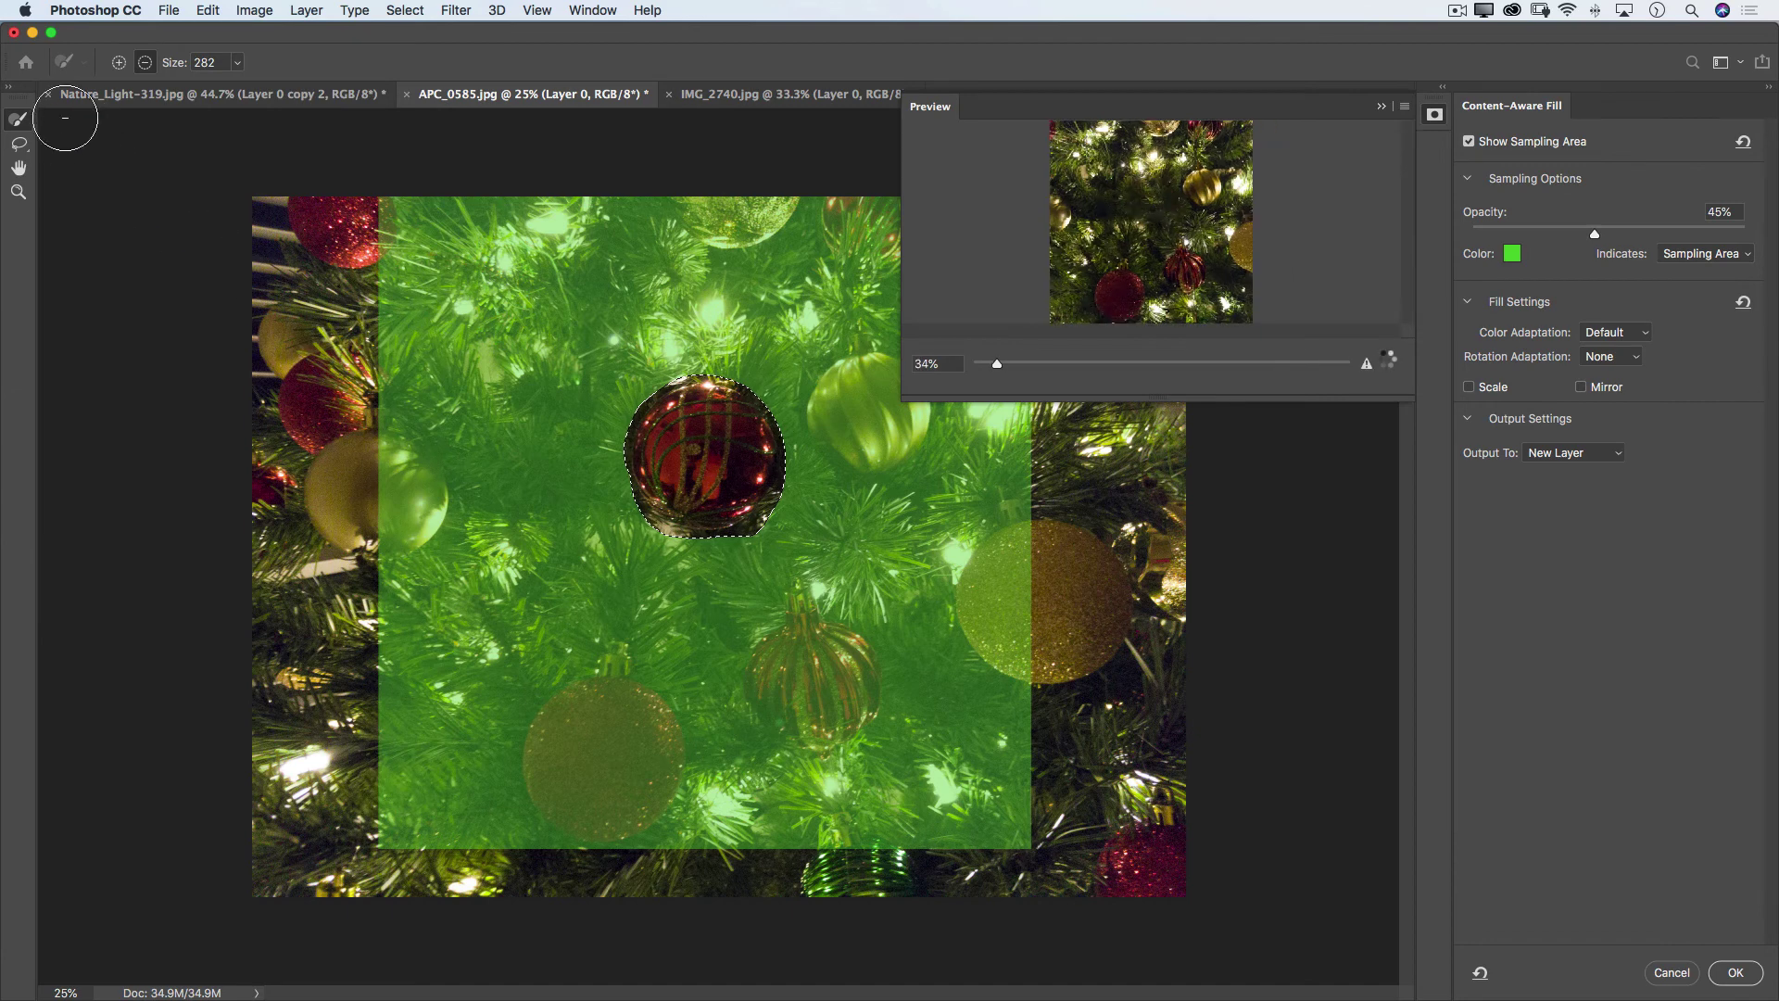
click(237, 63)
drag(243, 85, 253, 86)
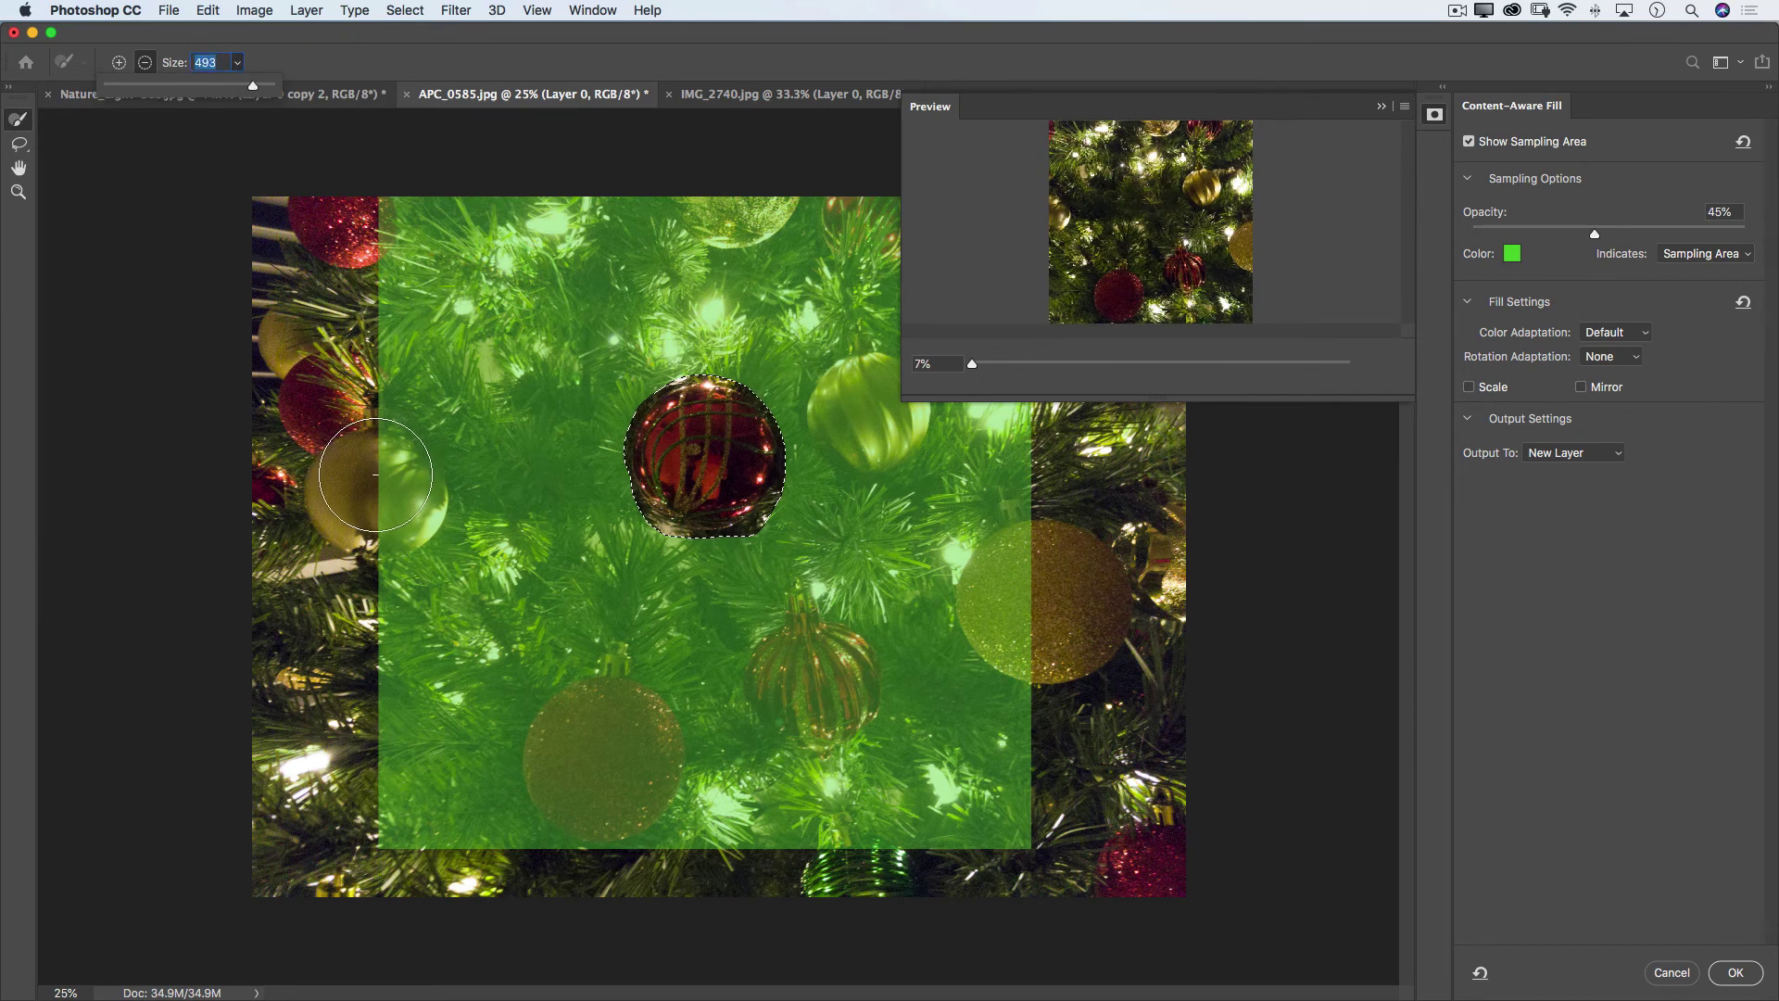
Paint out the nearby gold and red ornaments from the sampling area
drag(378, 477, 375, 528)
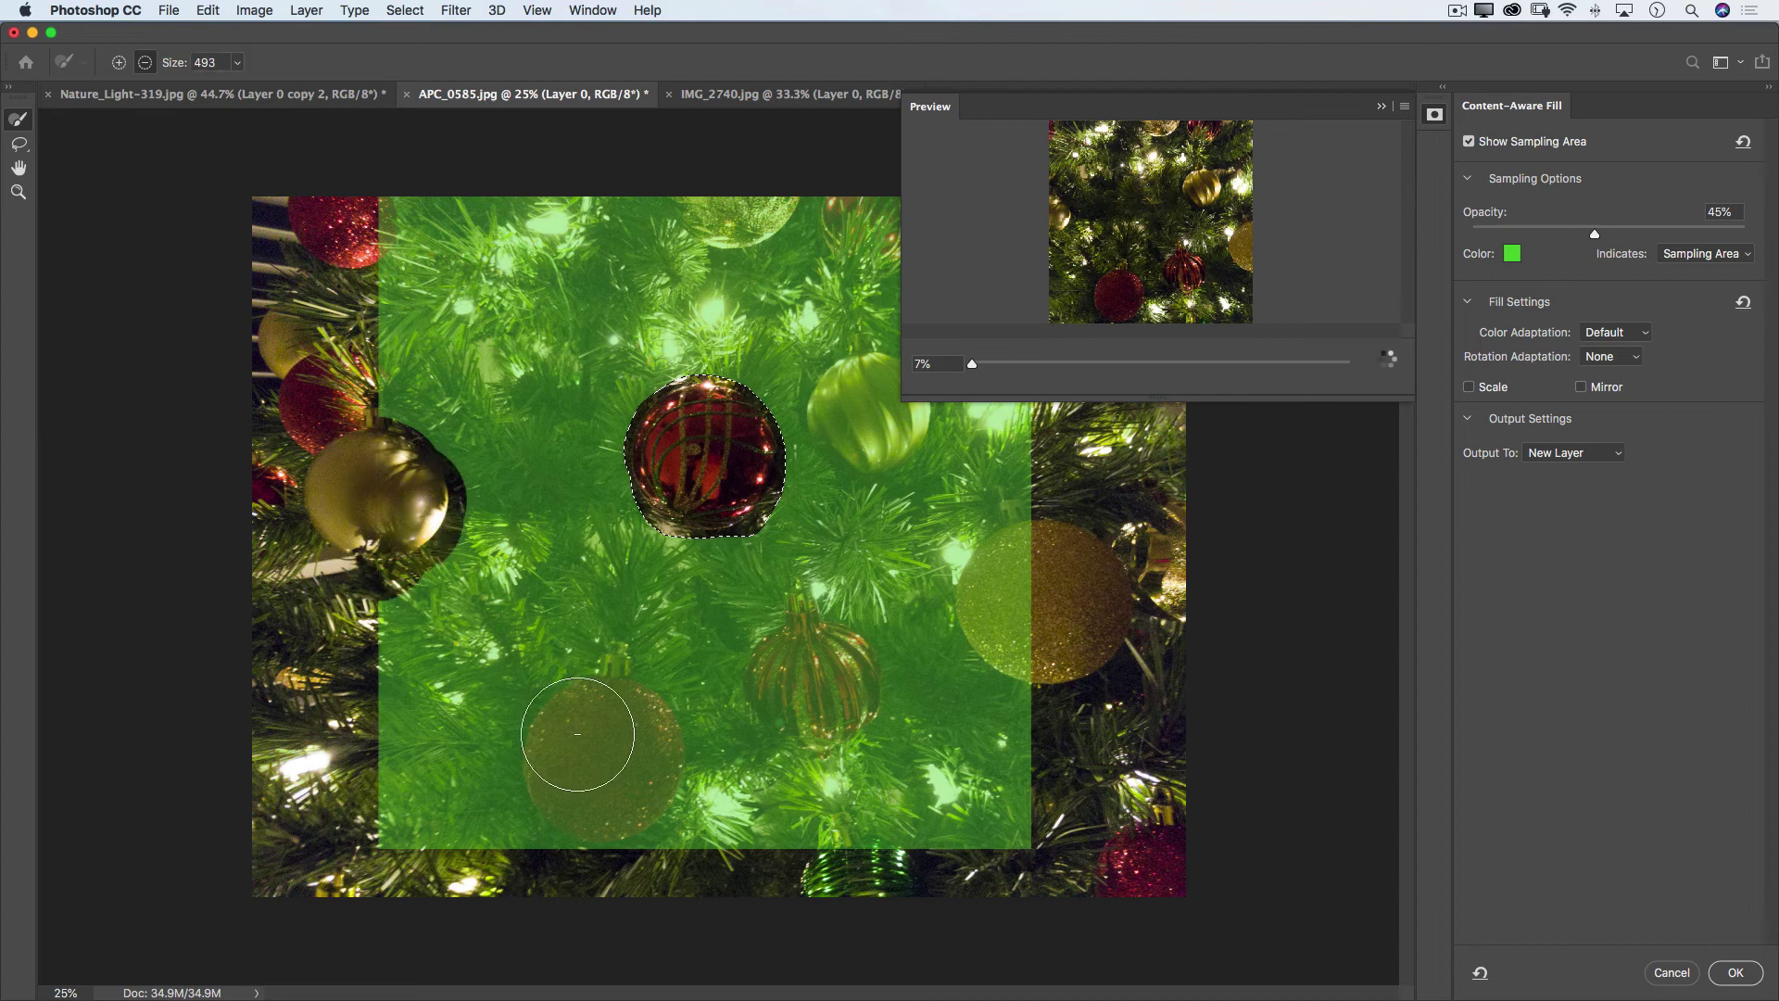
mouse_move(595, 741)
mouse_down()
mouse_move(559, 761)
mouse_move(596, 794)
mouse_up()
mouse_move(778, 621)
mouse_down()
mouse_move(797, 711)
mouse_move(866, 410)
mouse_up()
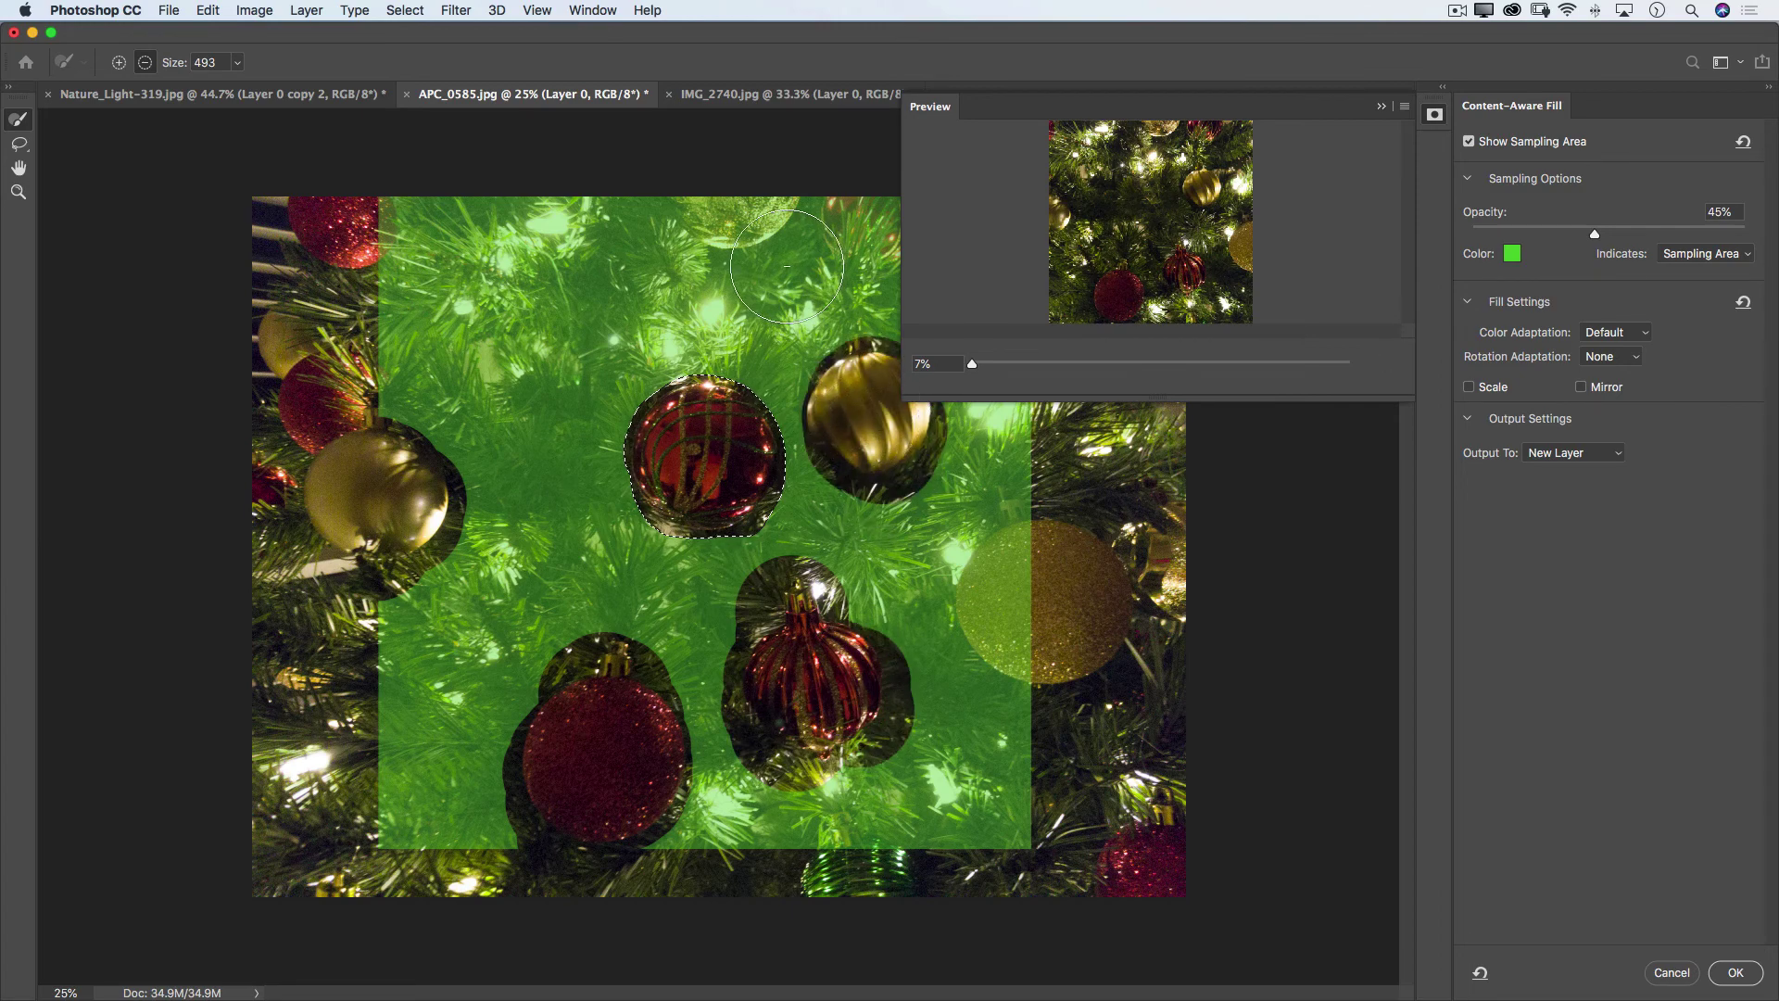
drag(762, 274, 754, 198)
drag(1004, 558, 1024, 648)
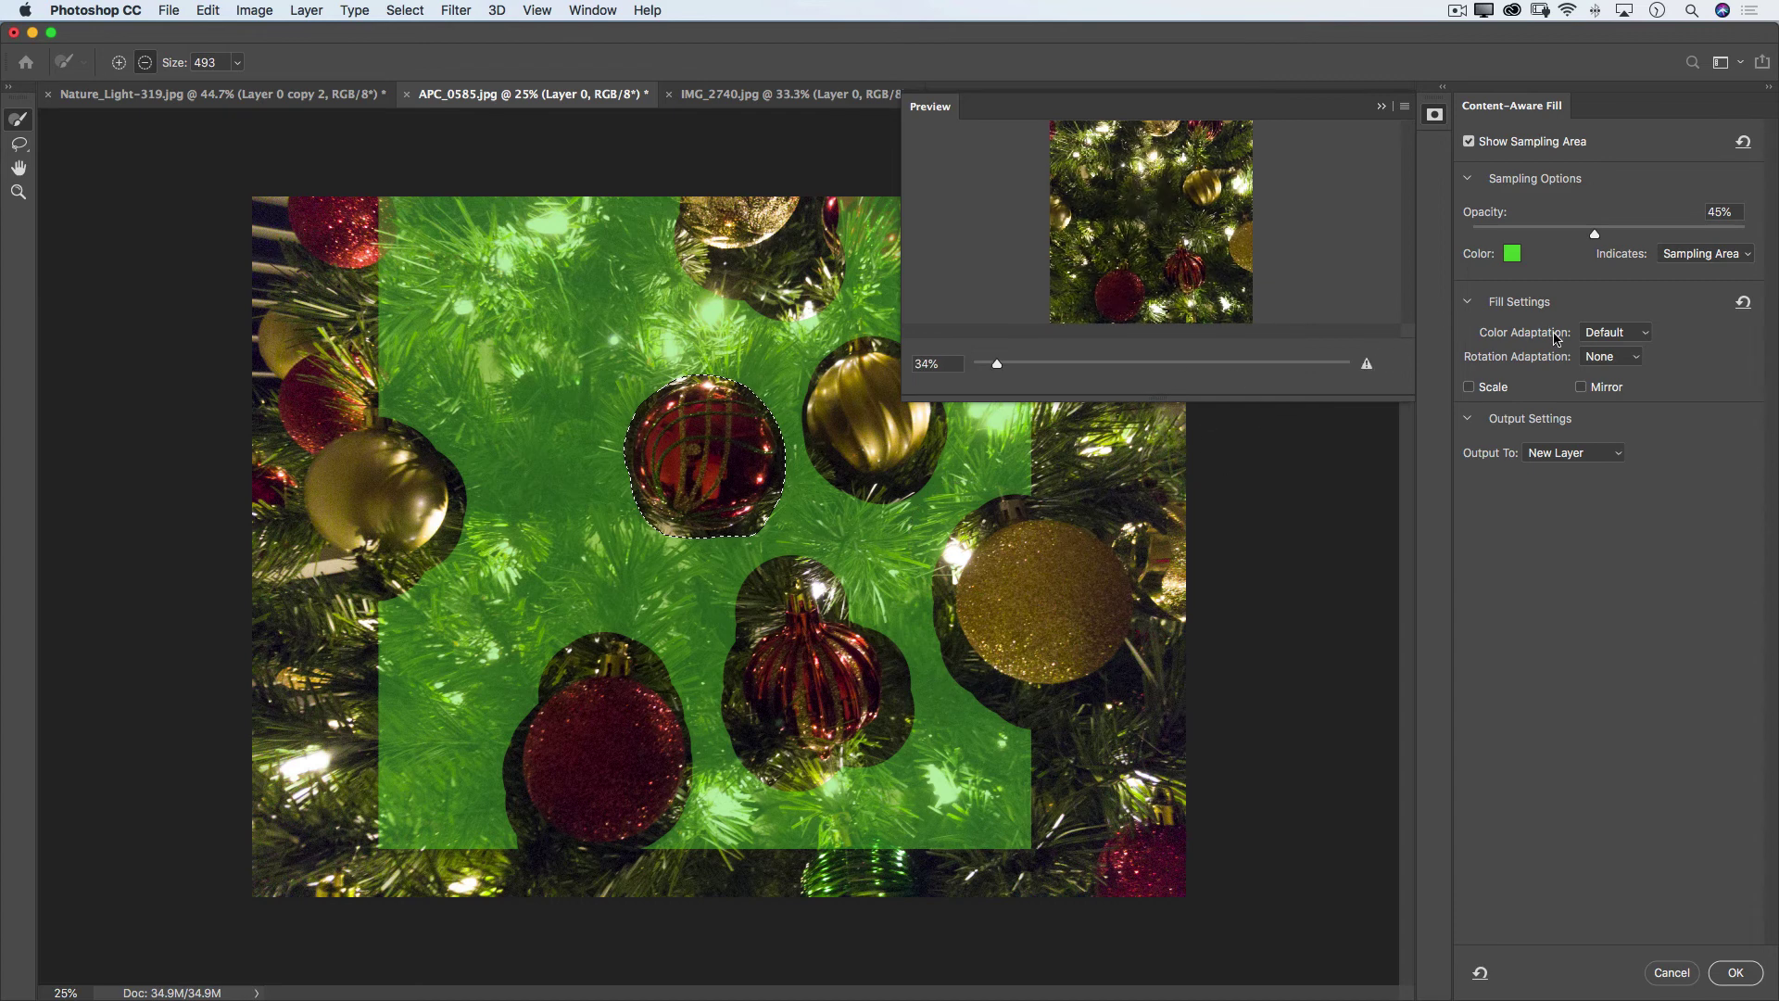
Compare Color Adaptation None and Default, then apply the fill with Default to remove the ornament
click(1646, 338)
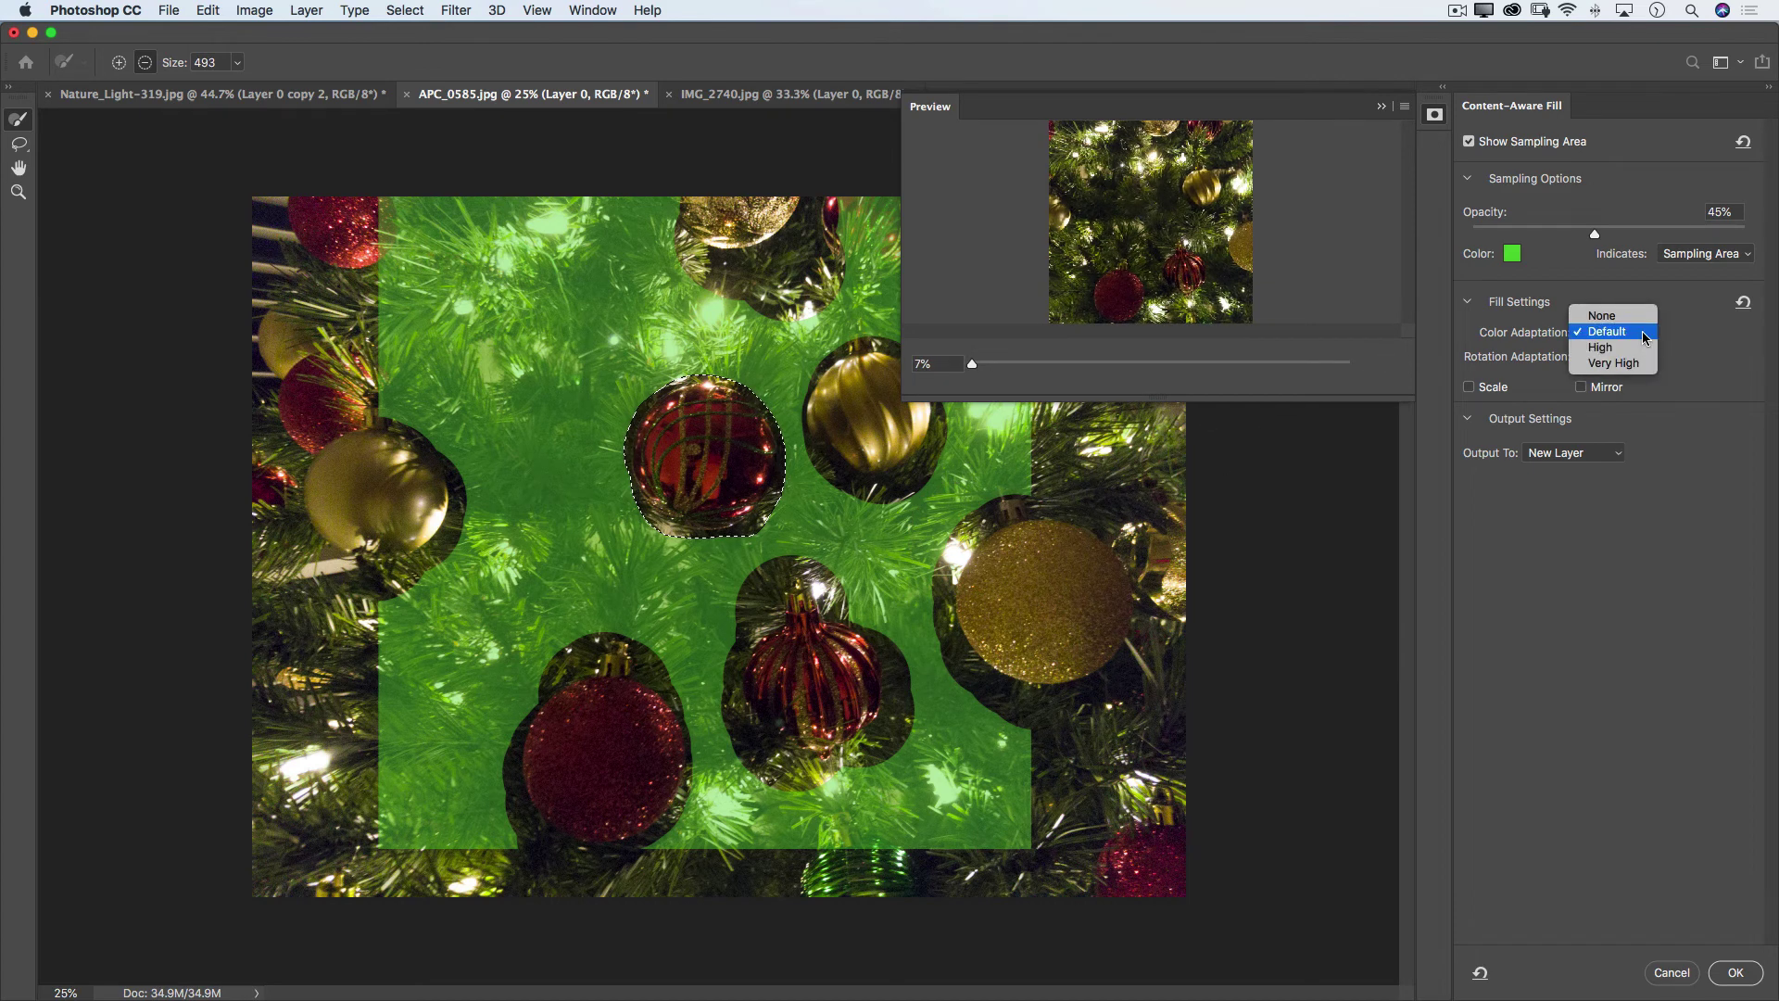
click(1612, 316)
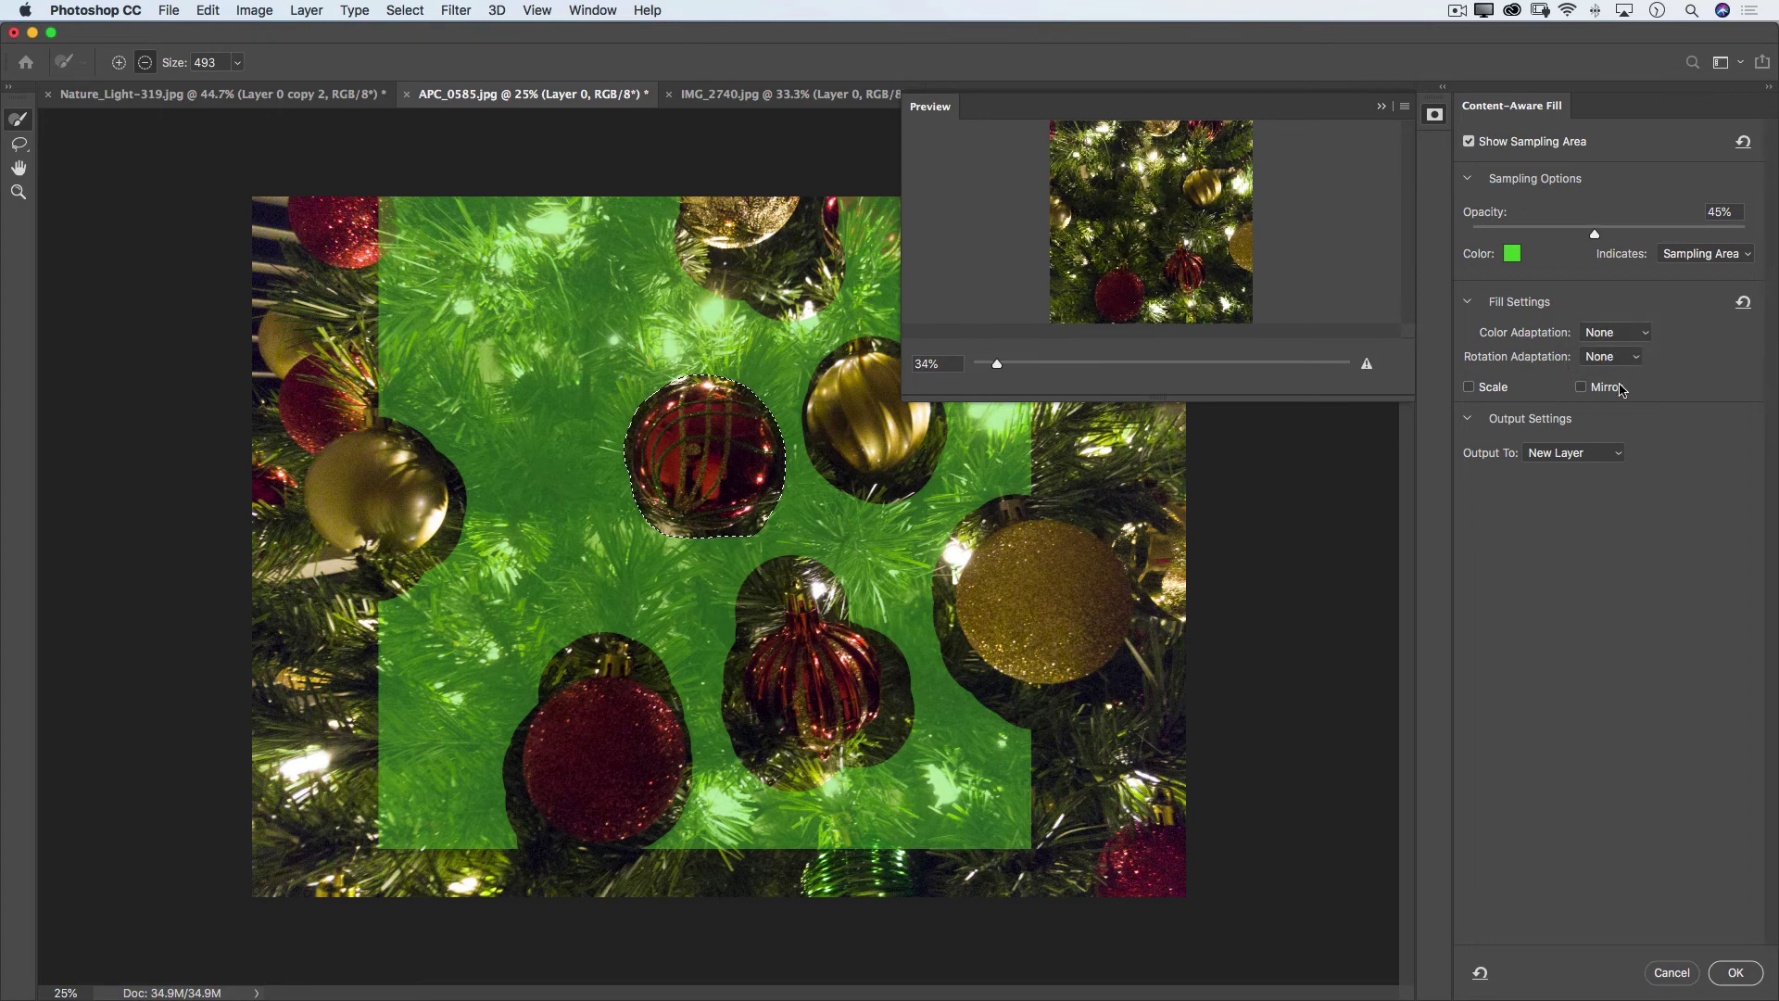
click(1642, 341)
click(1612, 349)
mouse_move(906, 396)
mouse_down()
mouse_move(715, 588)
mouse_move(891, 403)
mouse_up()
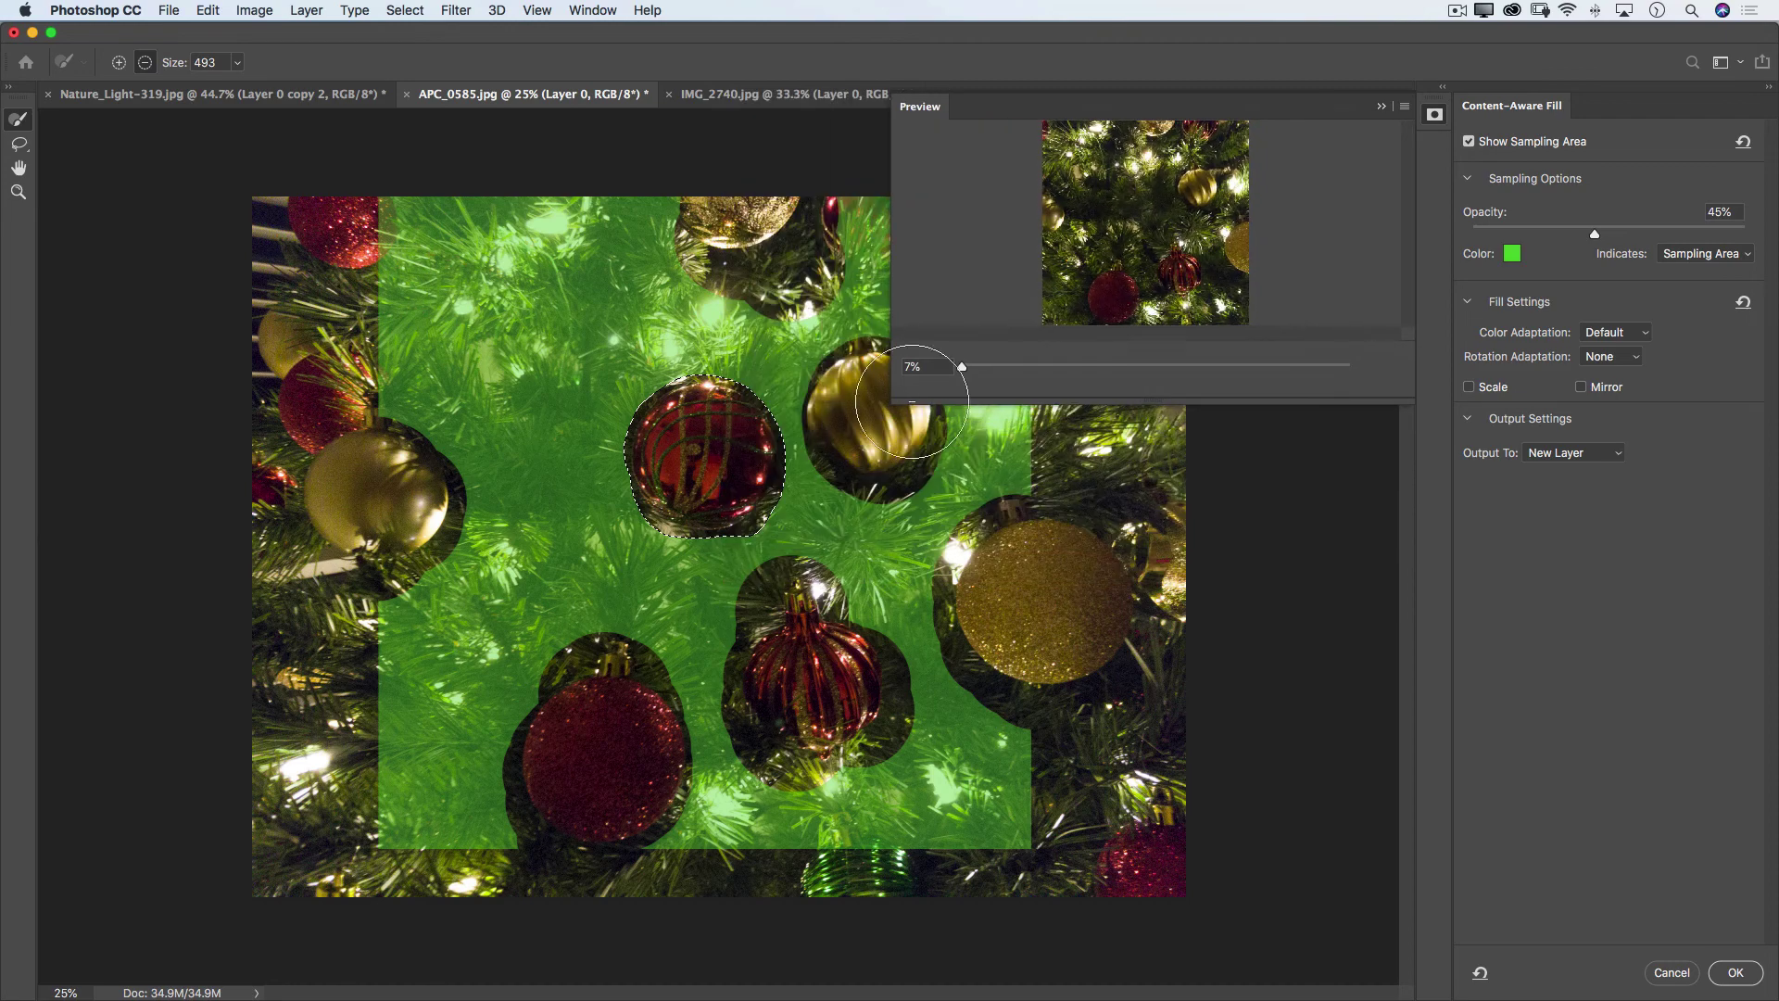
click(1724, 963)
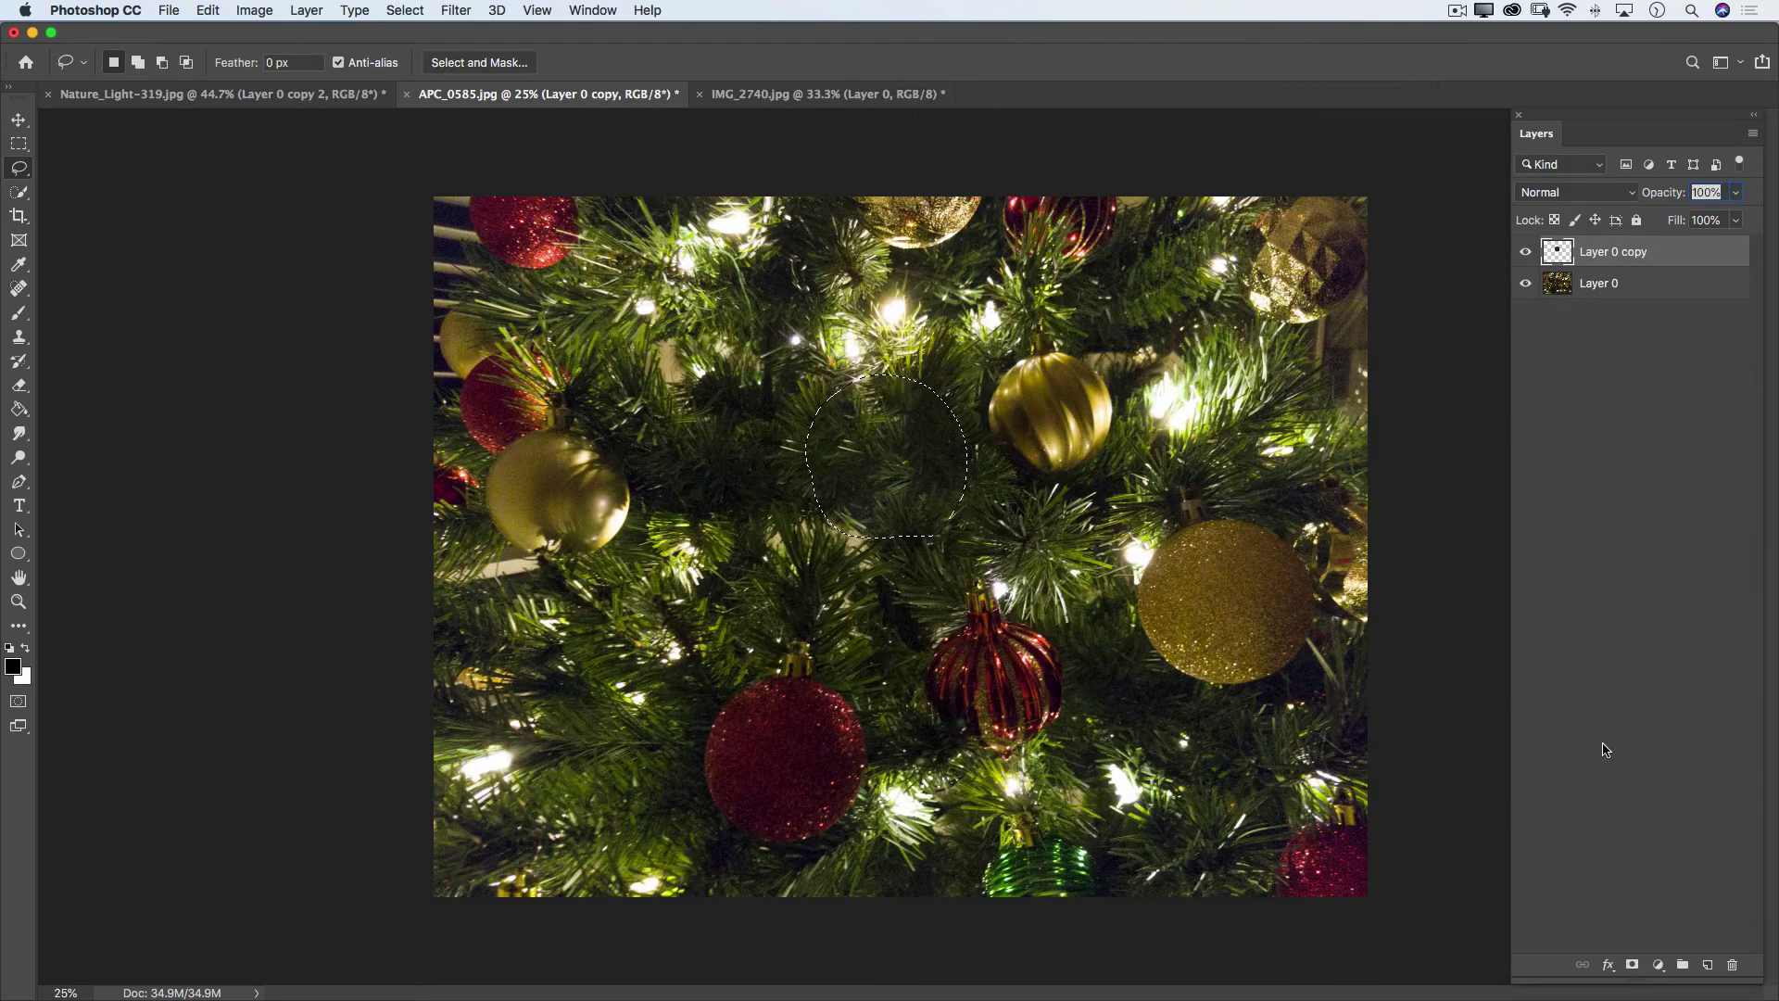
Deselect, then toggle Layer 0 copy off and on to compare before and after
click(405, 10)
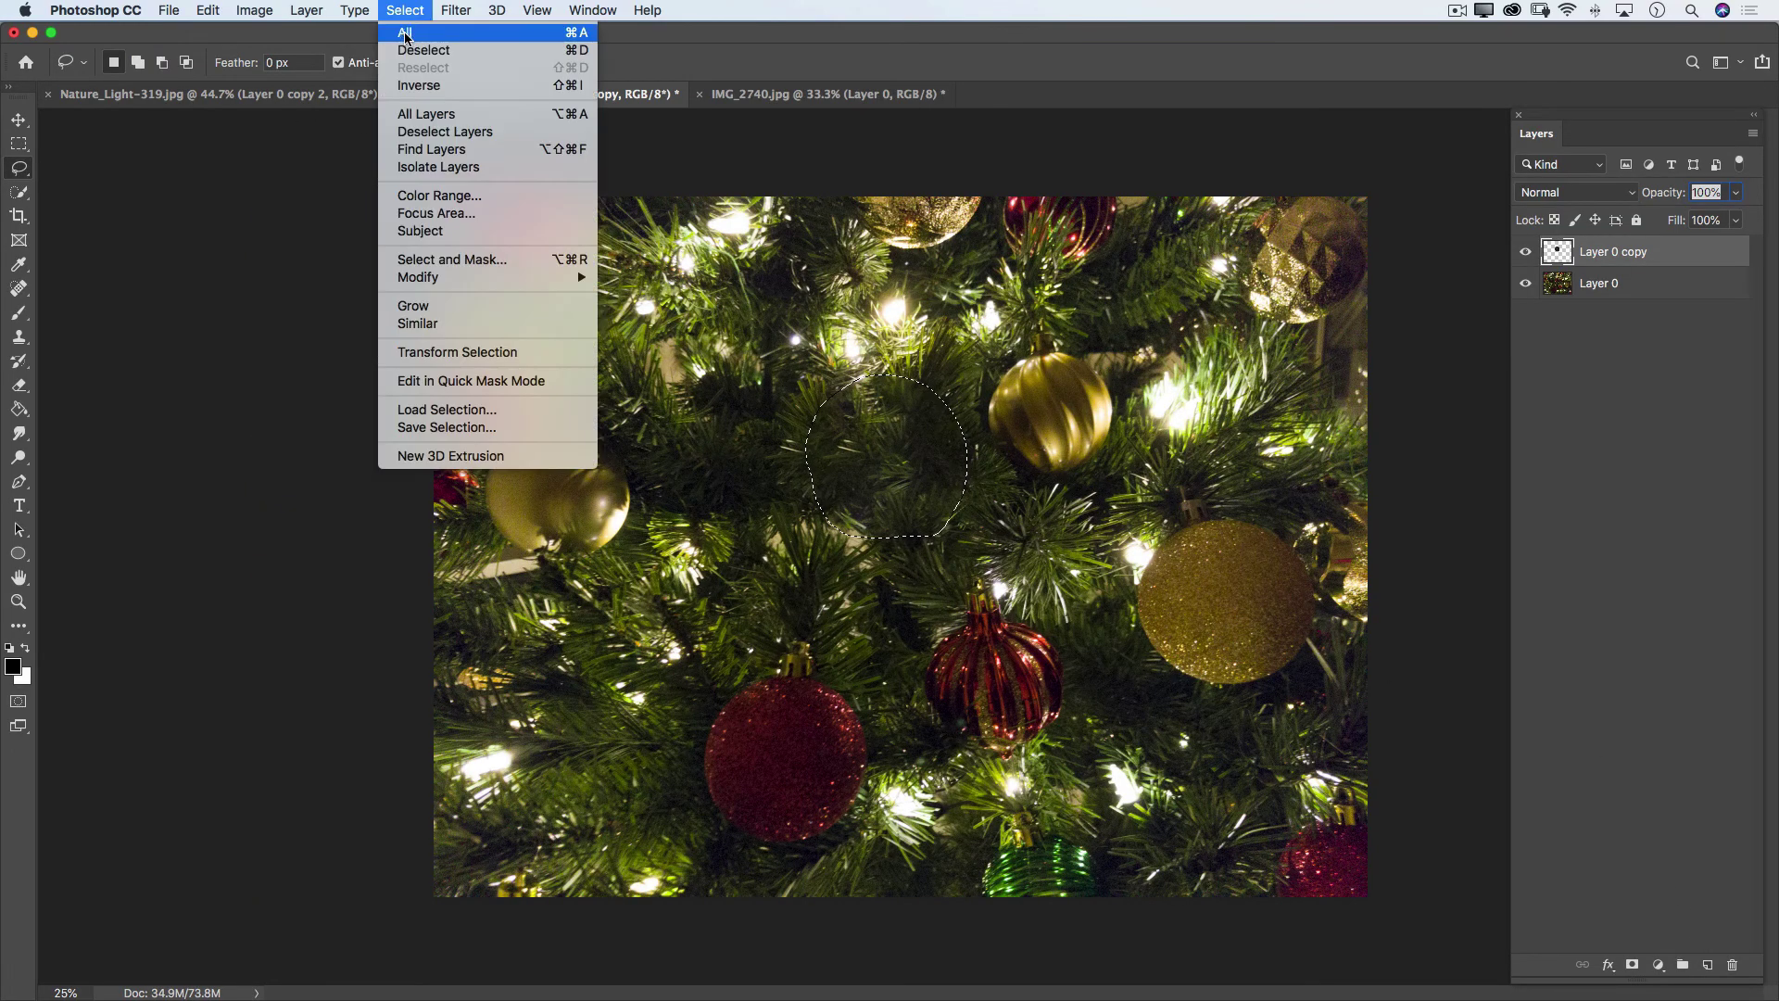
click(454, 56)
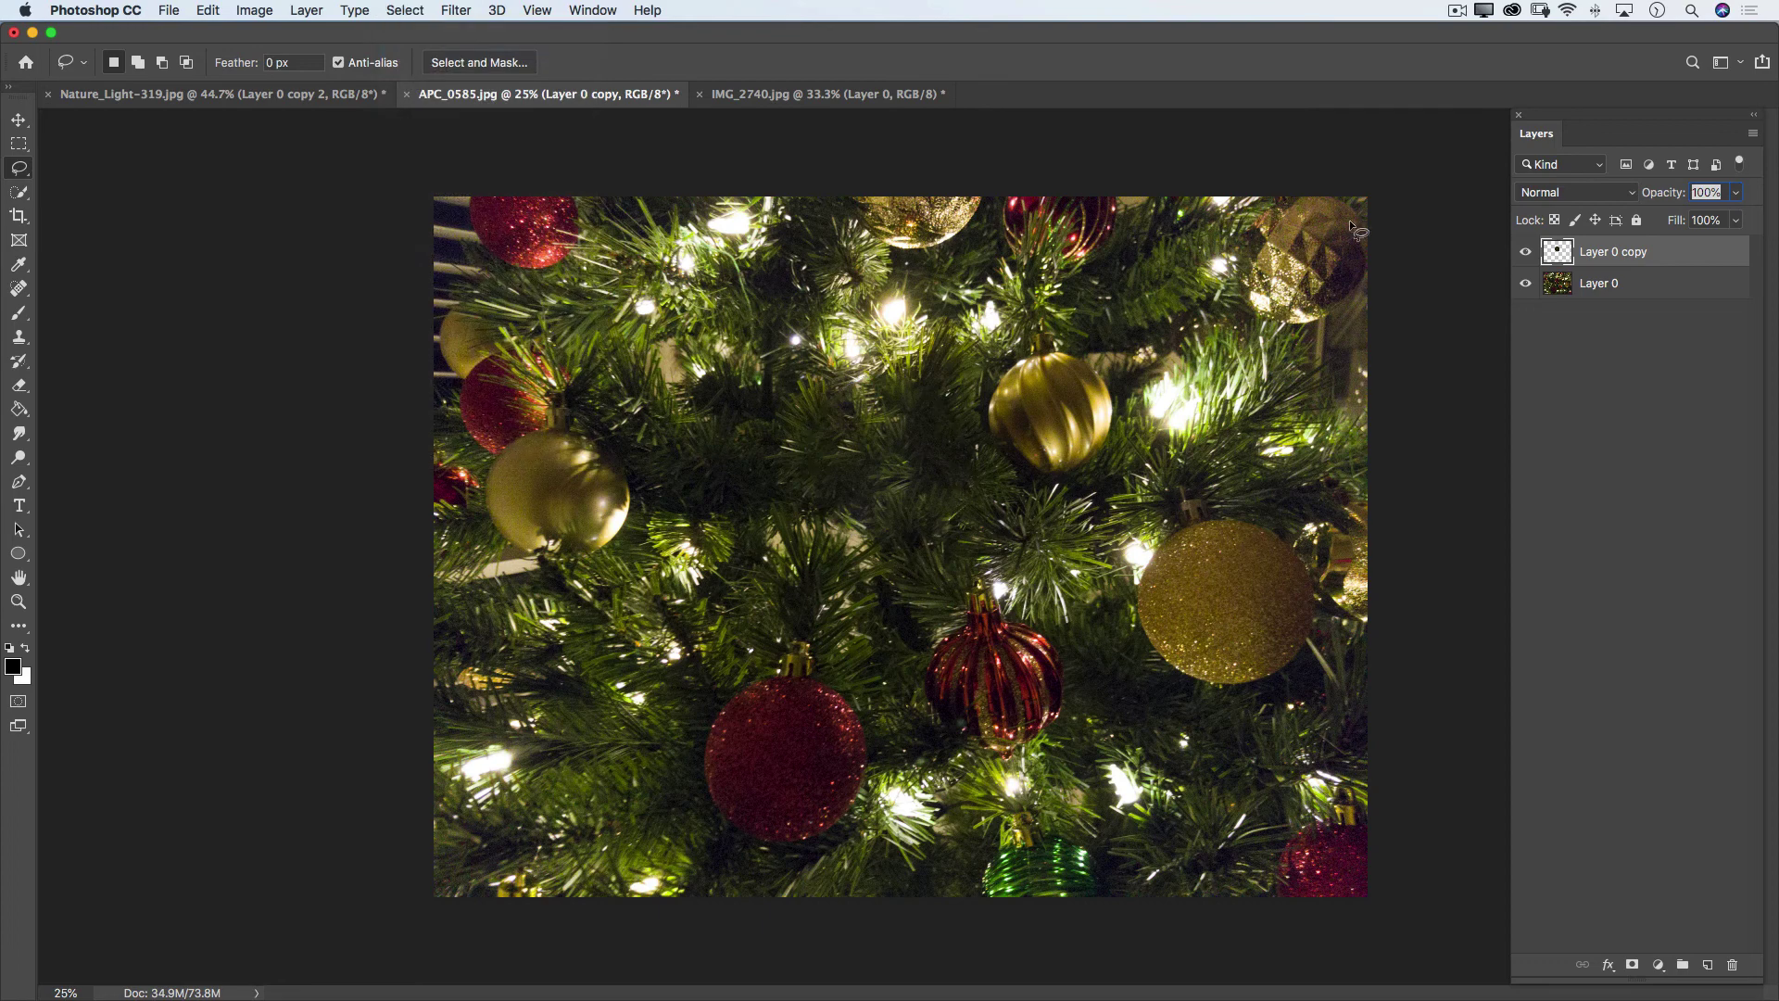
click(1526, 252)
click(1526, 252)
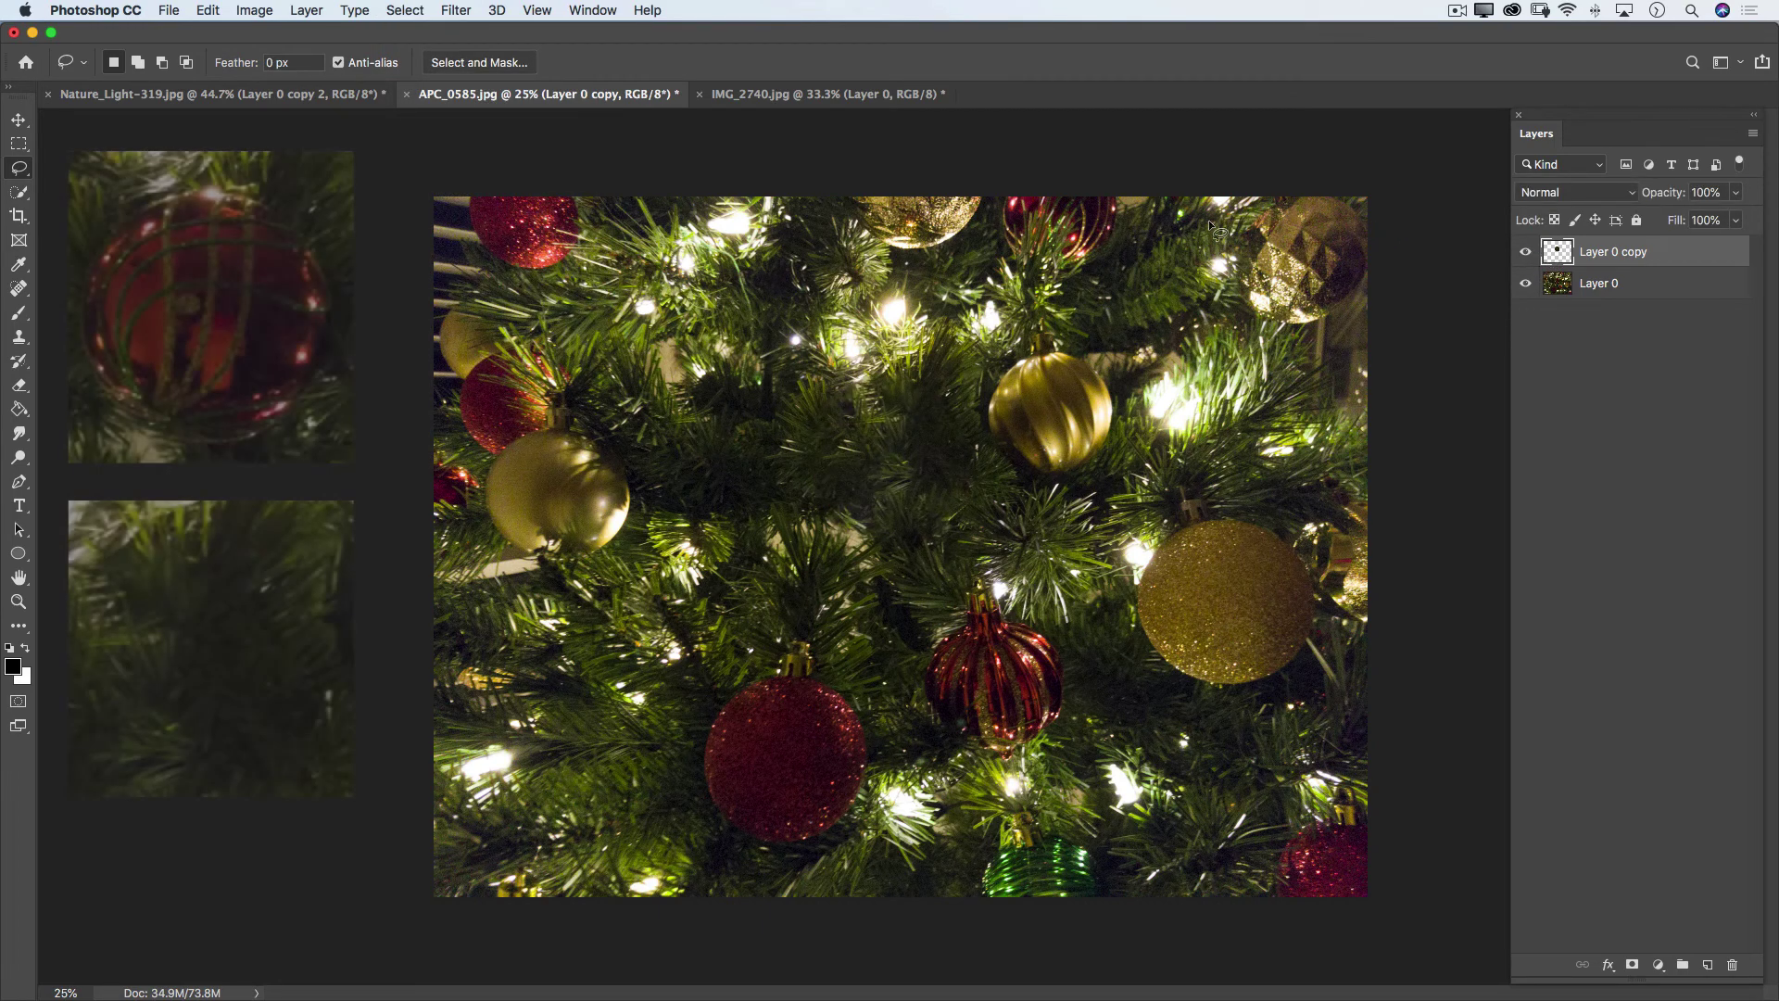
Switch to IMG_2740.jpg and lasso the dark stump and its reflection in the water
click(859, 94)
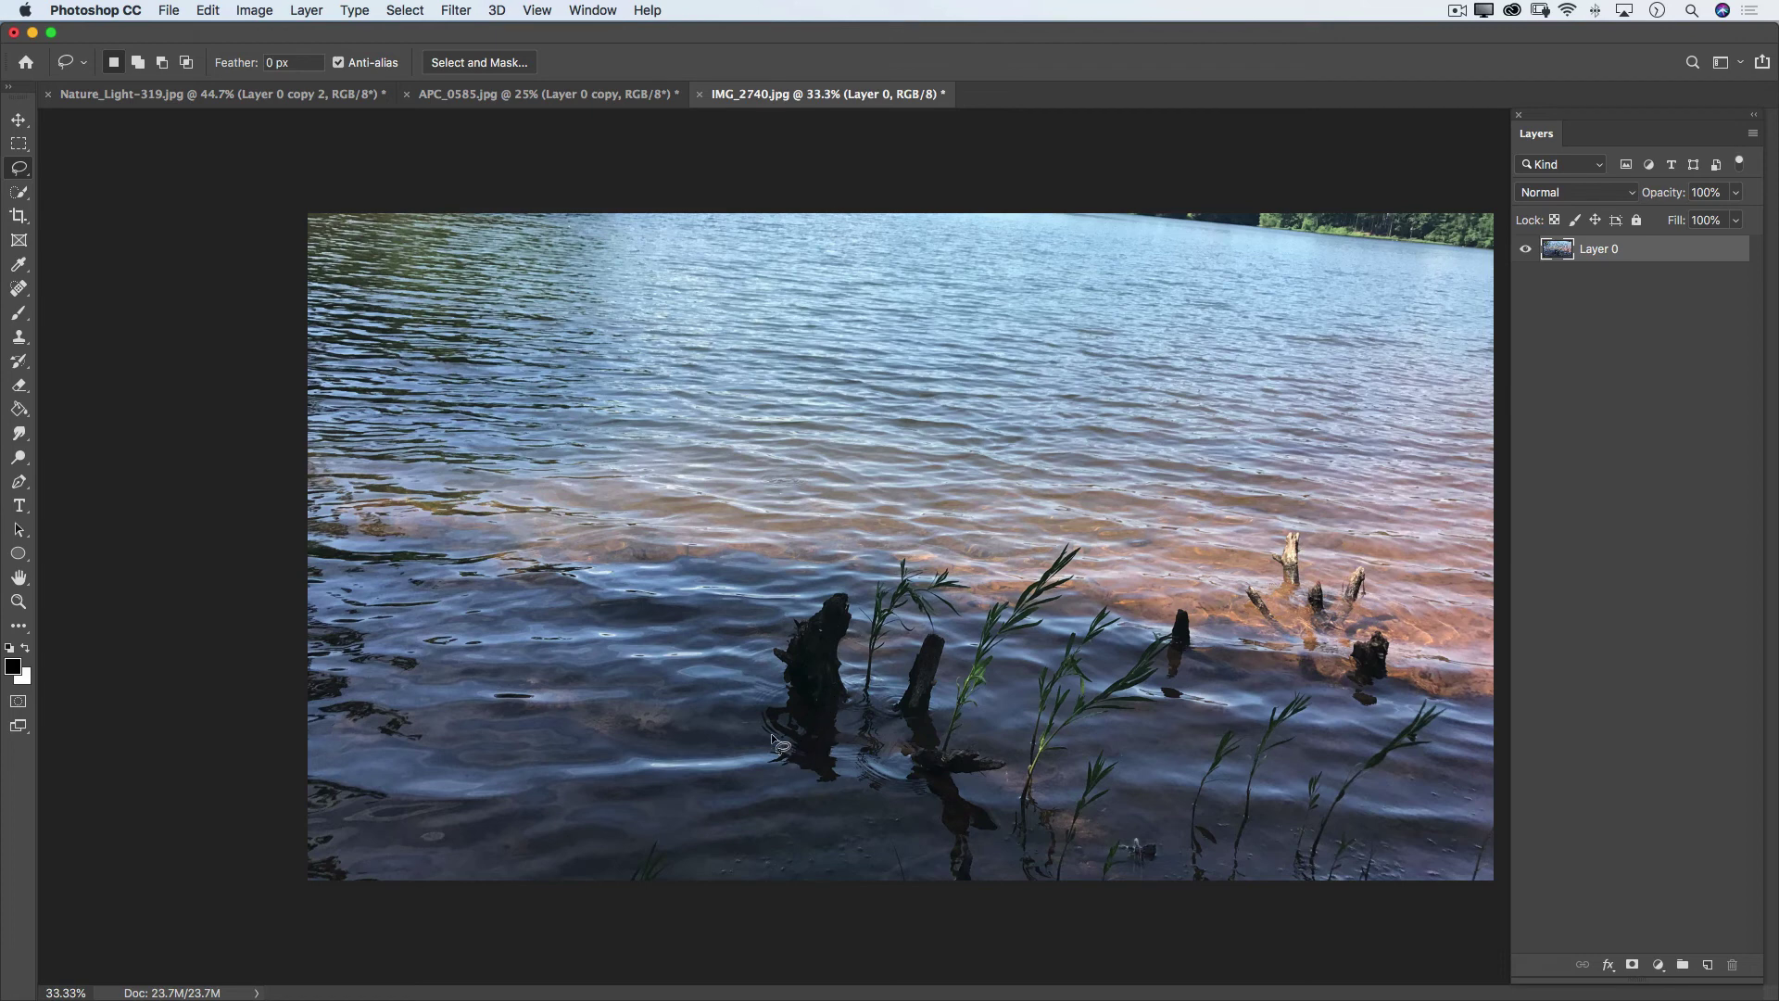
drag(761, 706, 820, 587)
mouse_move(850, 652)
mouse_down()
mouse_move(844, 784)
mouse_move(812, 787)
mouse_move(776, 752)
mouse_up()
Open Content-Aware Fill and remove the reeds and upper lake from the sampling area
click(208, 10)
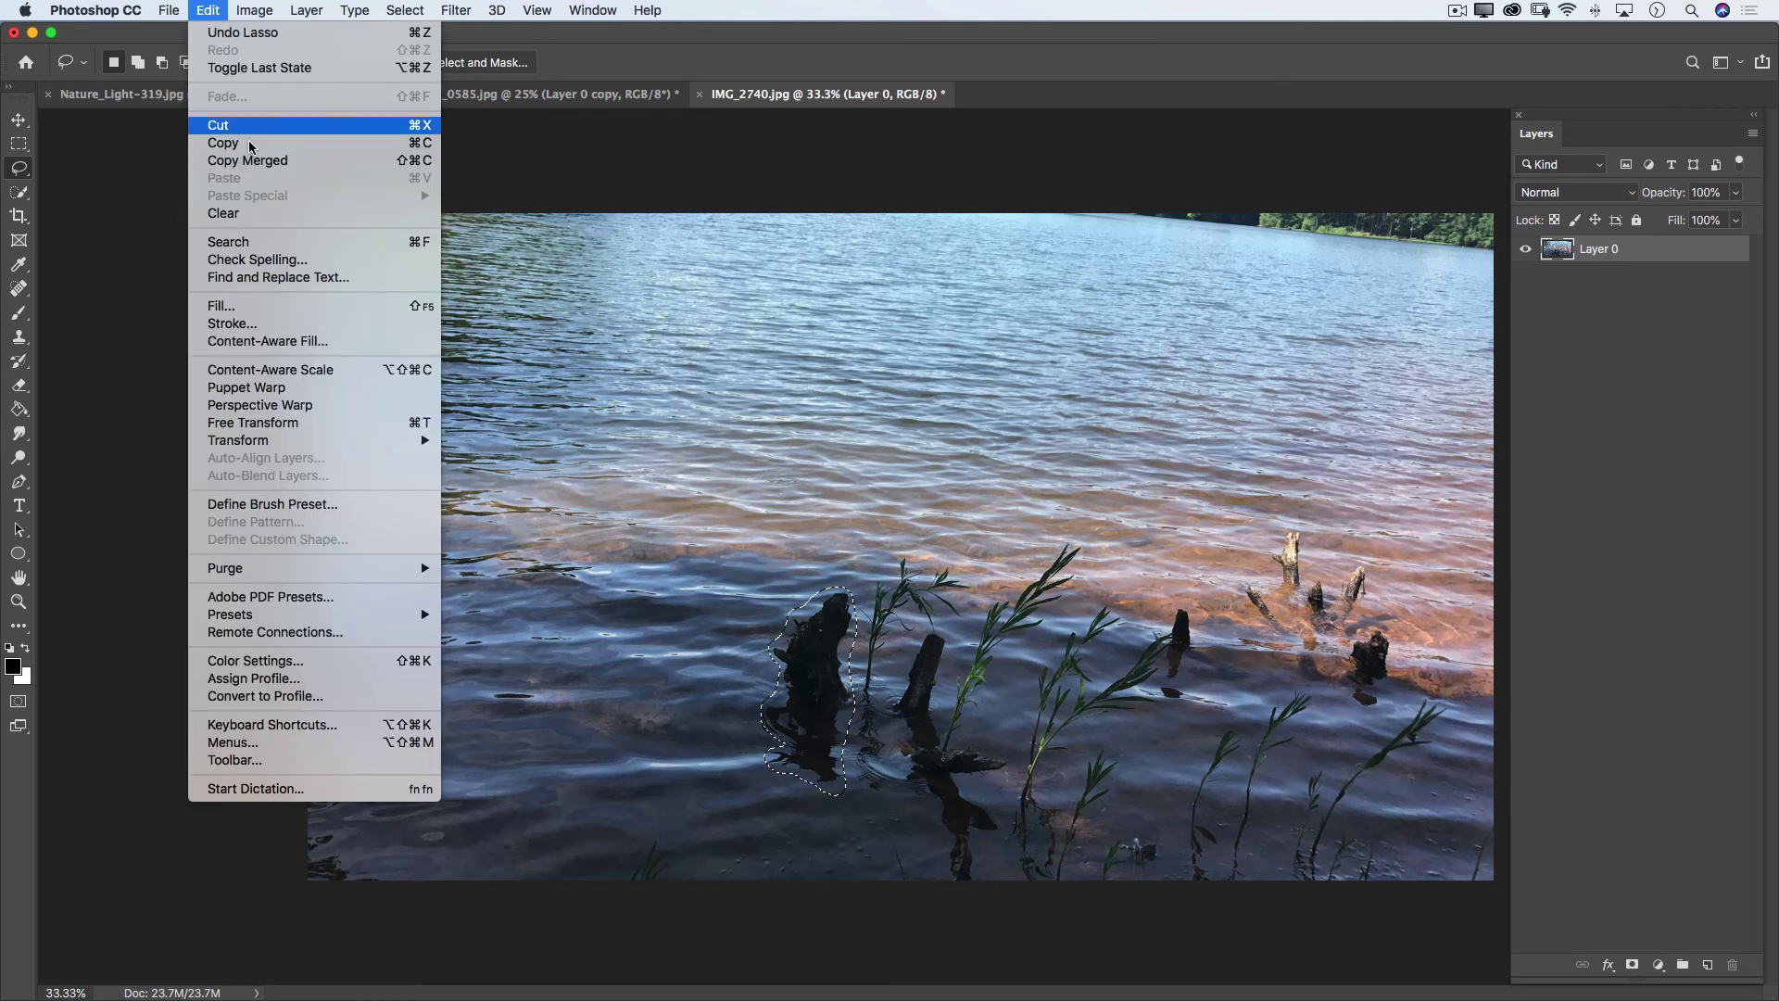
click(322, 350)
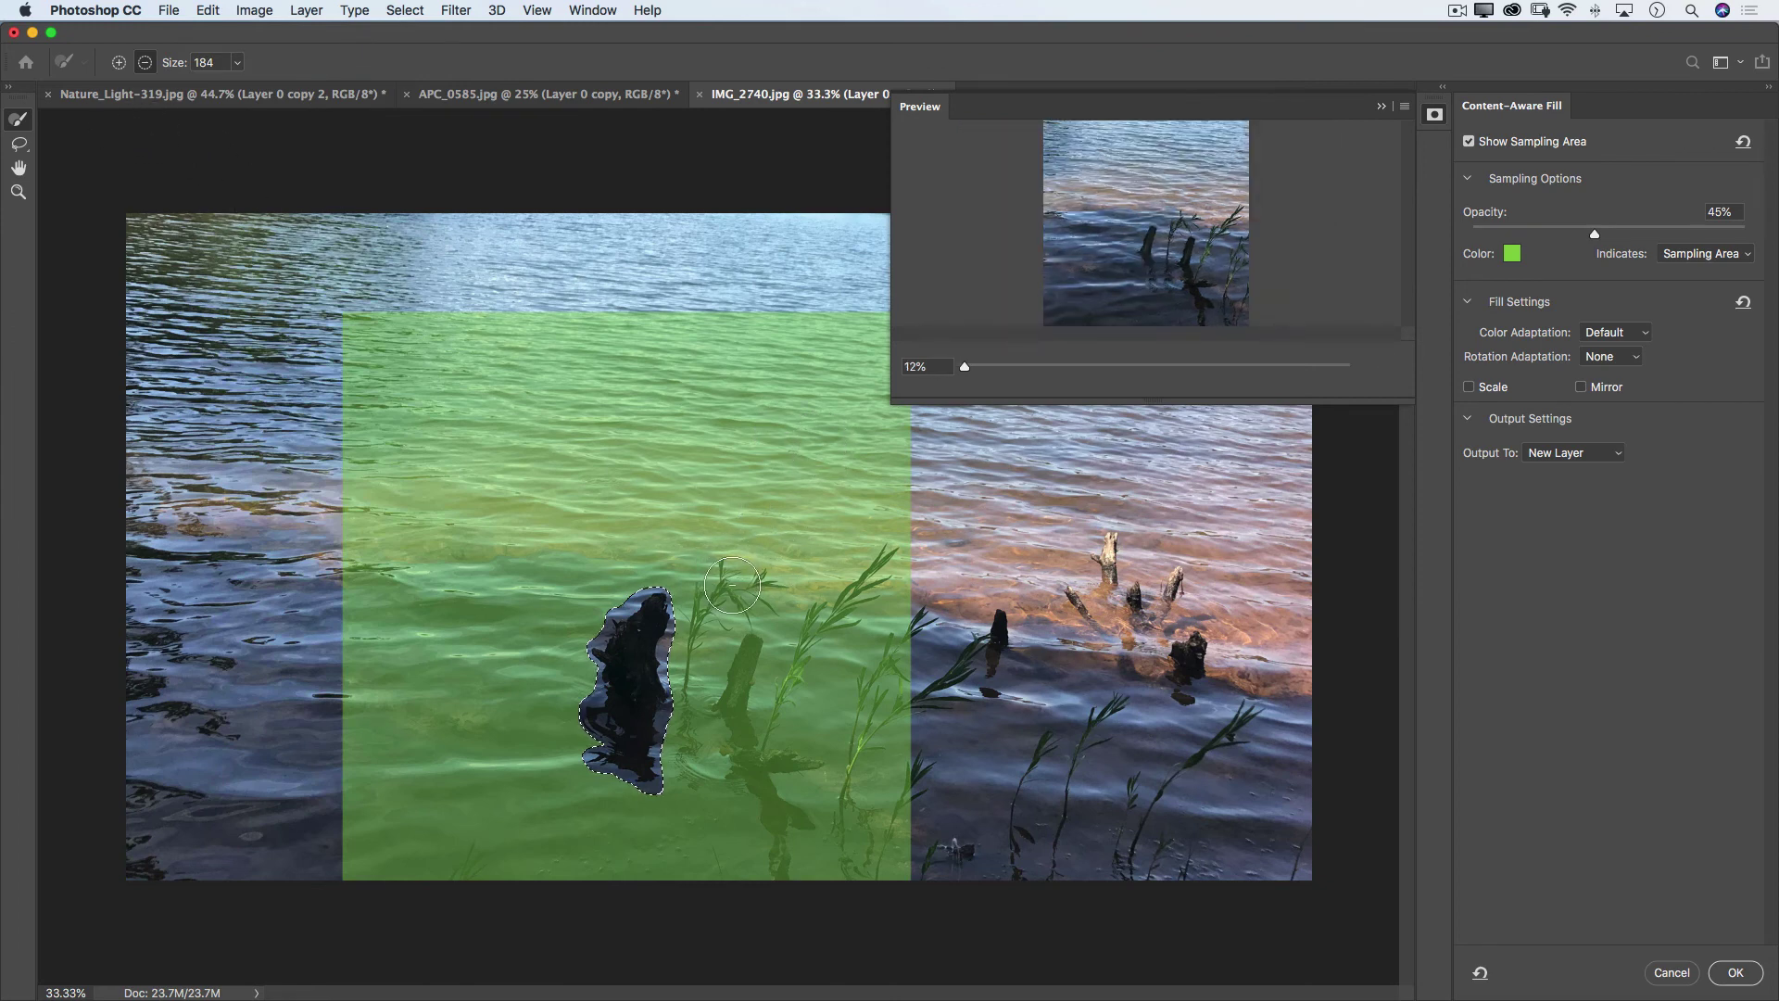
mouse_move(732, 582)
mouse_down()
mouse_move(709, 626)
mouse_move(719, 771)
mouse_move(881, 636)
mouse_move(885, 844)
mouse_move(819, 695)
mouse_move(740, 642)
mouse_up()
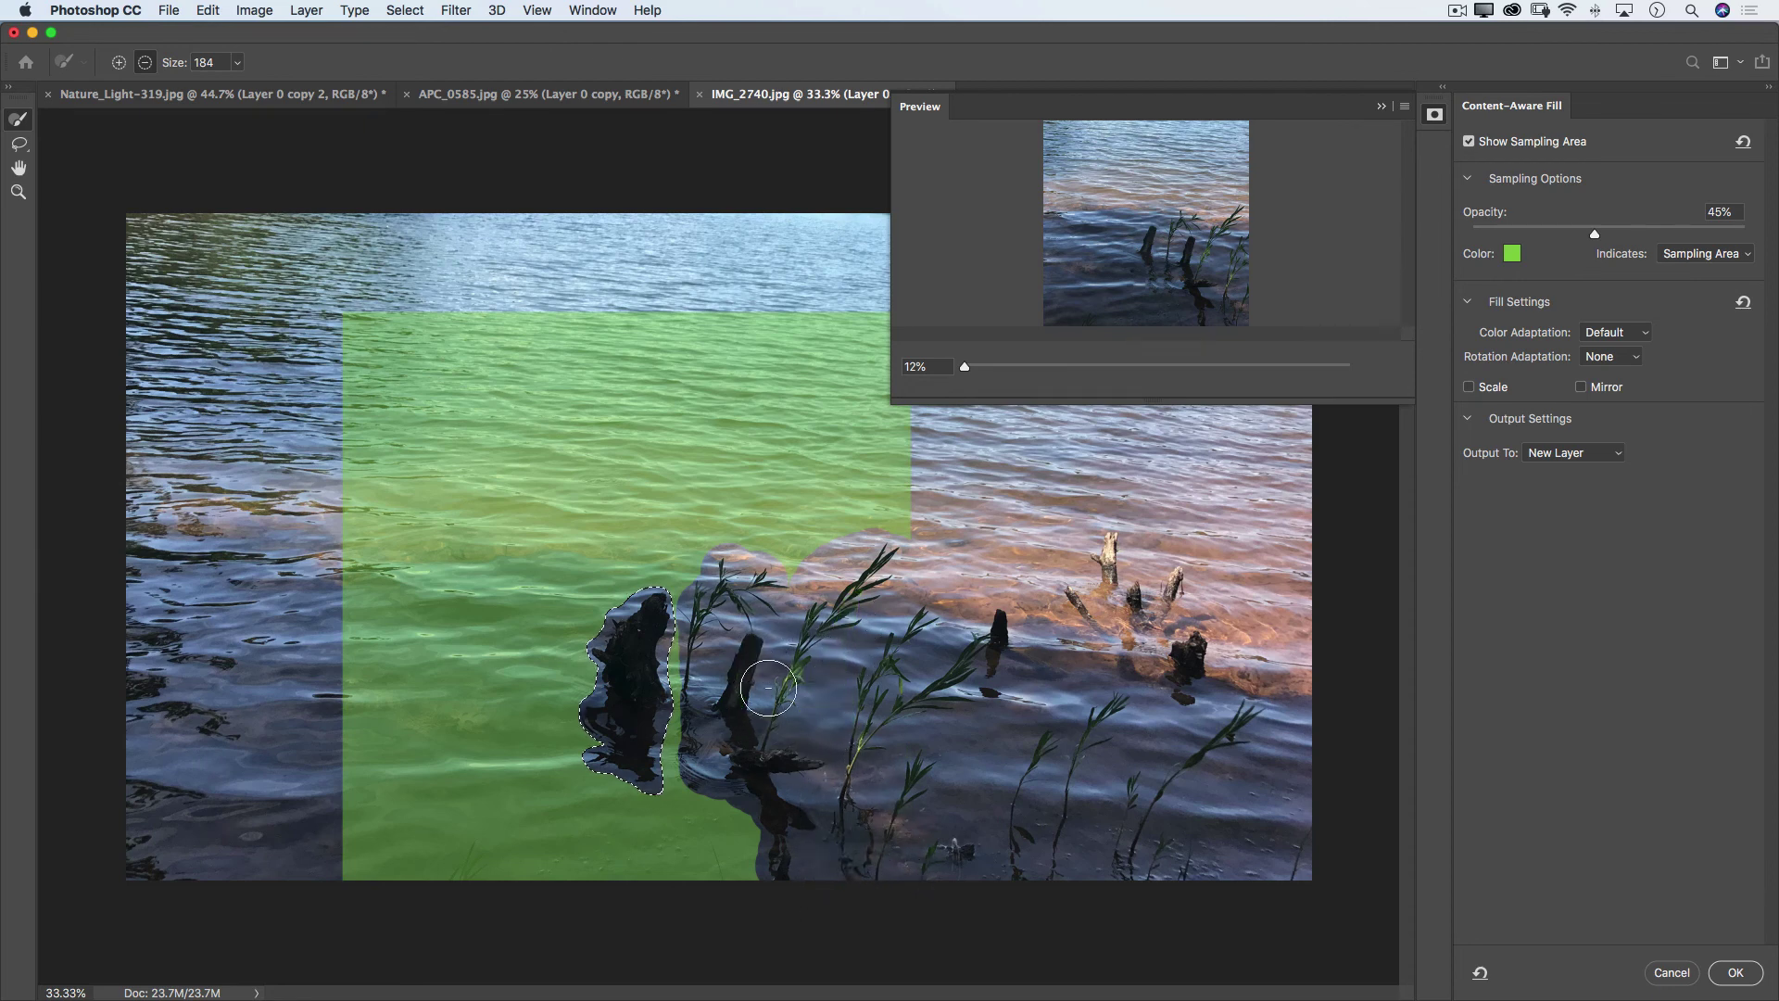
mouse_move(352, 545)
mouse_down()
mouse_move(579, 527)
mouse_move(618, 338)
mouse_move(815, 318)
mouse_move(866, 371)
mouse_move(900, 536)
mouse_move(732, 546)
mouse_move(639, 519)
mouse_move(723, 454)
mouse_move(570, 476)
mouse_move(532, 384)
mouse_move(741, 426)
mouse_move(774, 509)
mouse_move(799, 487)
mouse_move(848, 505)
mouse_move(862, 431)
mouse_up()
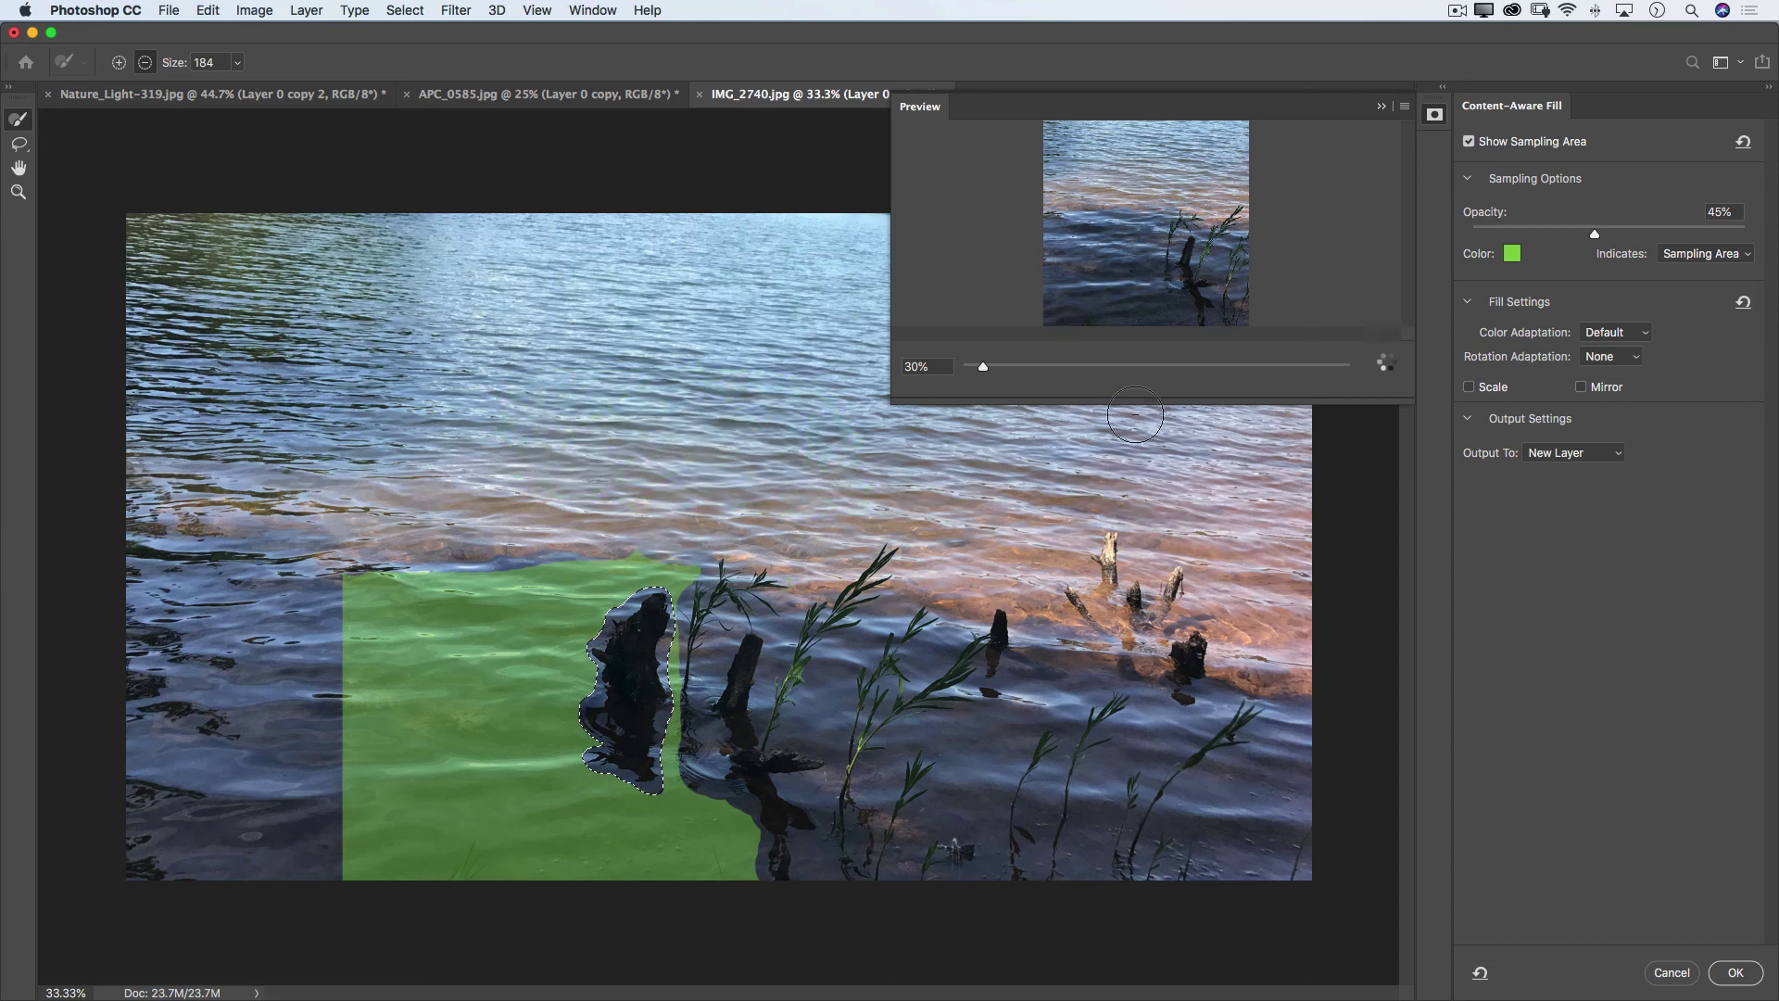
Fill the stump with Color Adaptation None and Rotation Adaptation Low
click(1598, 338)
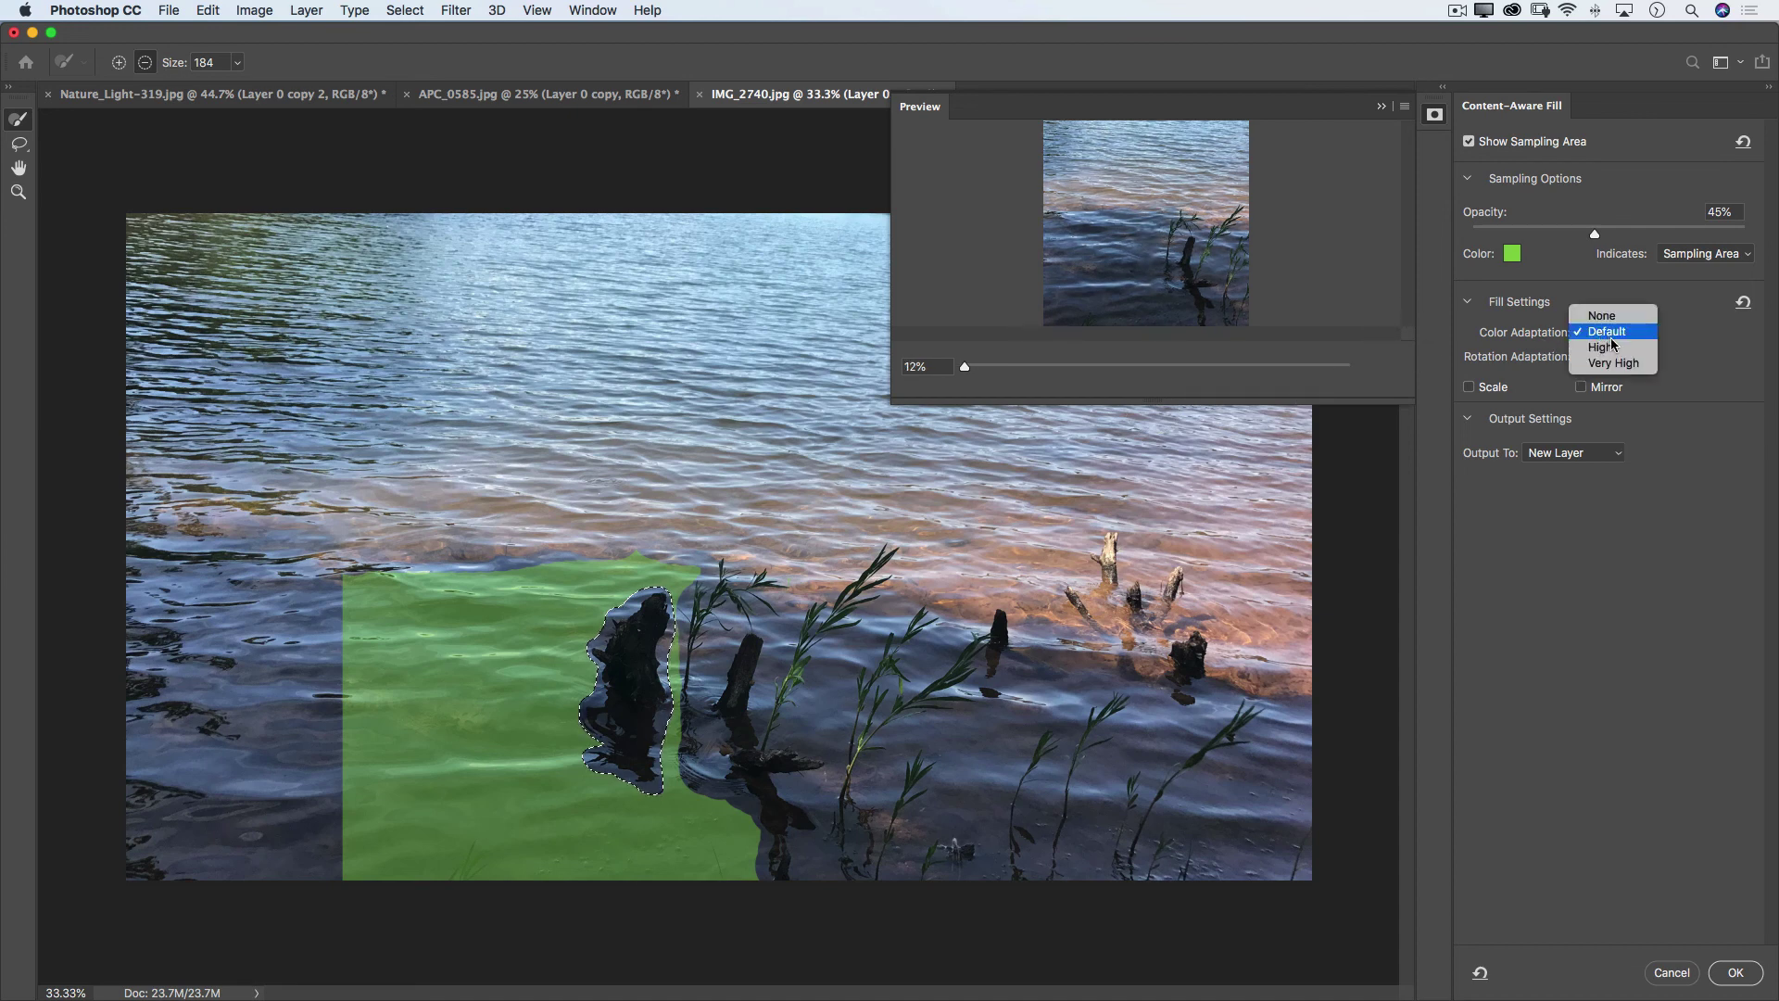
click(1619, 318)
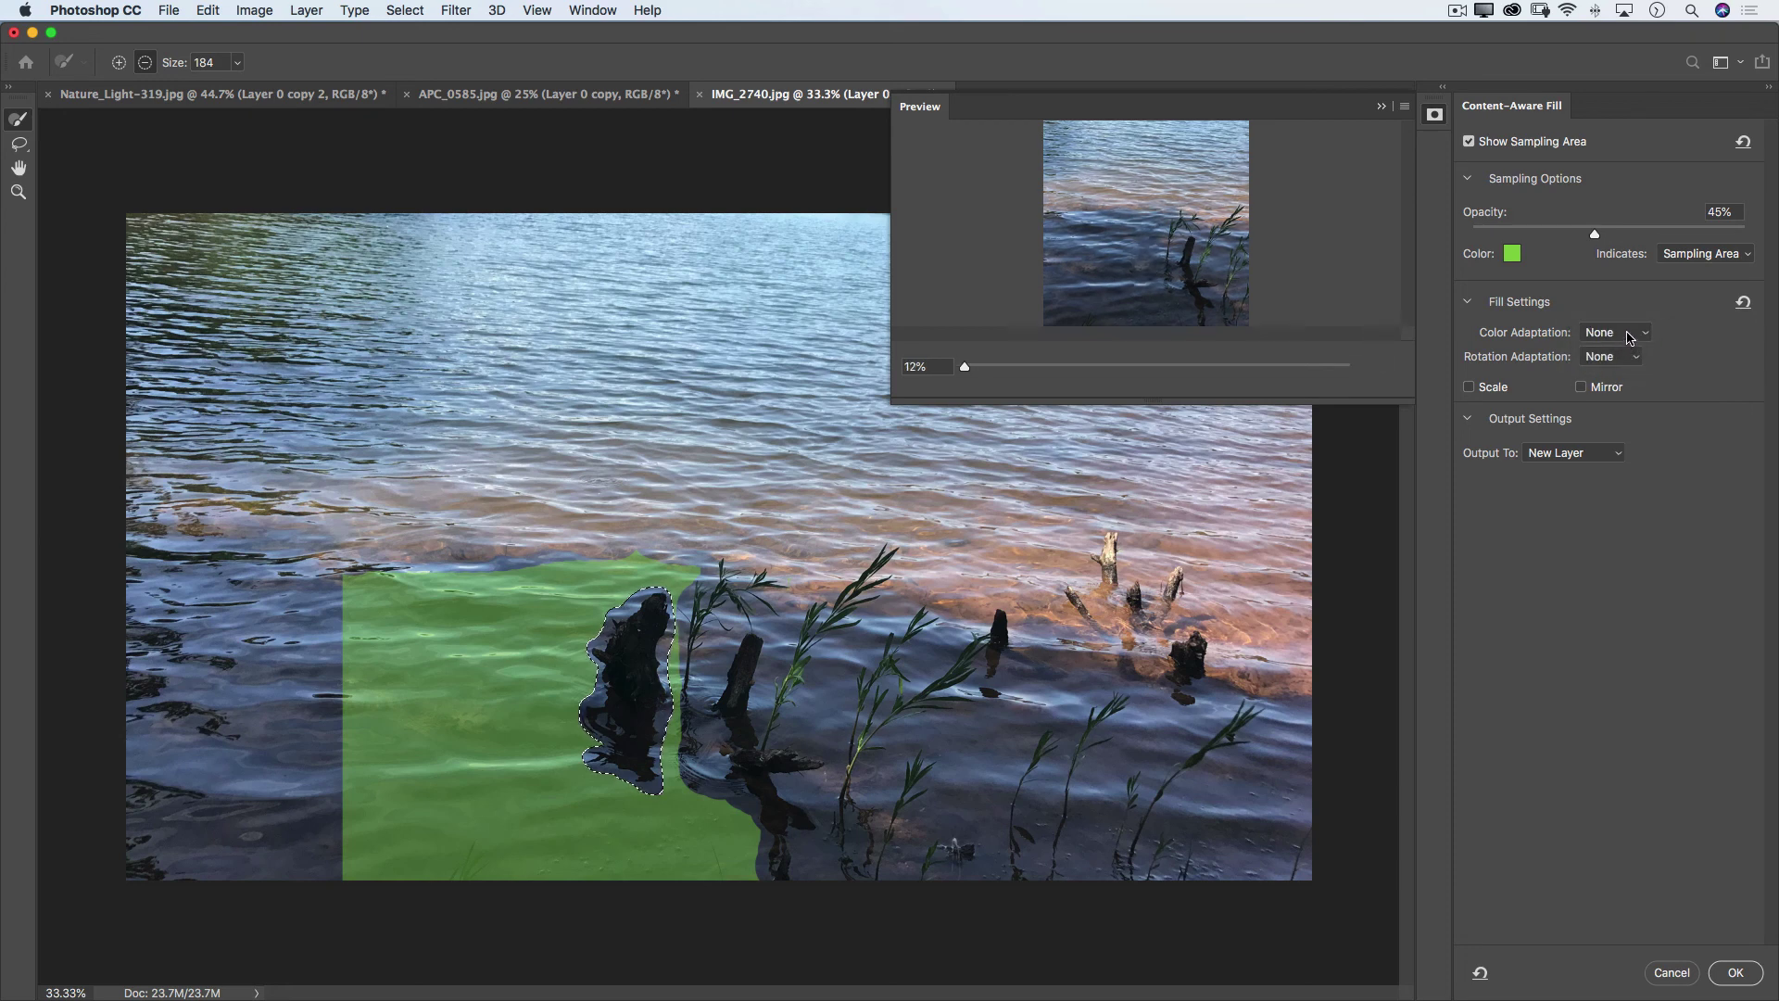
click(1614, 359)
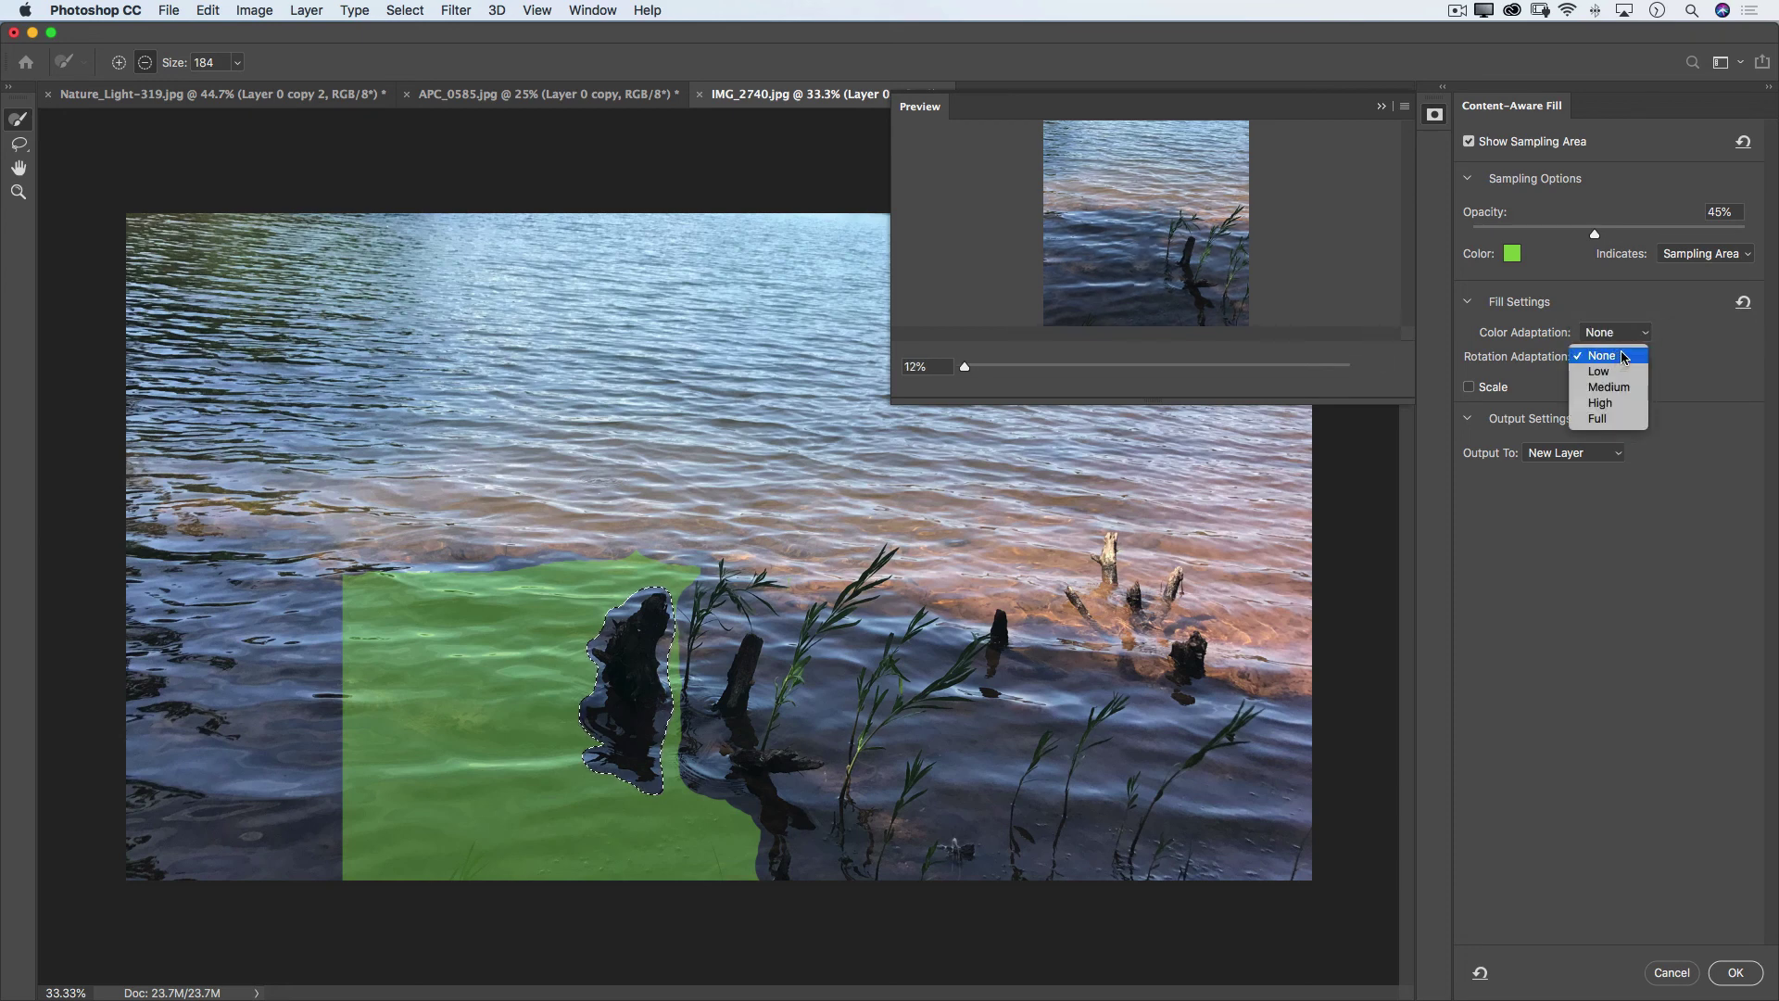
click(1621, 373)
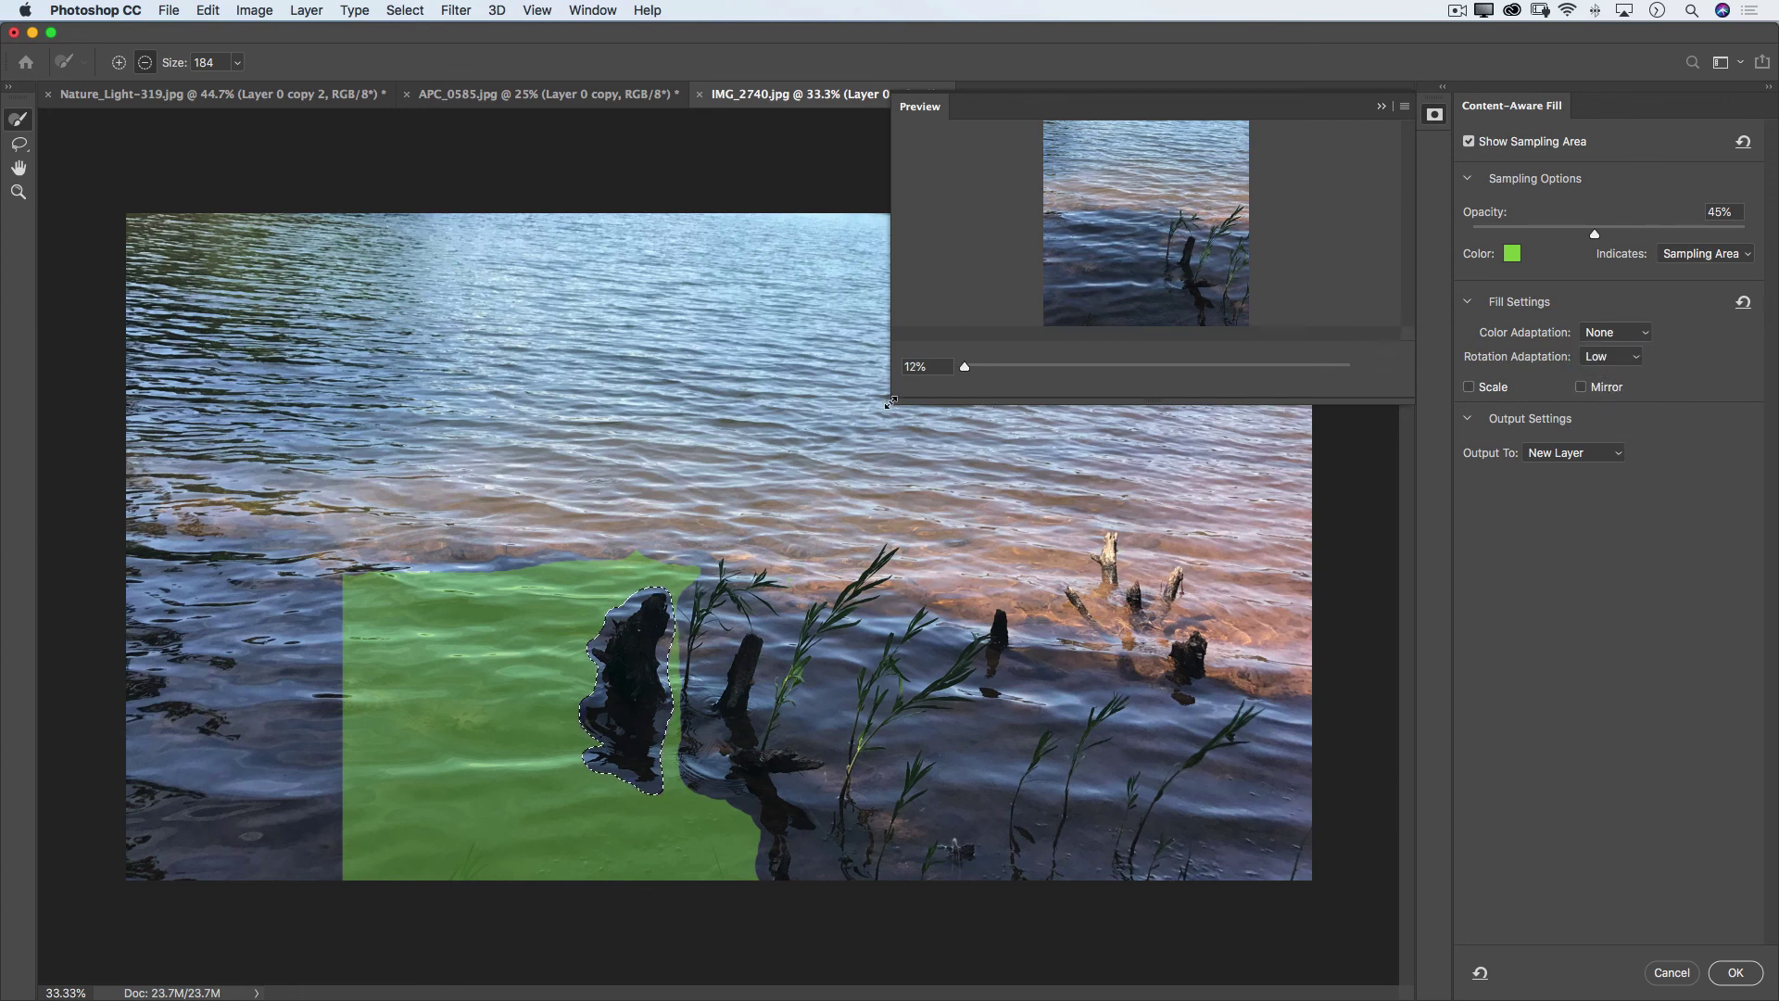
mouse_move(891, 401)
mouse_down()
mouse_move(801, 473)
mouse_move(900, 427)
mouse_up()
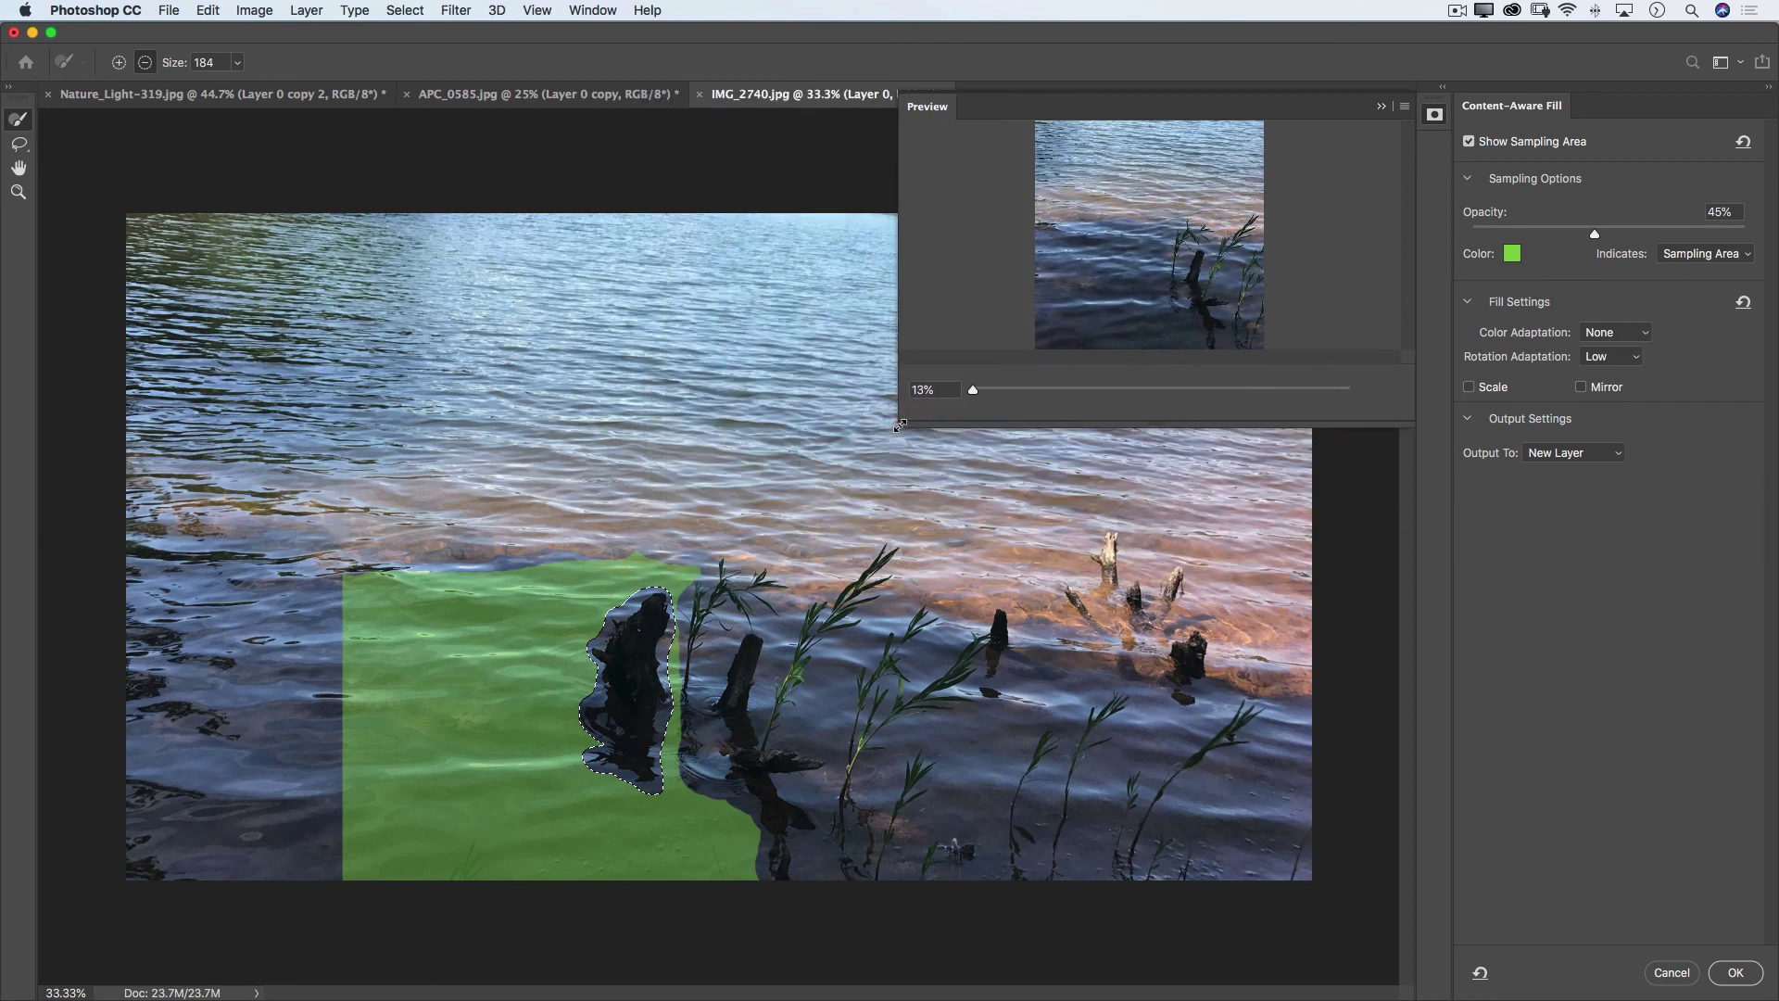
click(1735, 972)
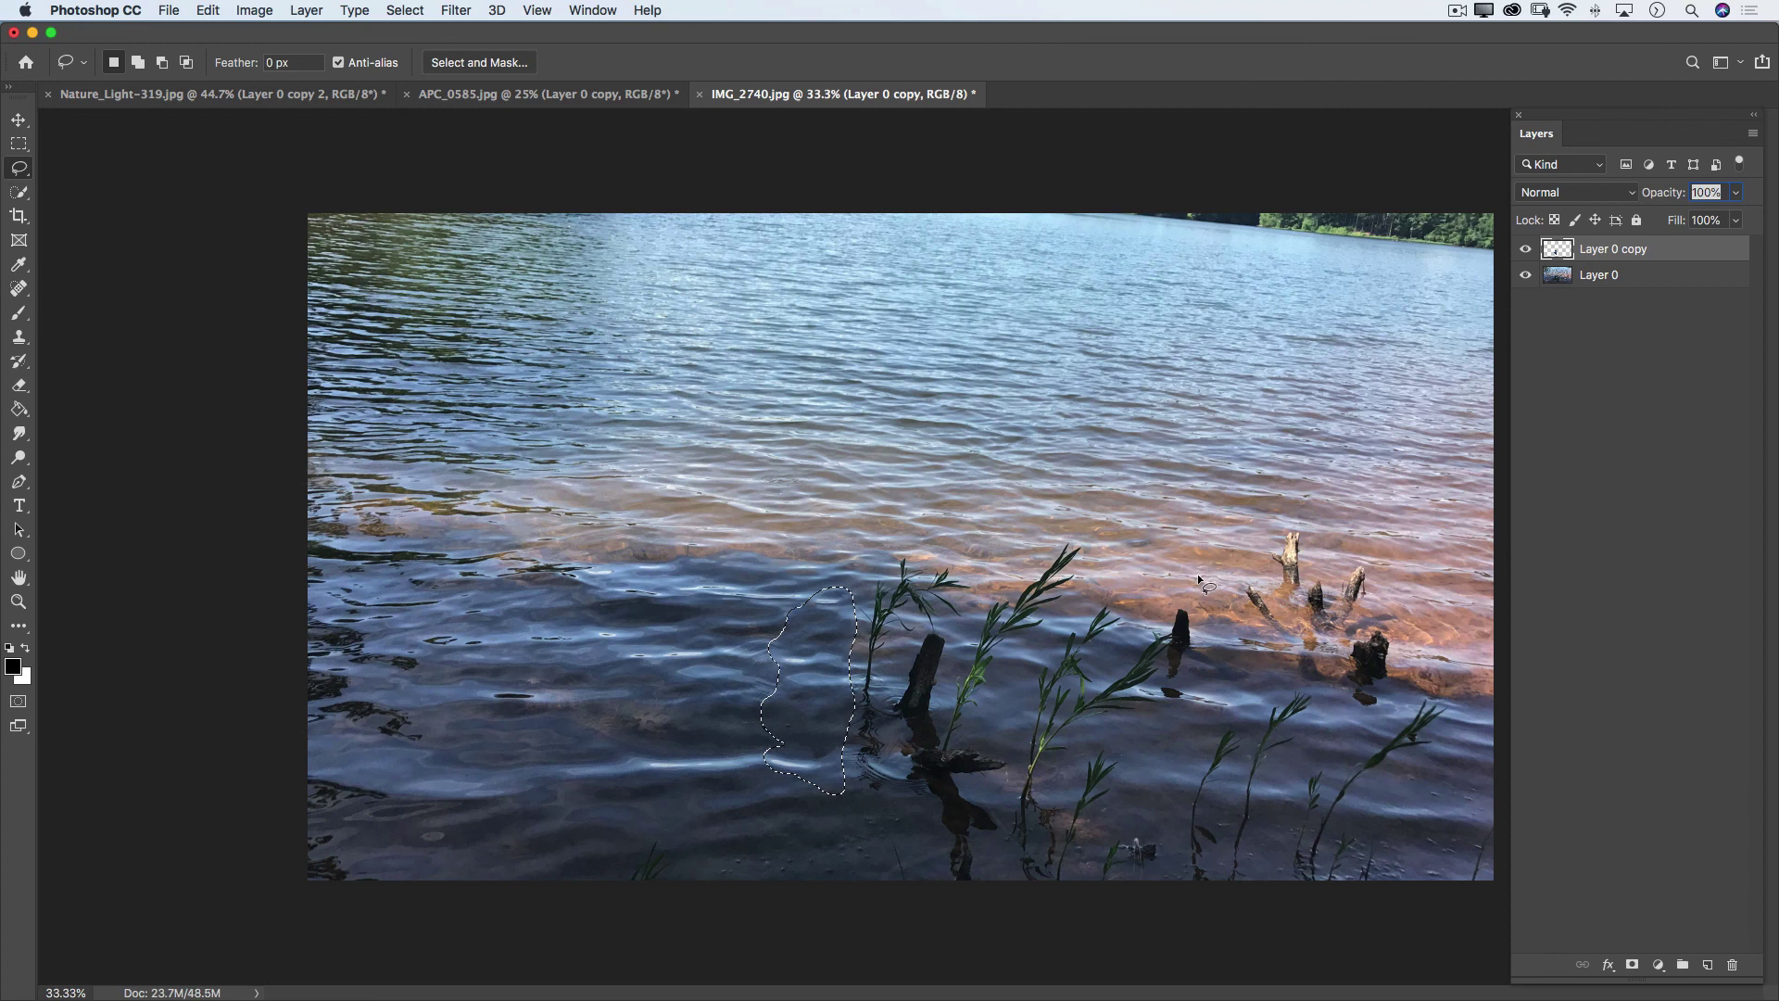
Deselect the stump area and turn Layer 0 copy back on to compare
click(405, 10)
click(482, 53)
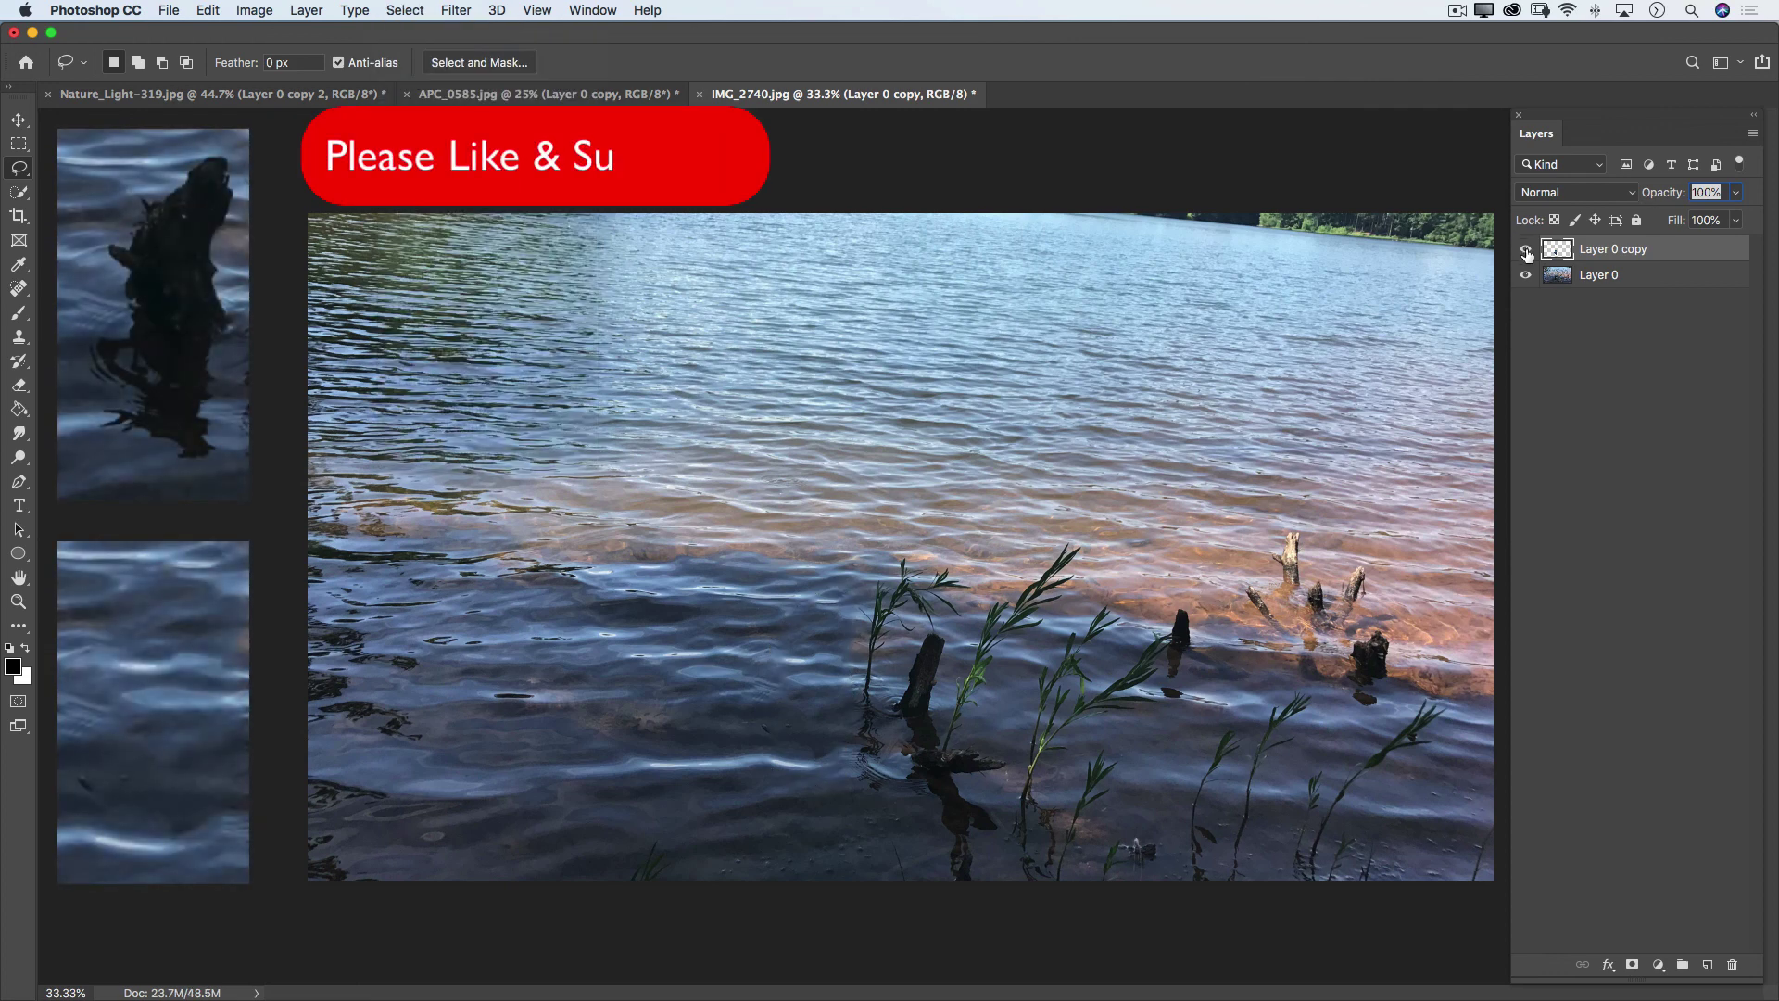
click(1525, 249)
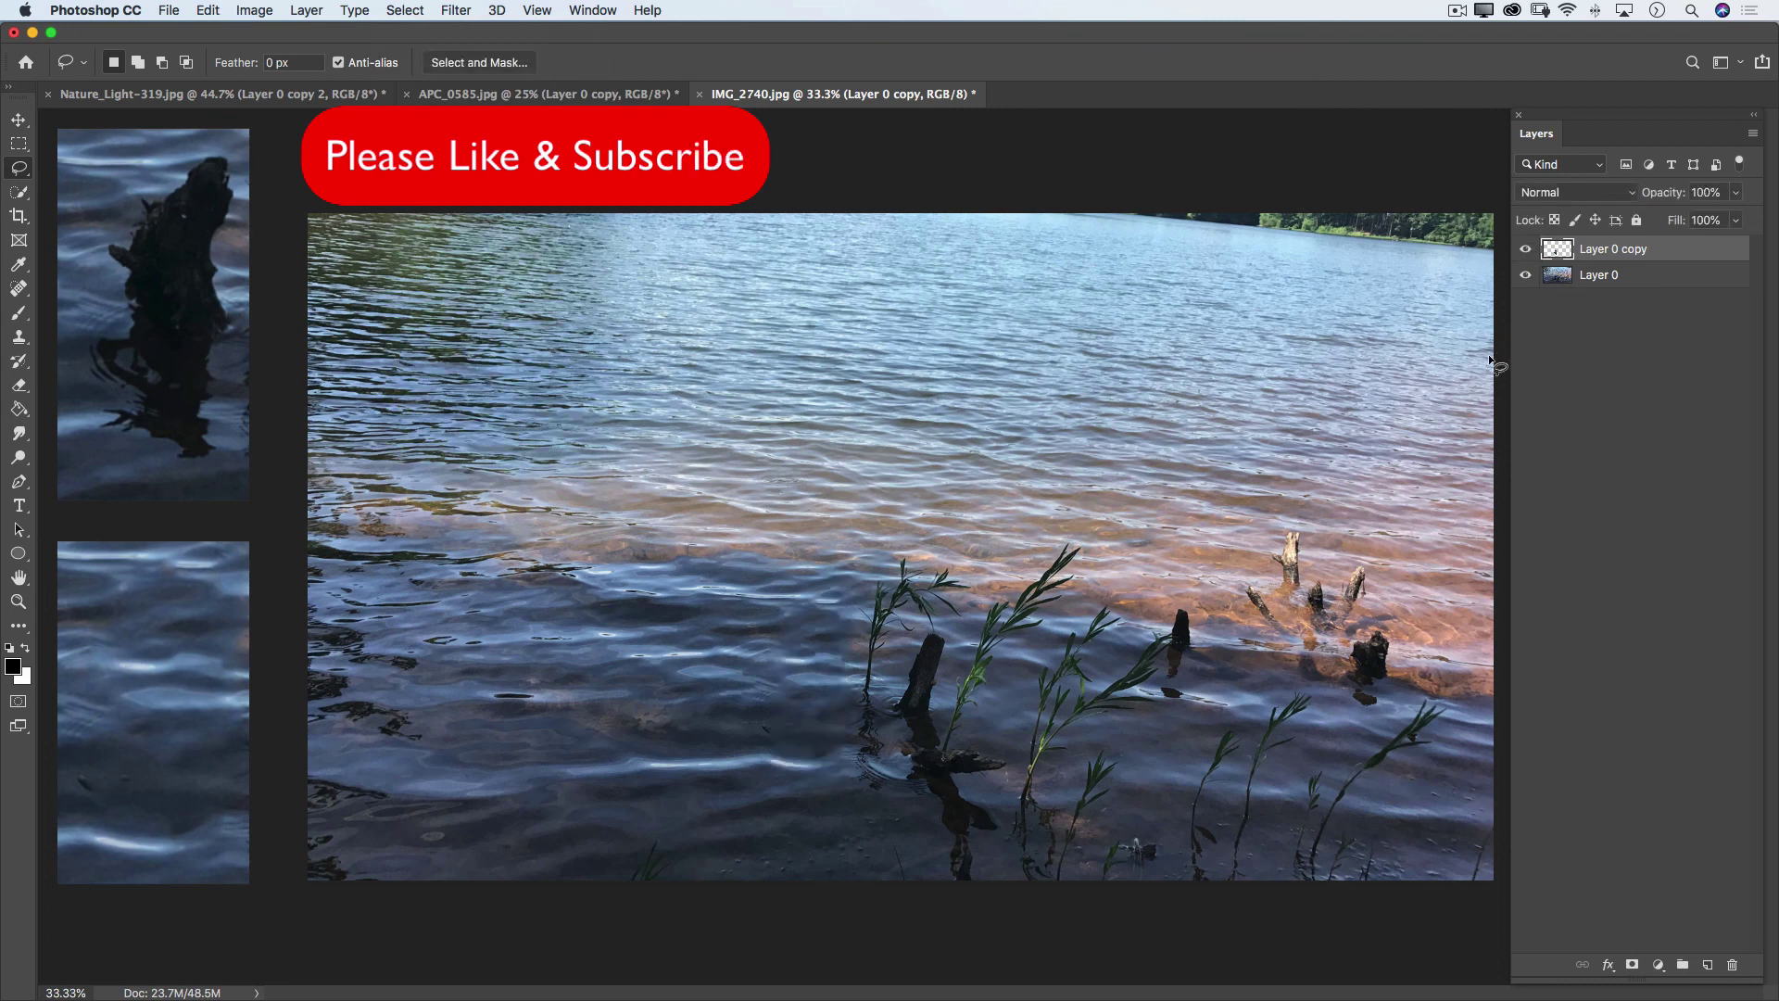